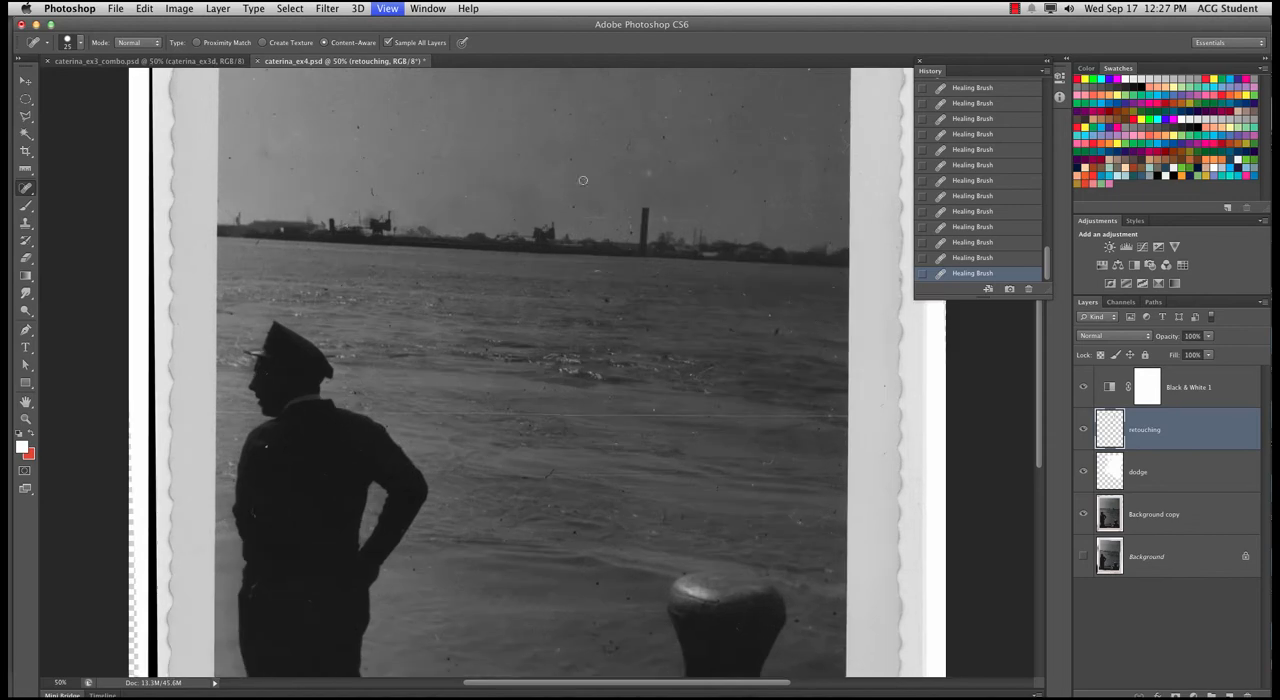
Set the Clone Stamp to sample all layers with a 50 px brush at the photo's upper border
key(super+plus)
click(24, 226)
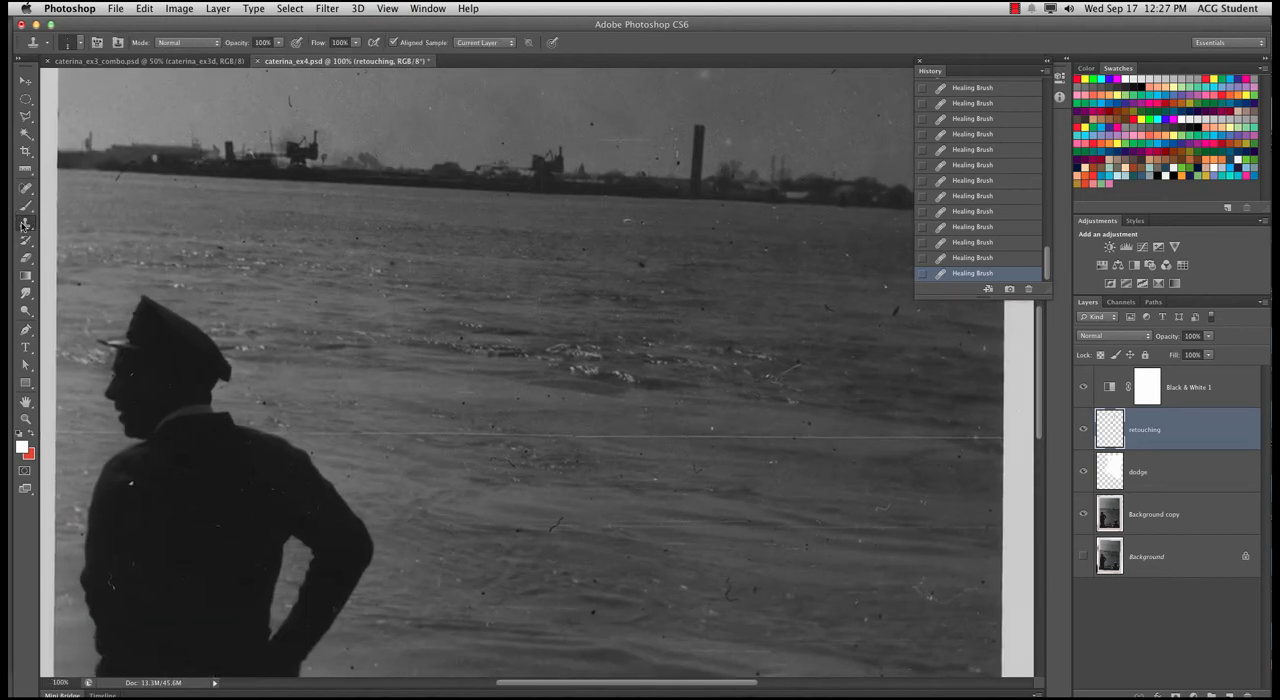
drag(443, 257, 535, 288)
drag(546, 200, 470, 485)
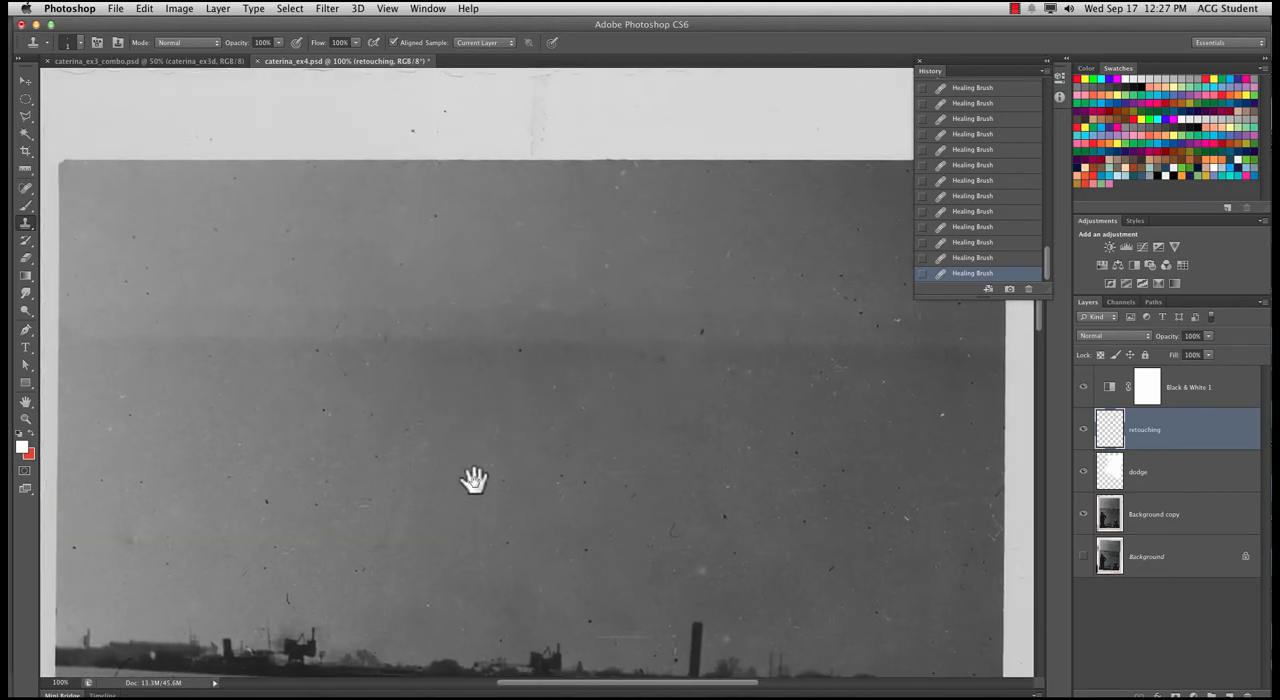
click(505, 43)
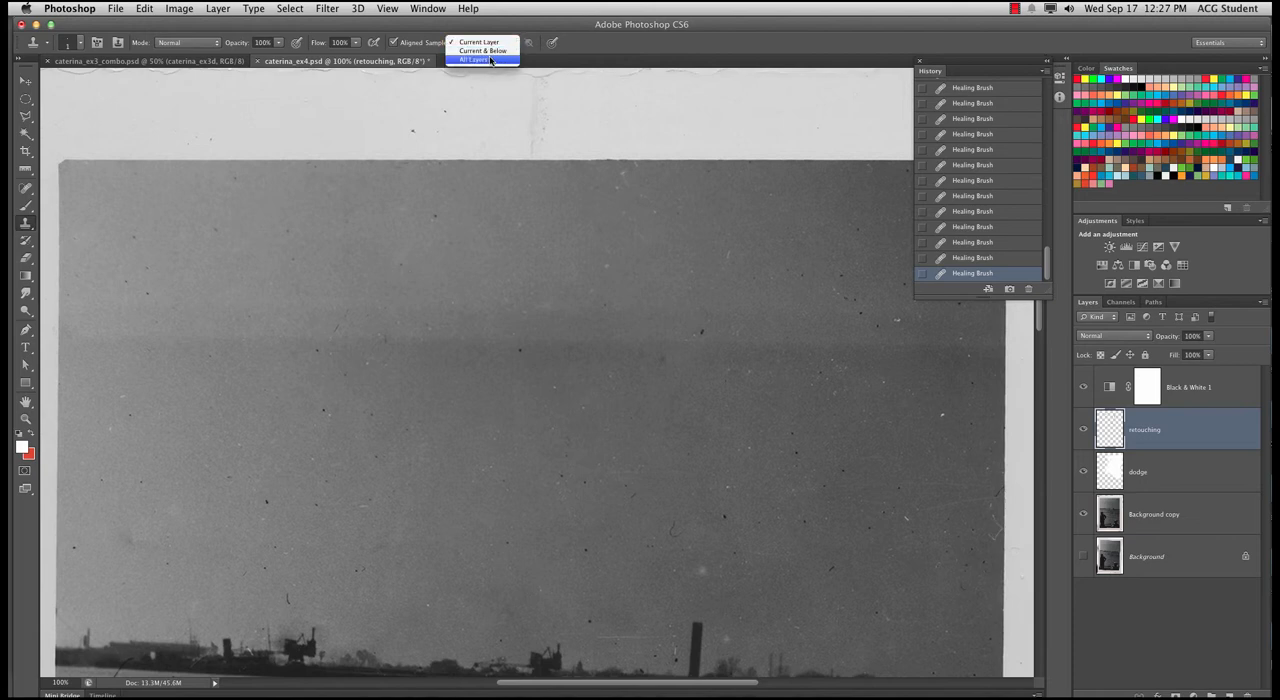
click(490, 60)
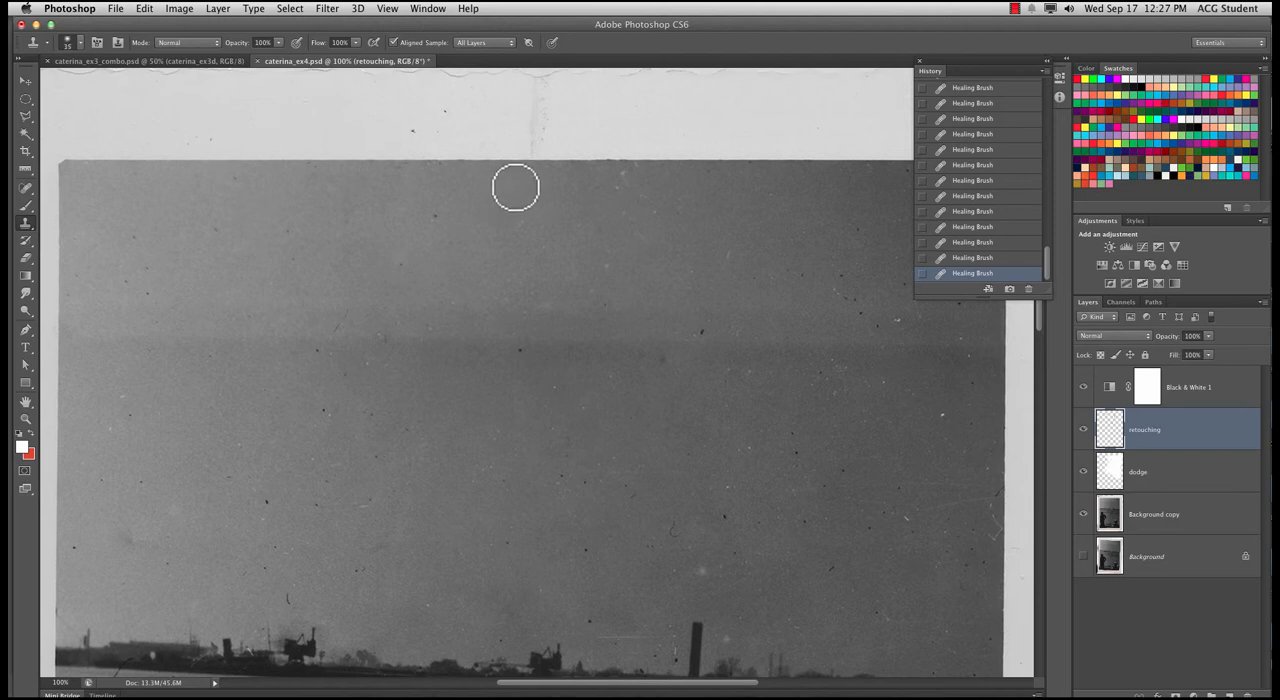
key(bracketright)
key(bracketright)
key(bracketright)
Try to remove the crease where it meets the photo's upper edge with the Healing Brush
drag(540, 155, 560, 105)
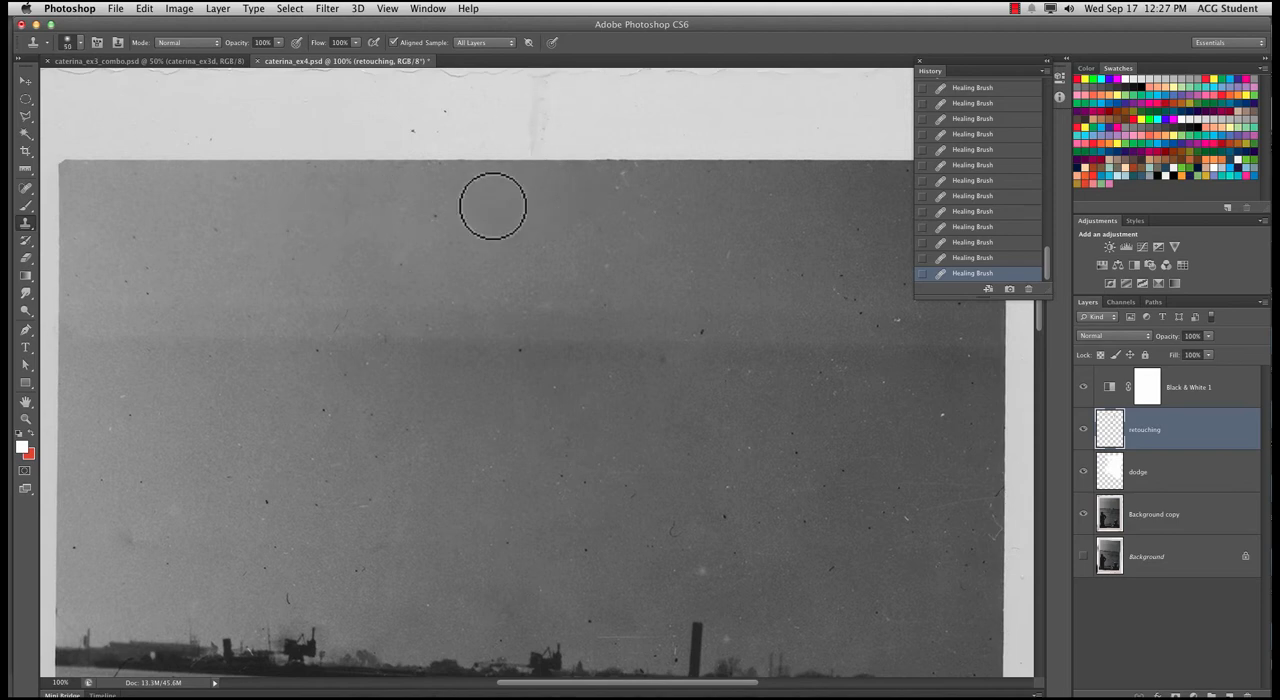
click(28, 189)
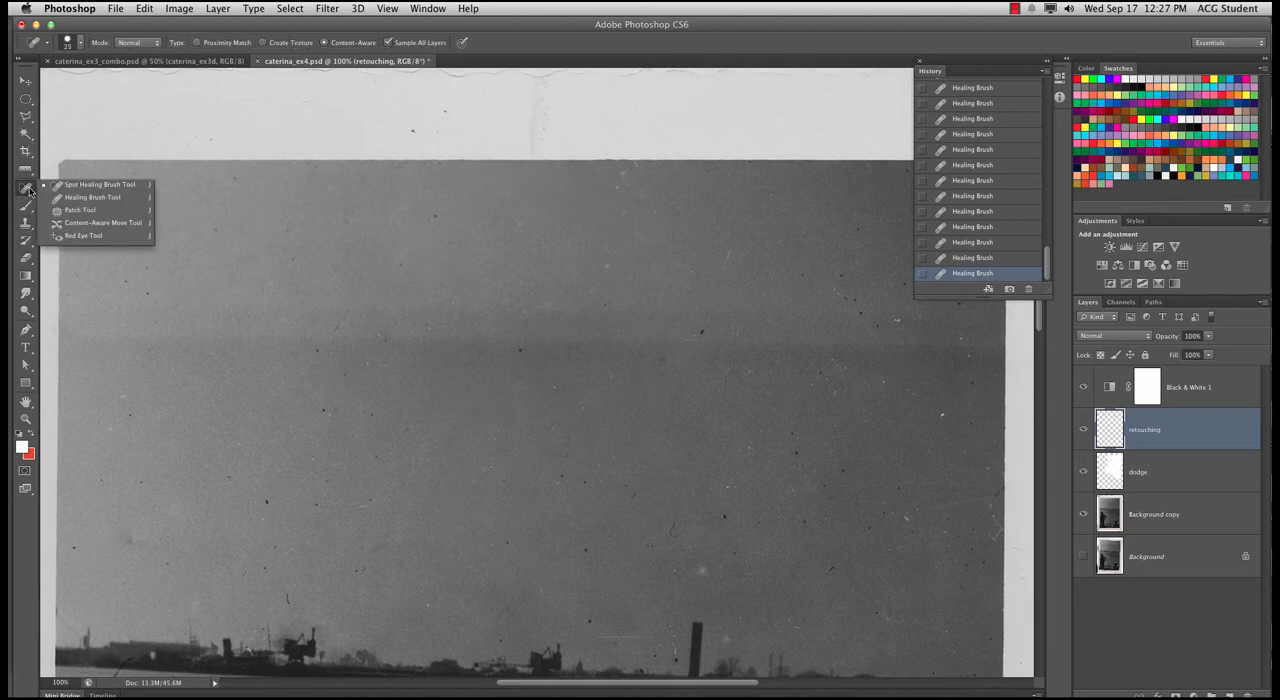
click(90, 197)
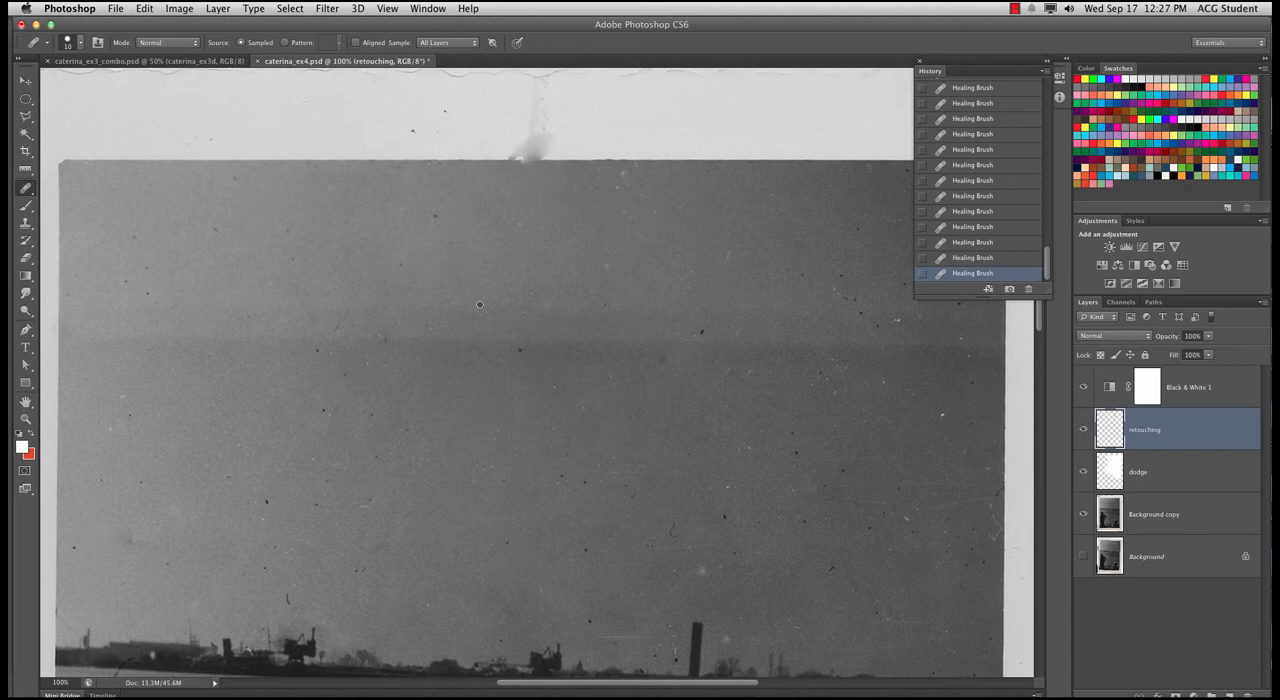
Try a Clone Stamp dab over the smudge at the photo's upper edge and undo it
key(s)
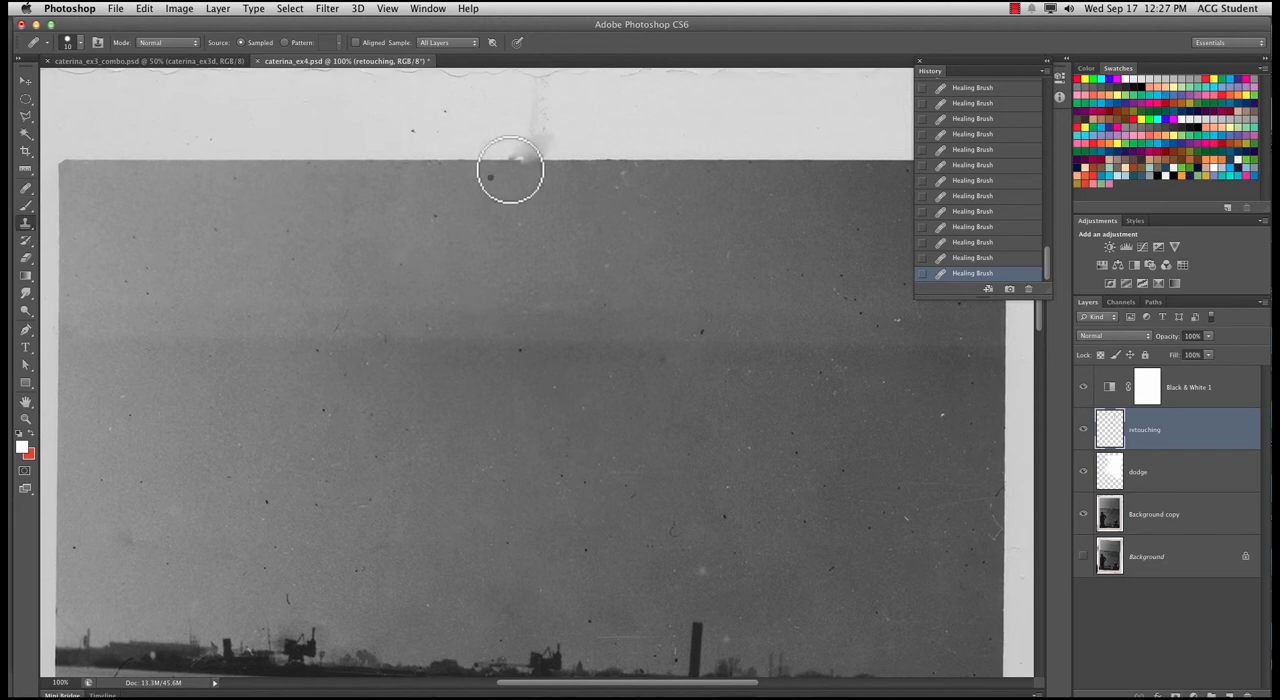
click(511, 178)
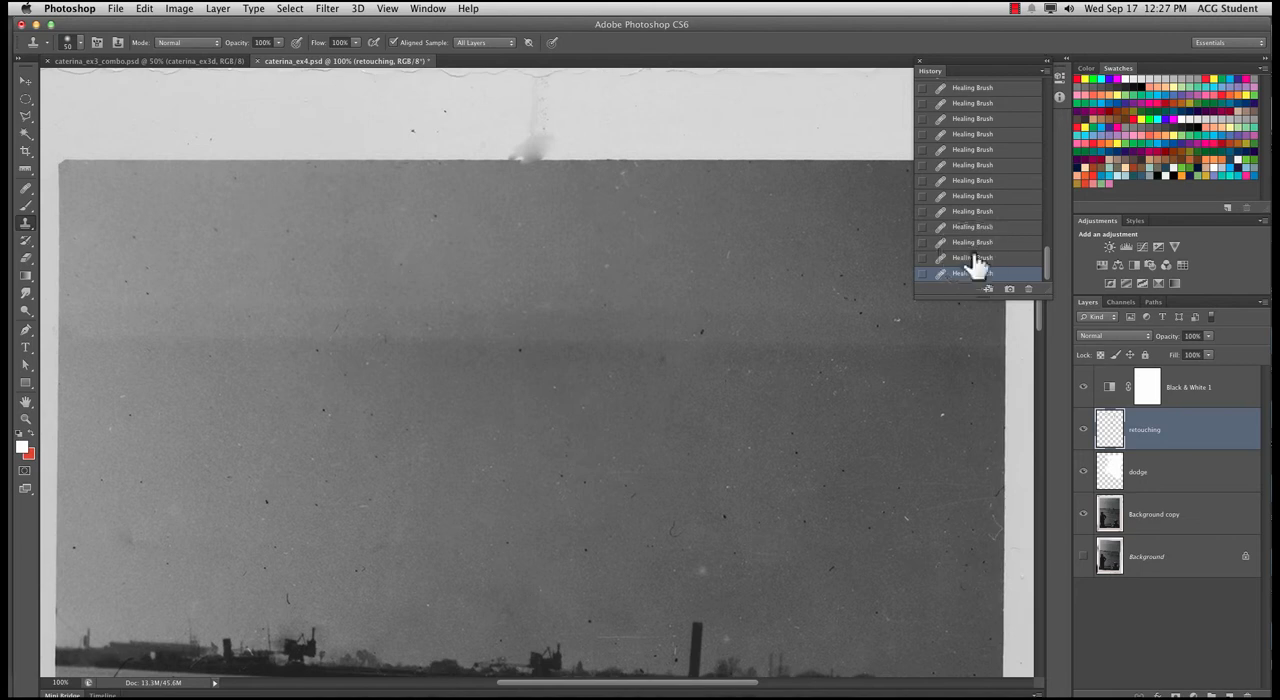
key(super+z)
key(super+z)
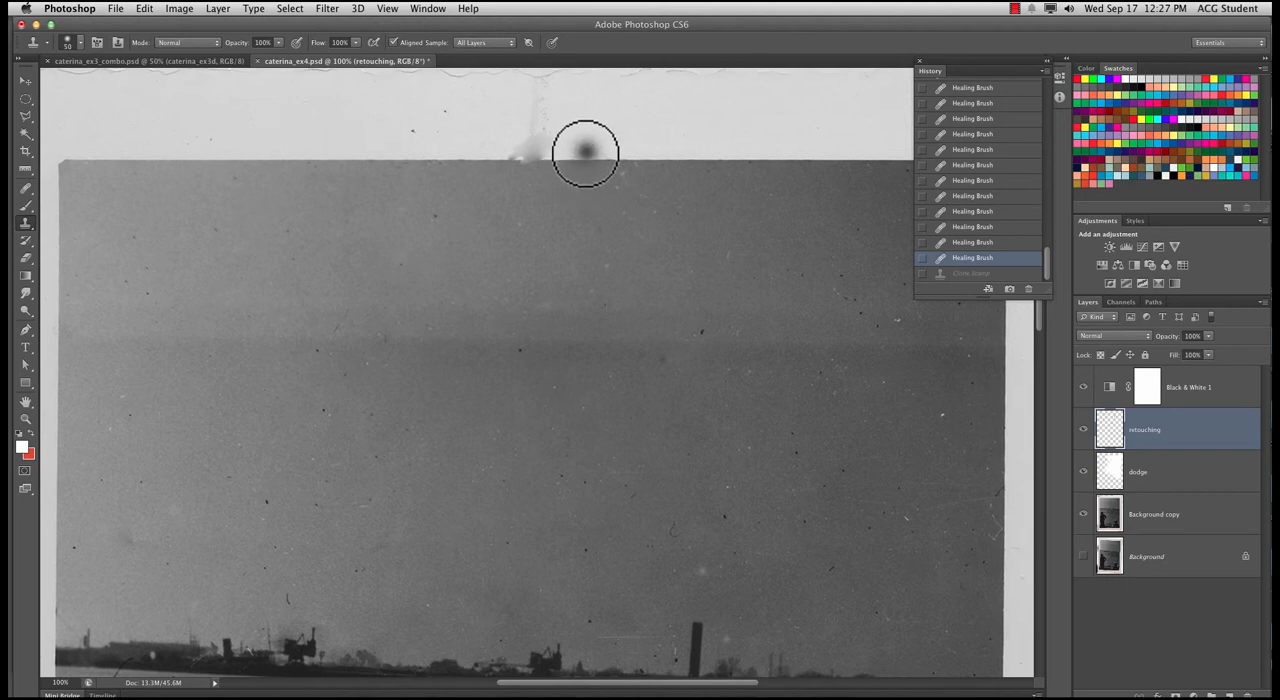
Enlarge the clone brush to 80 px and clone a clean stretch of the photo's upper edge over the smudge
key(bracketright)
key(bracketright)
key(bracketright)
click(594, 159)
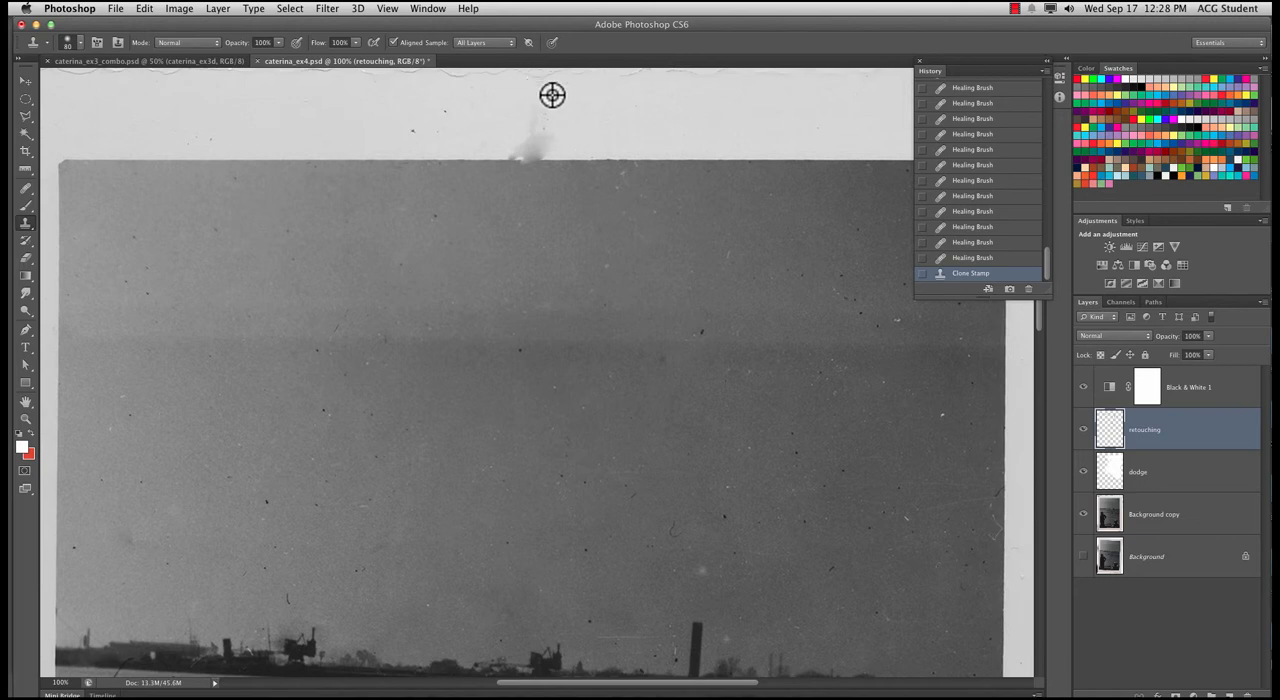
alt+click(634, 158)
mouse_move(623, 157)
mouse_down()
mouse_move(589, 155)
mouse_move(577, 136)
mouse_move(610, 130)
mouse_move(584, 127)
mouse_move(532, 158)
mouse_up()
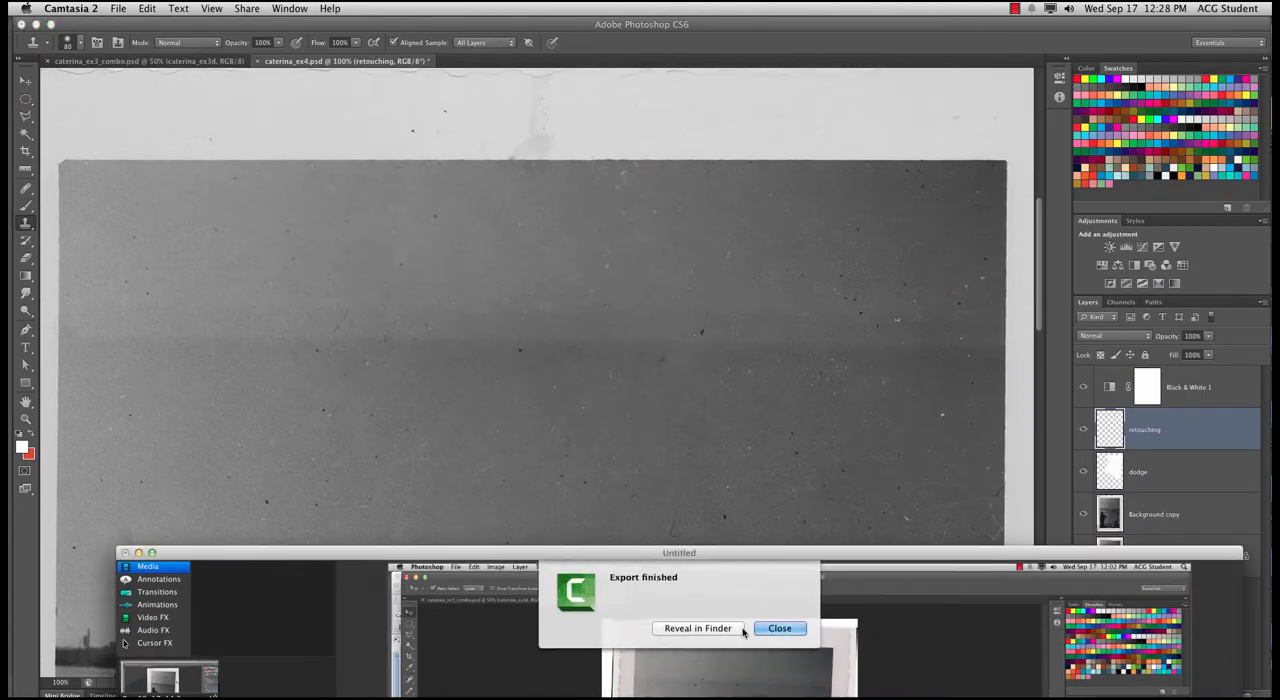
click(779, 628)
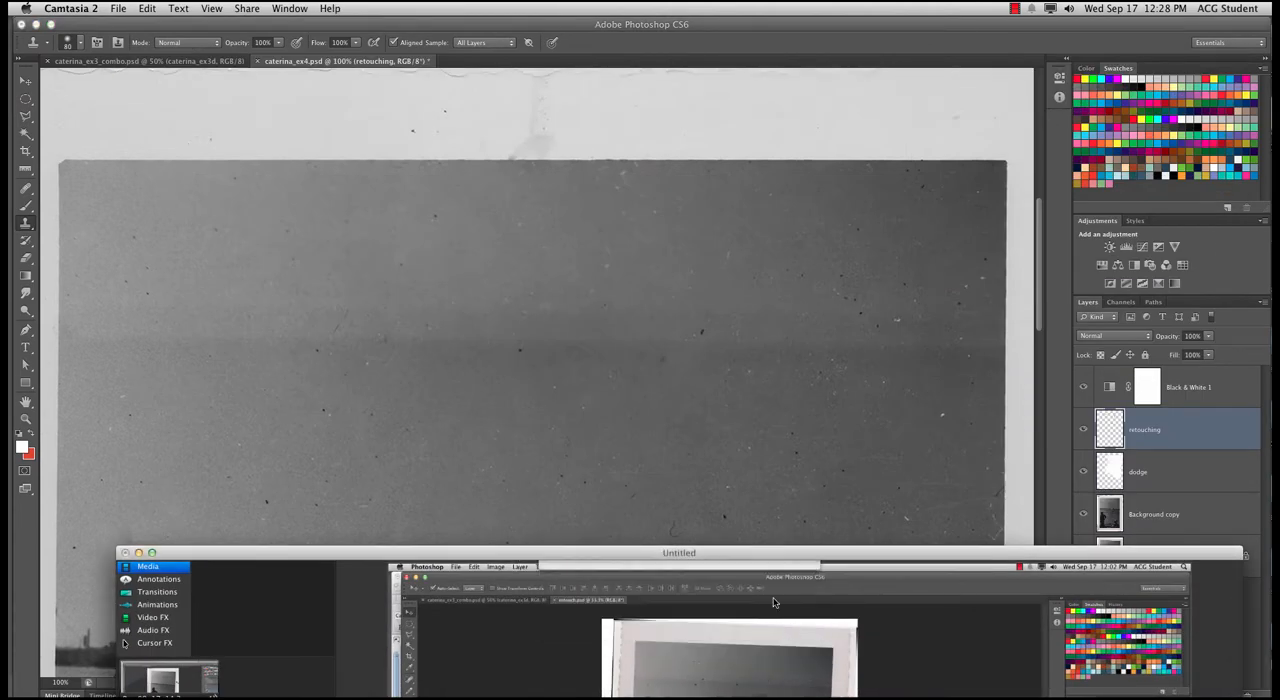
drag(585, 551, 551, 683)
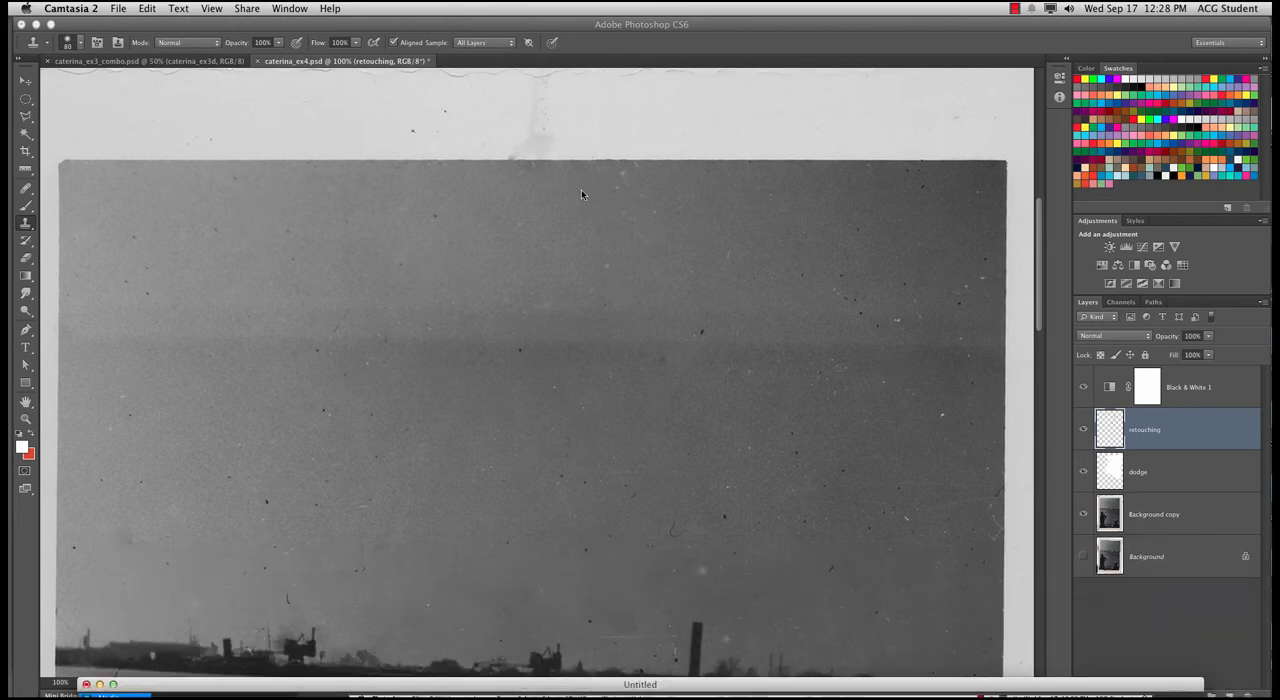
click(618, 80)
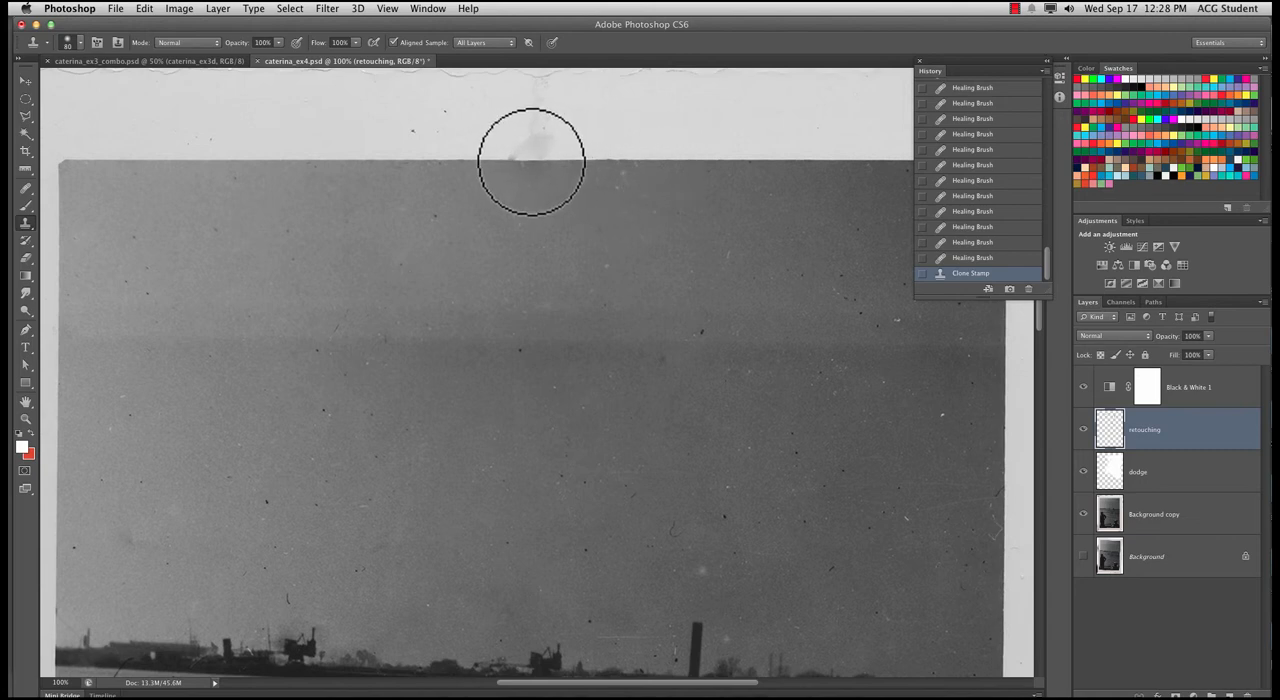
Clone more of the clean upper edge over the remaining smudge at the foot of the crease
click(528, 161)
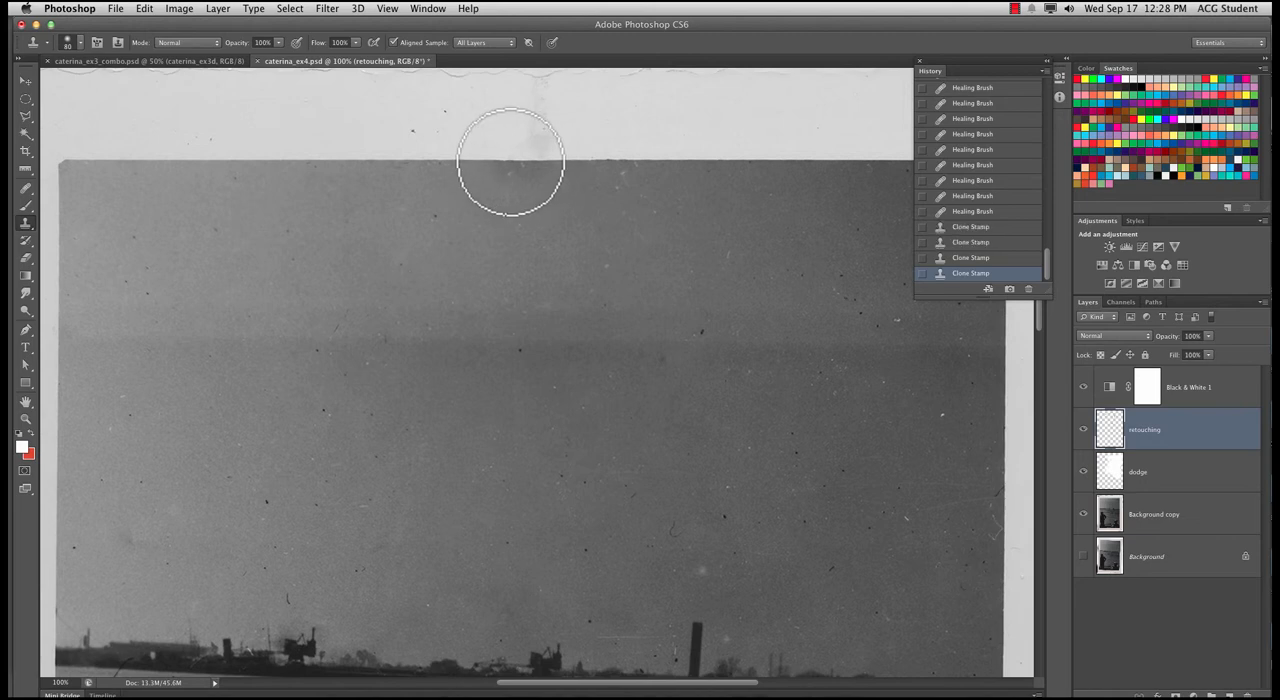
click(522, 161)
click(647, 162)
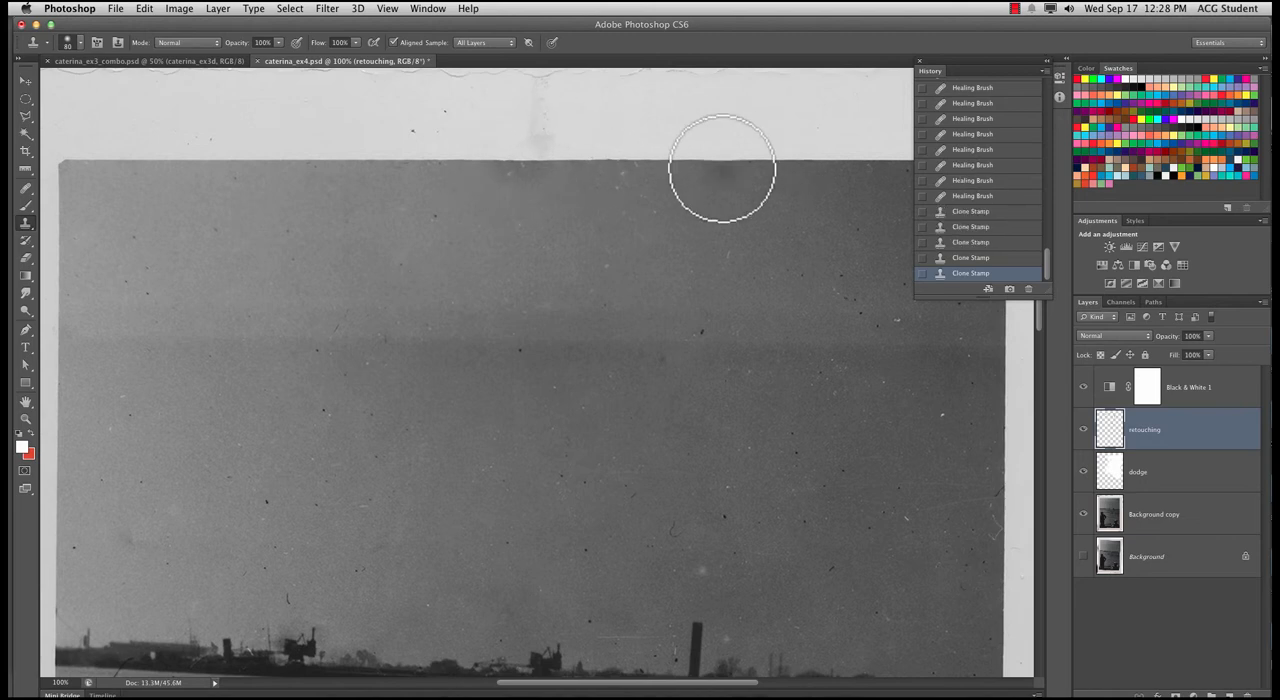
Reduce the clone brush to 25 px and clone clean border paper over the lower part of the vertical crease
key(super+plus)
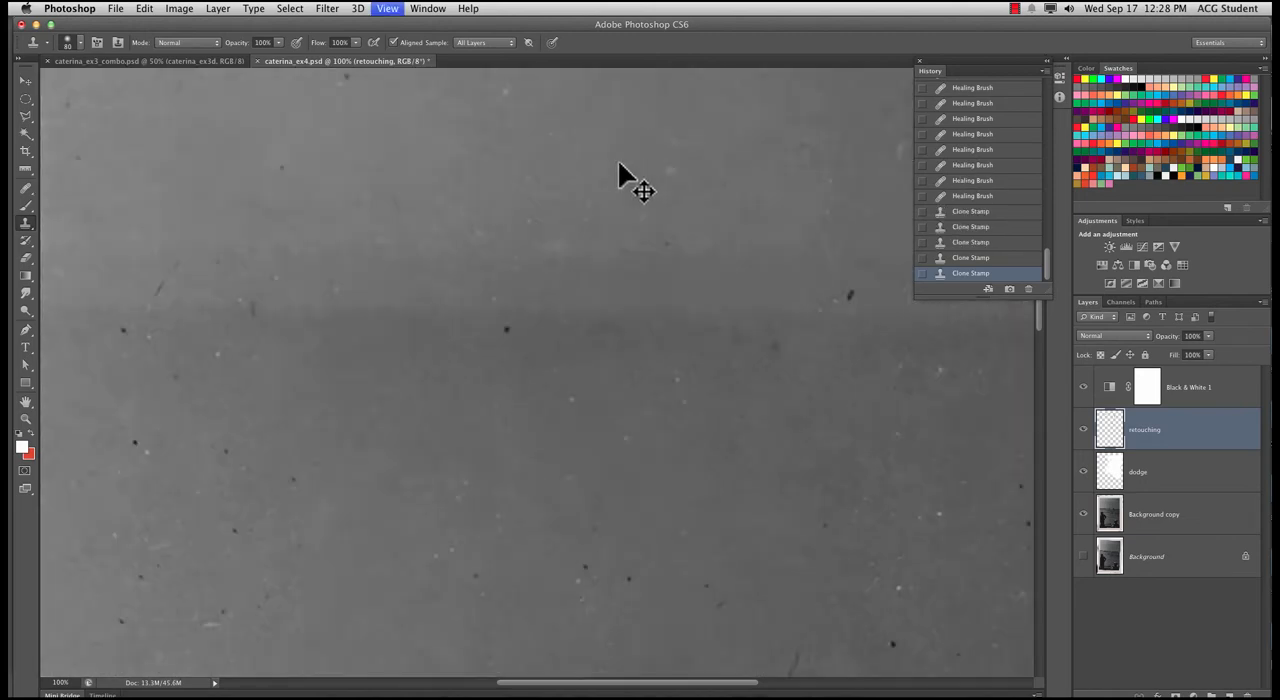
drag(580, 218, 614, 266)
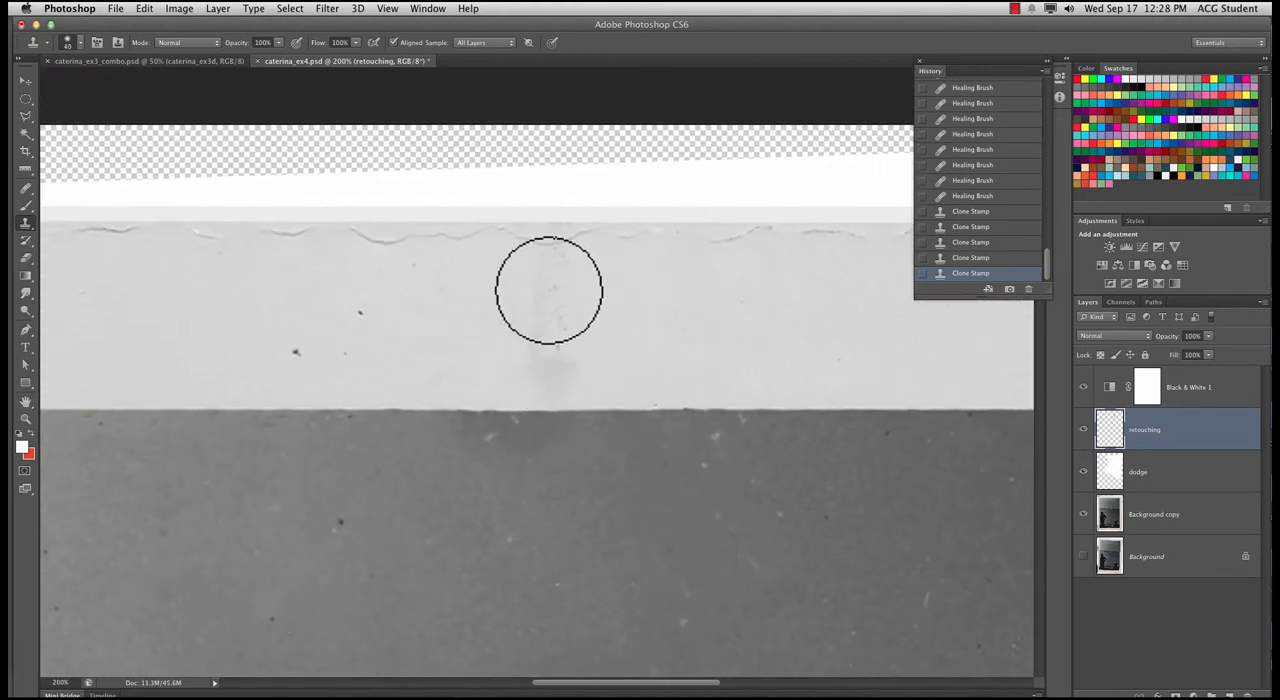
key(bracketleft)
key(bracketleft)
key(bracketleft)
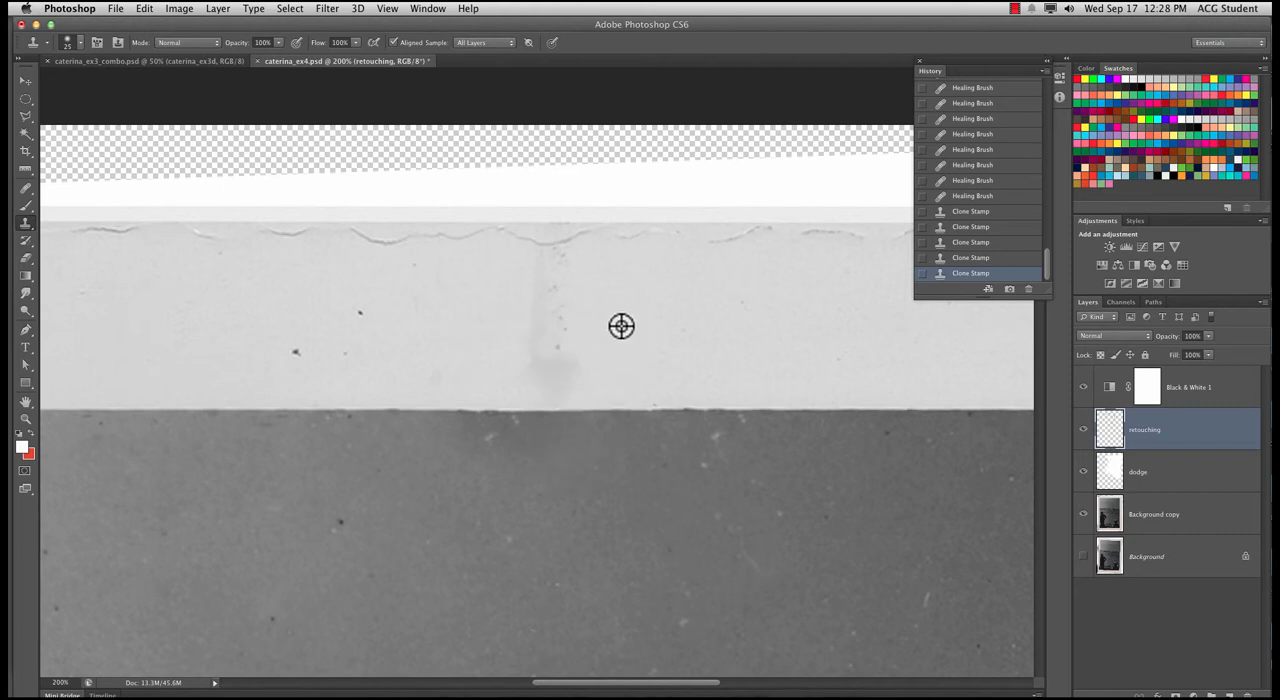
alt+click(621, 326)
mouse_move(584, 352)
mouse_down()
mouse_move(524, 347)
mouse_move(532, 340)
mouse_move(482, 346)
mouse_move(519, 348)
mouse_up()
alt+click(465, 346)
click(520, 350)
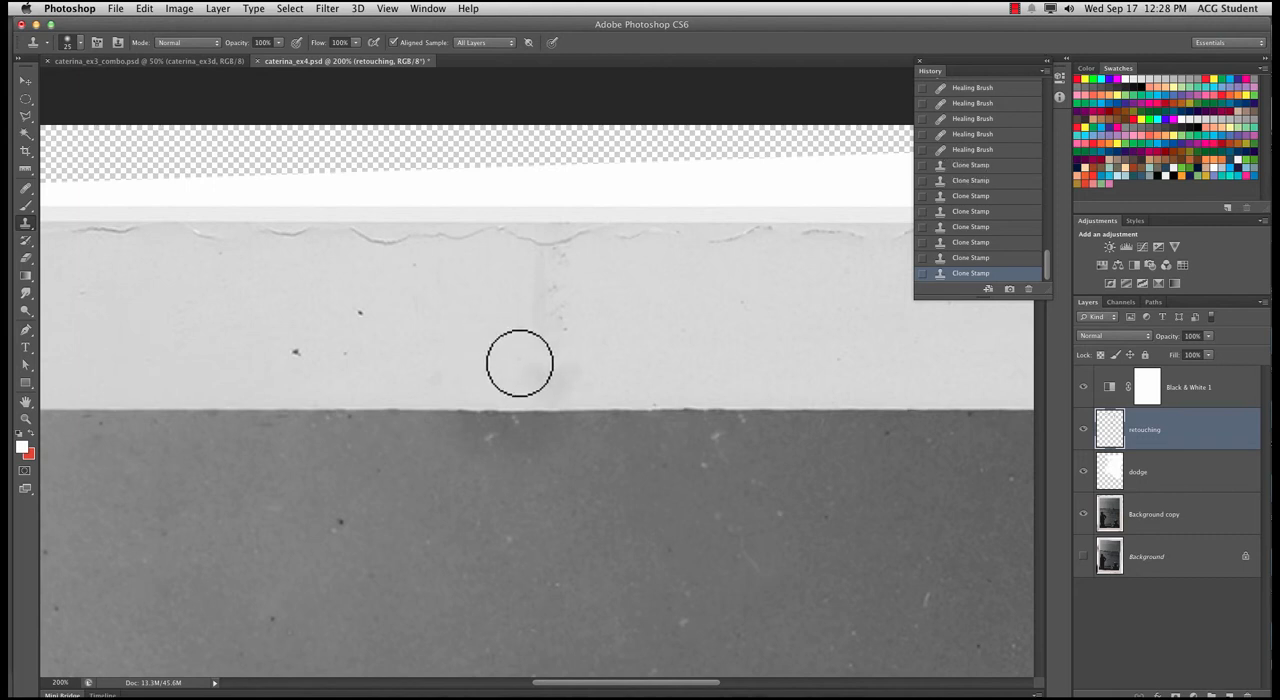
Clone clean paper over the remaining stain and the crease marks further up in the upper border
click(519, 363)
click(560, 330)
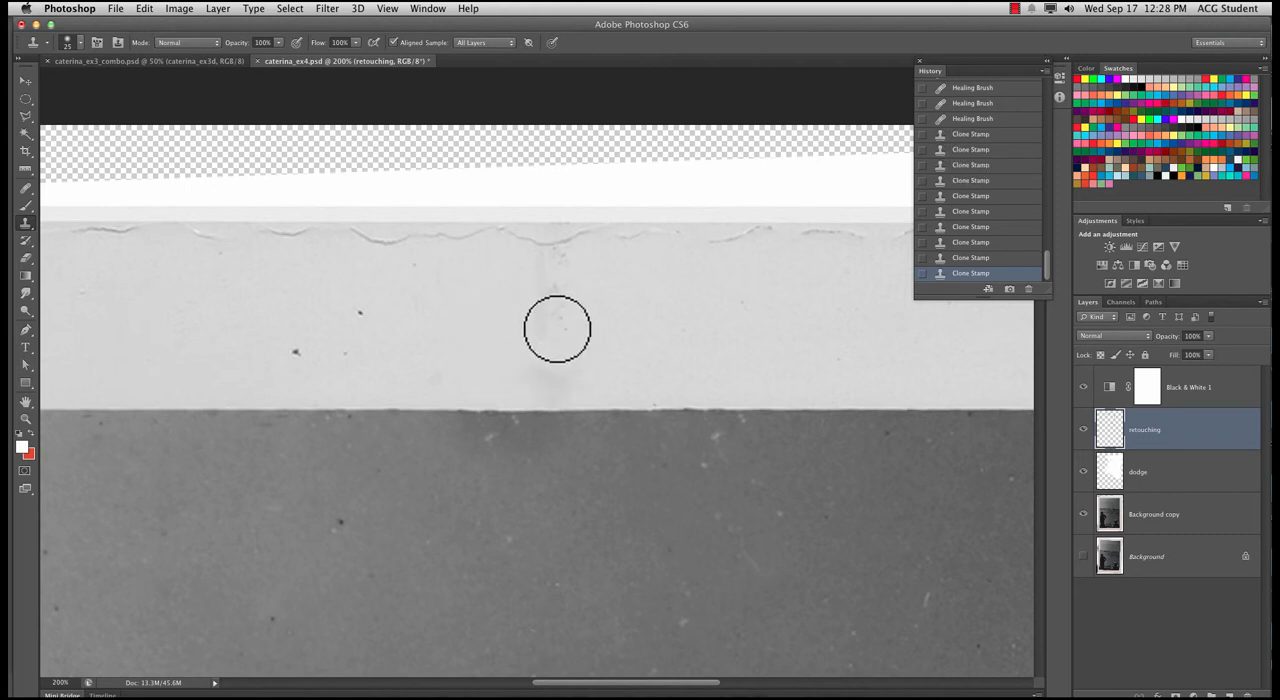
click(557, 327)
click(546, 303)
click(560, 286)
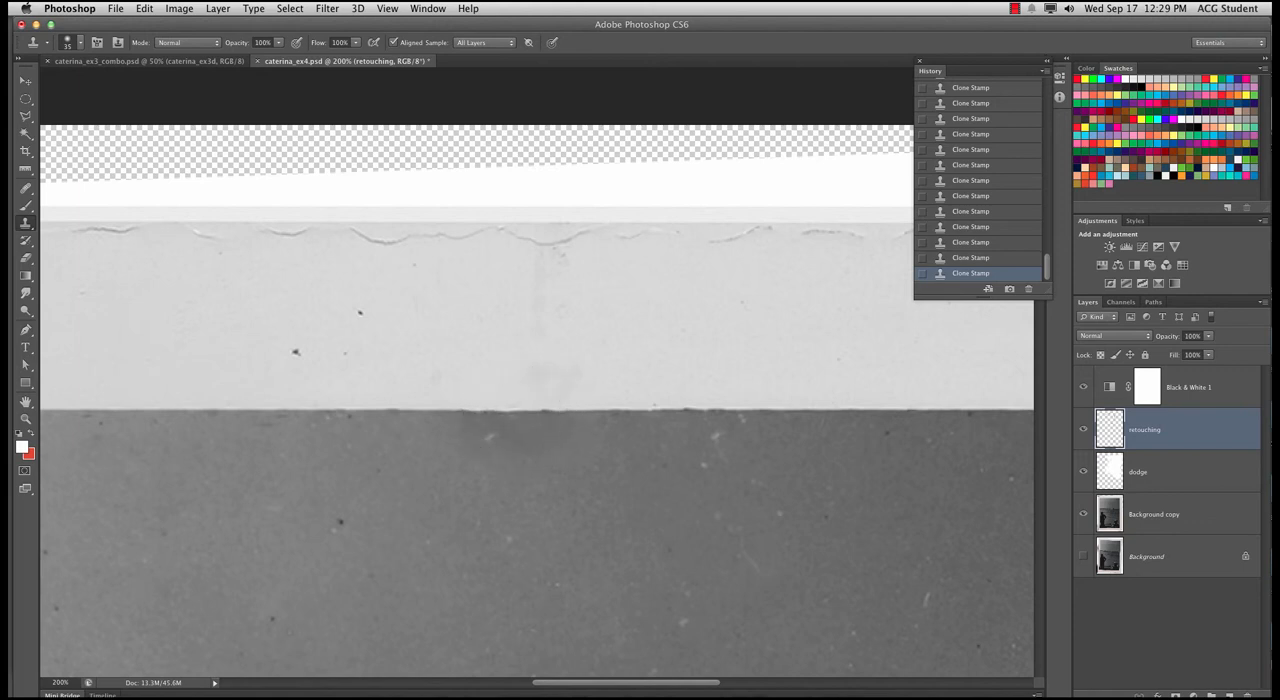
Remove the dark specks in the upper border with the Spot Healing Brush
drag(743, 406, 834, 449)
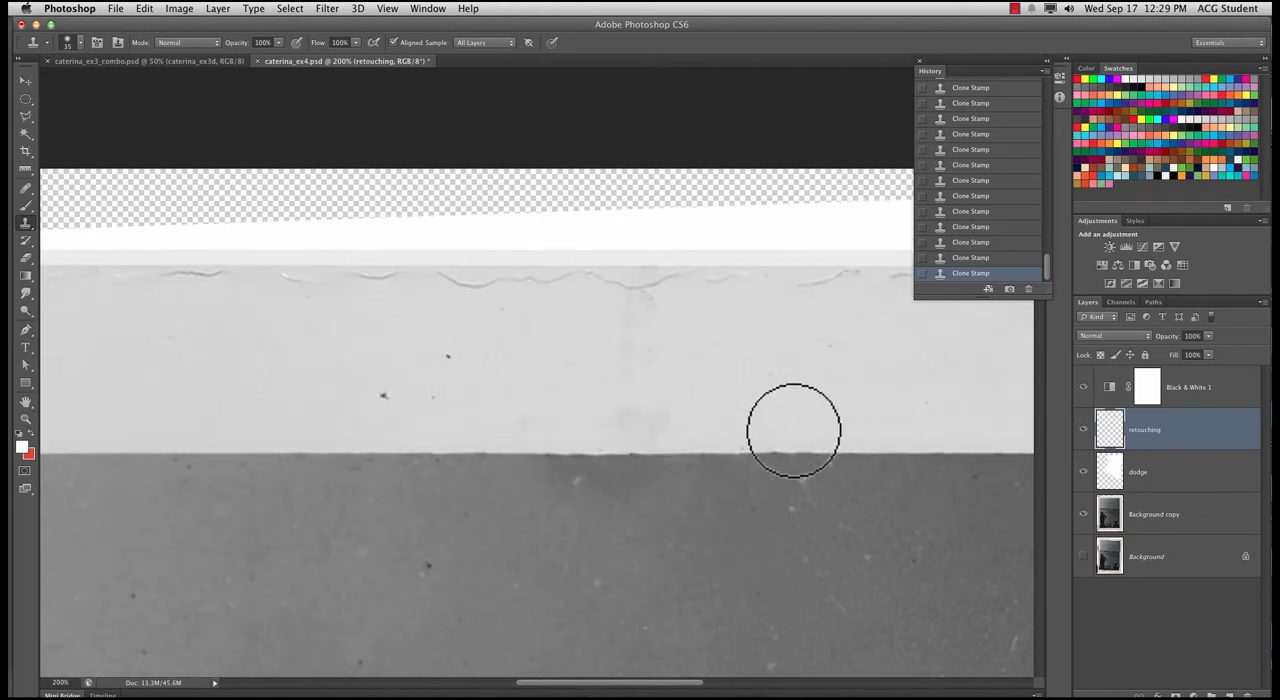
click(42, 194)
click(60, 185)
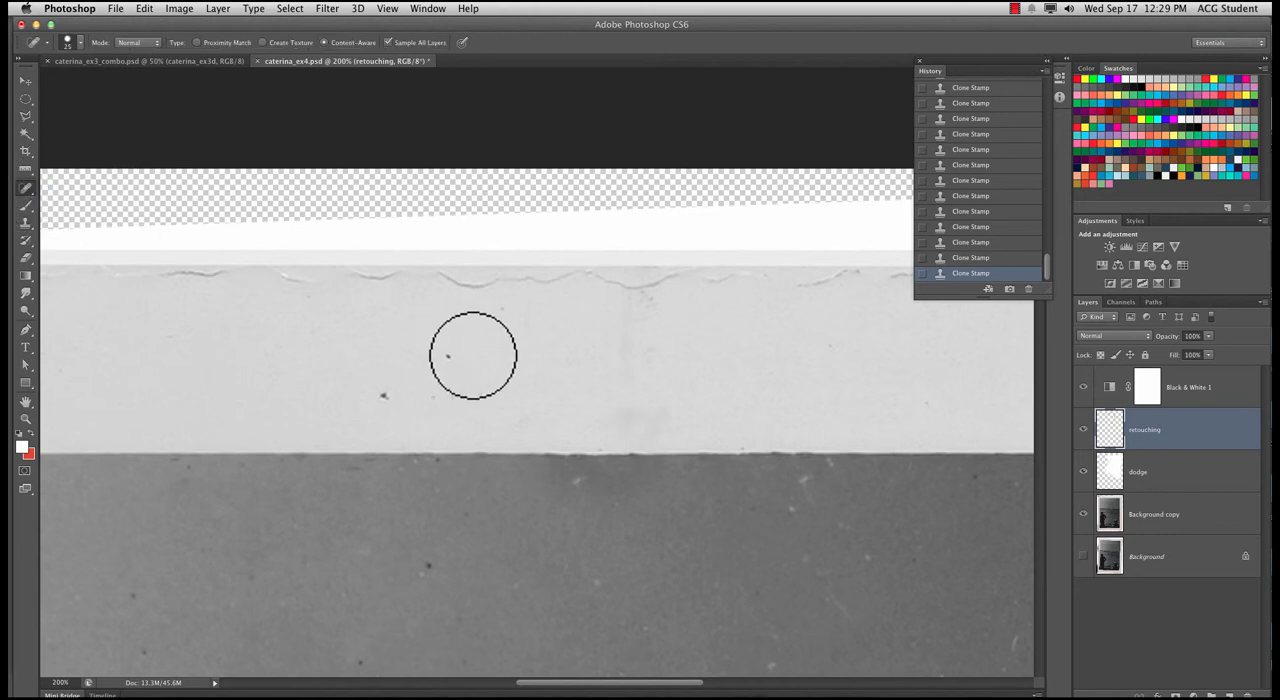
click(443, 357)
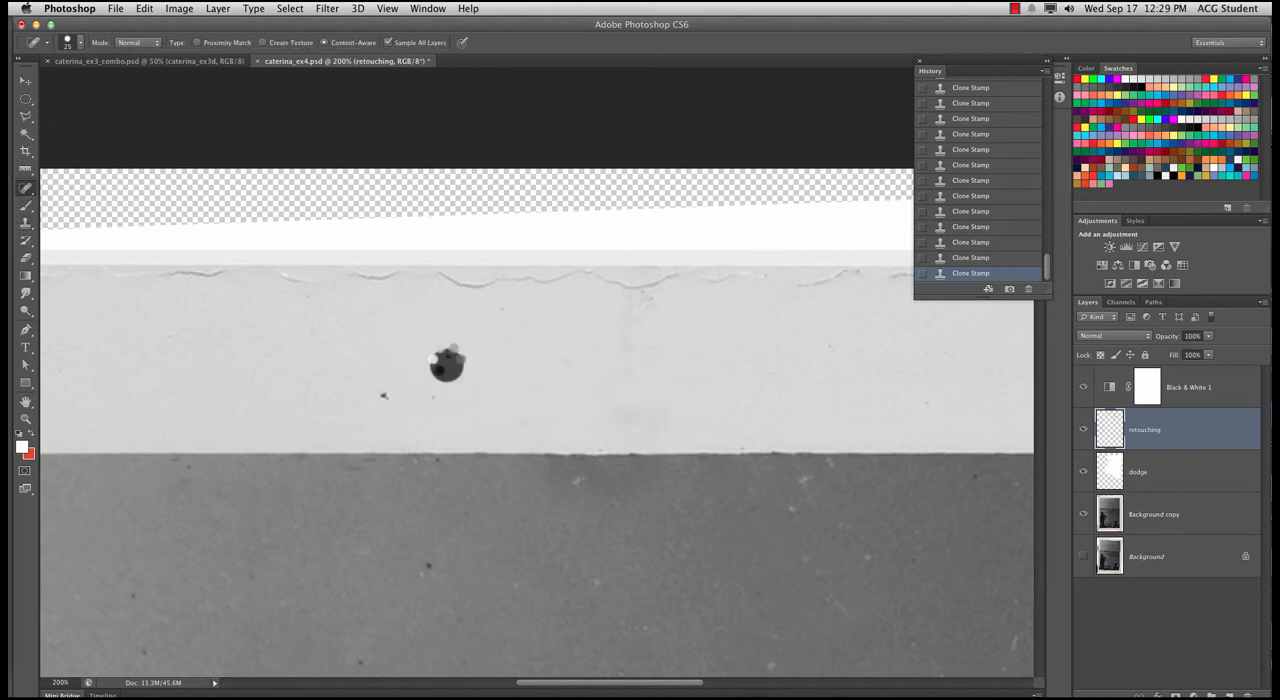
click(443, 349)
click(386, 382)
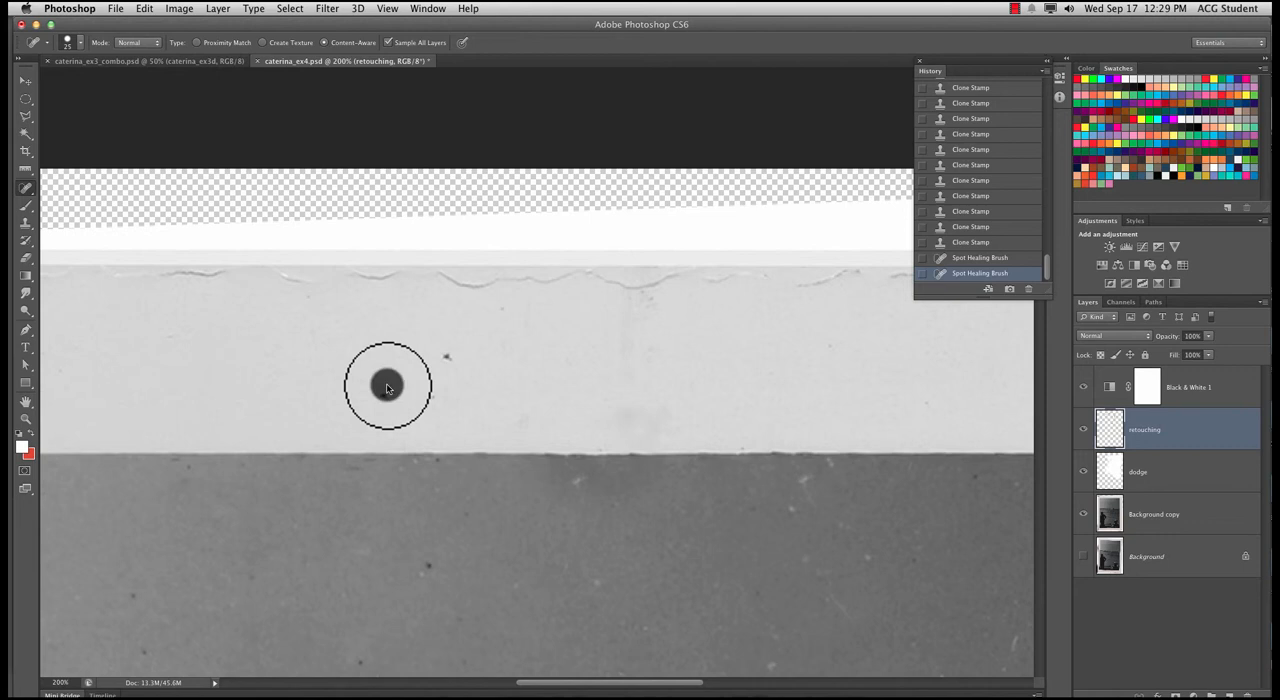
click(445, 356)
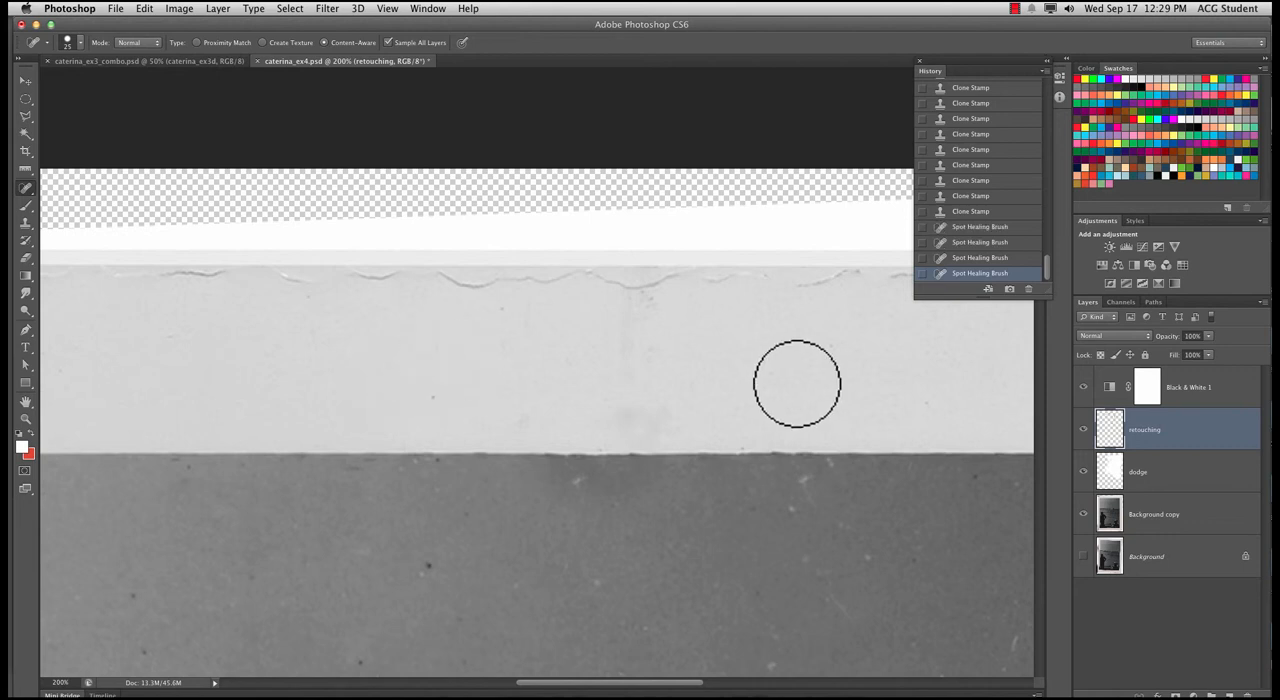
Examine the retouched upper border and the photo's upper edge at several magnifications
key(super+minus)
key(super+minus)
key(super+minus)
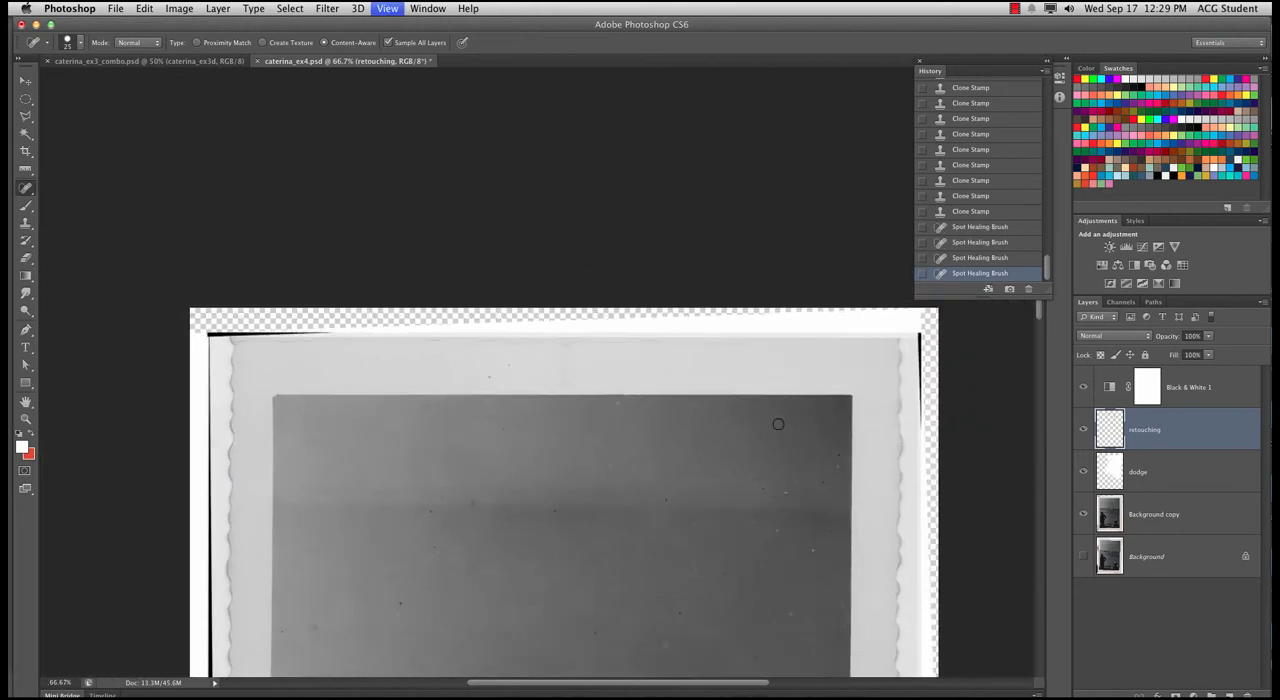
key(super+plus)
key(super+plus)
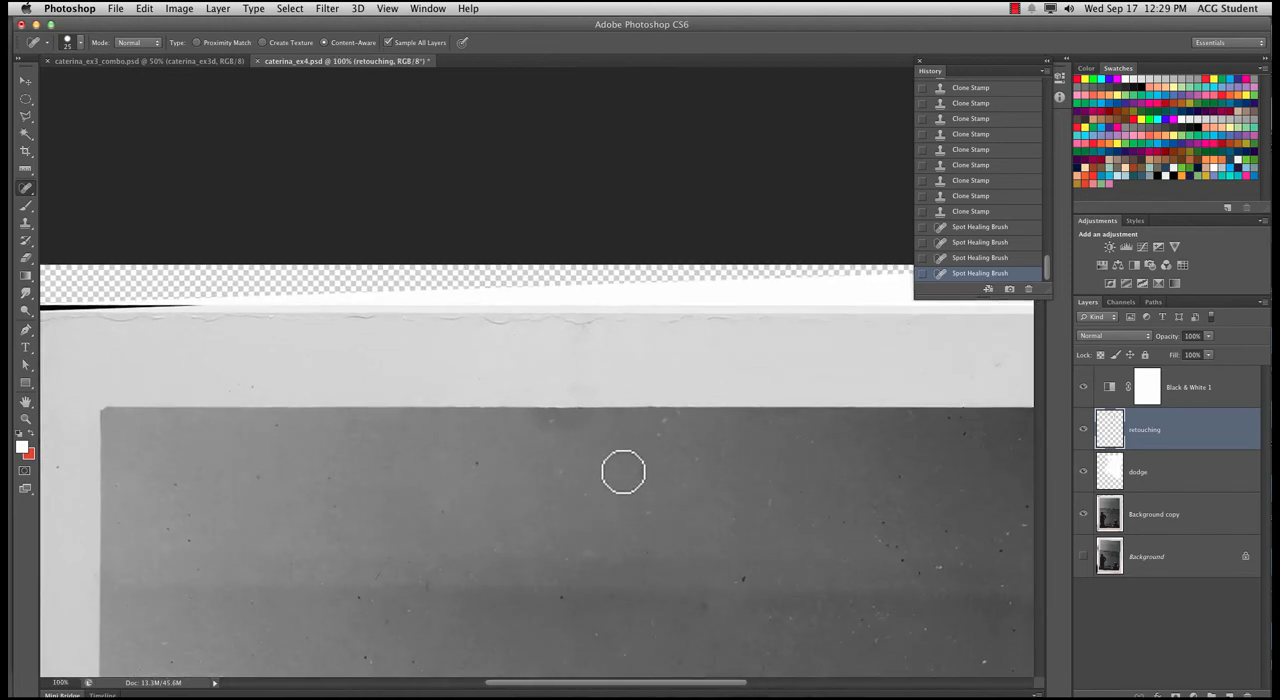
drag(600, 473, 583, 417)
key(super+plus)
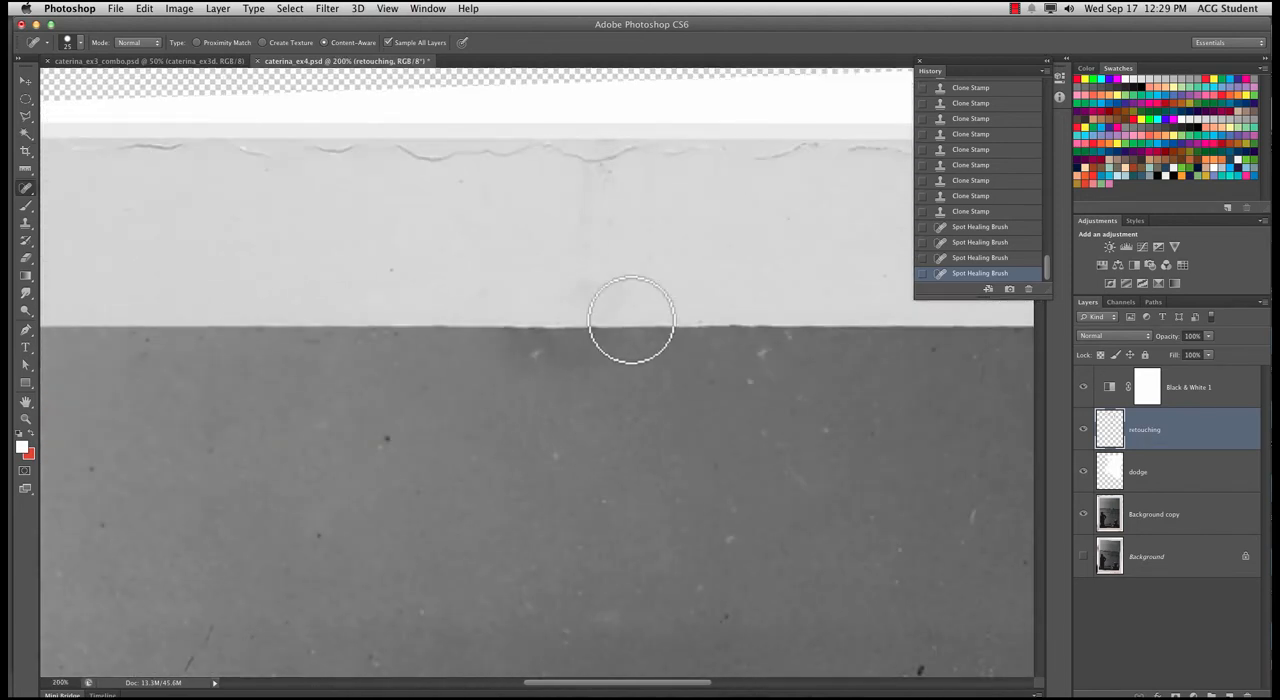
key(super+minus)
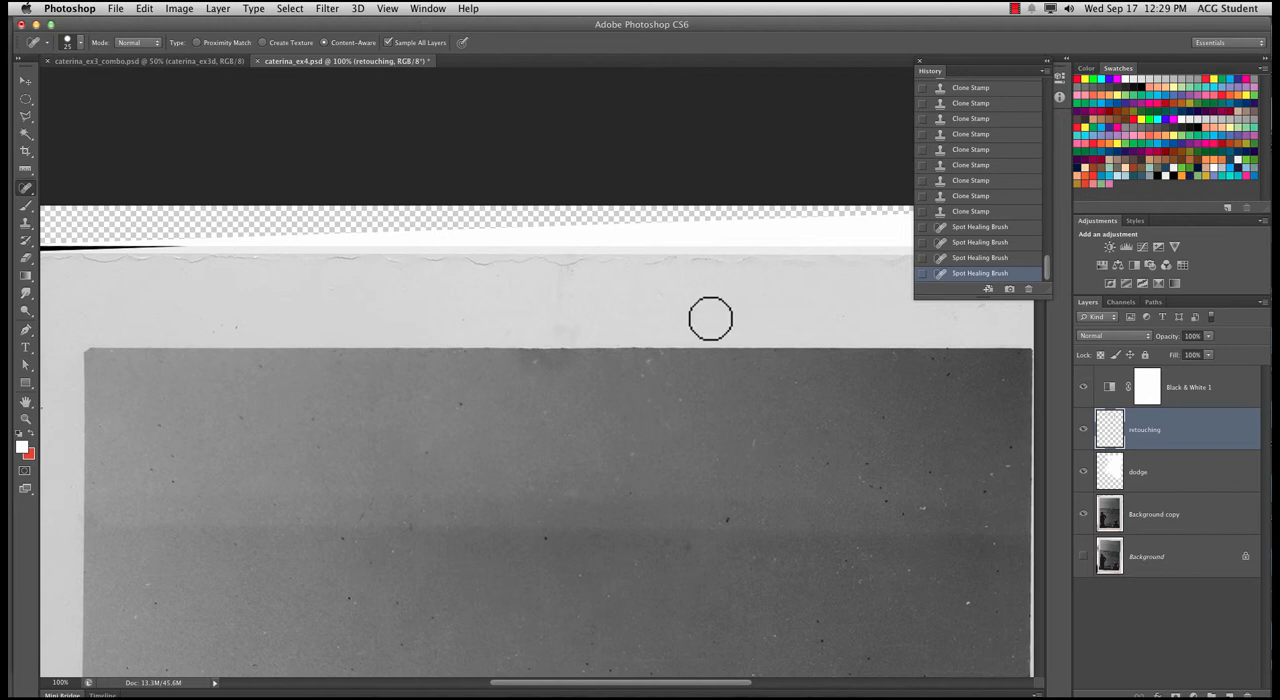
key(bracketright)
key(bracketright)
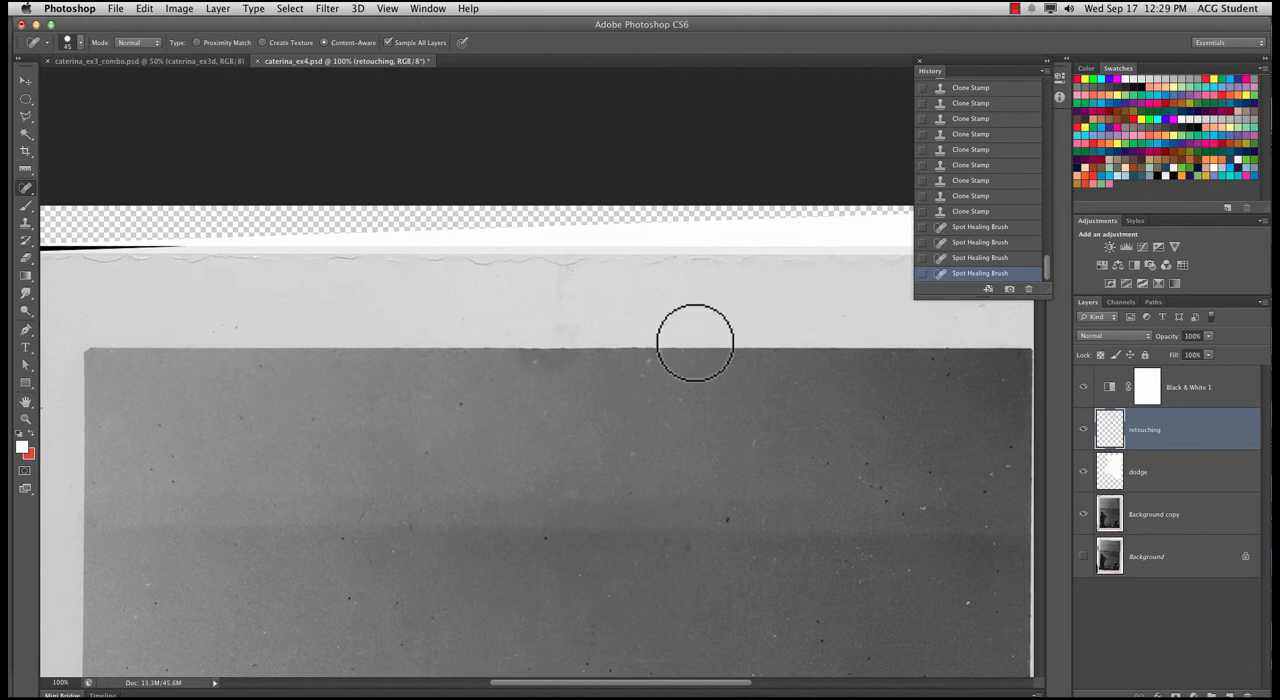
alt+click(693, 352)
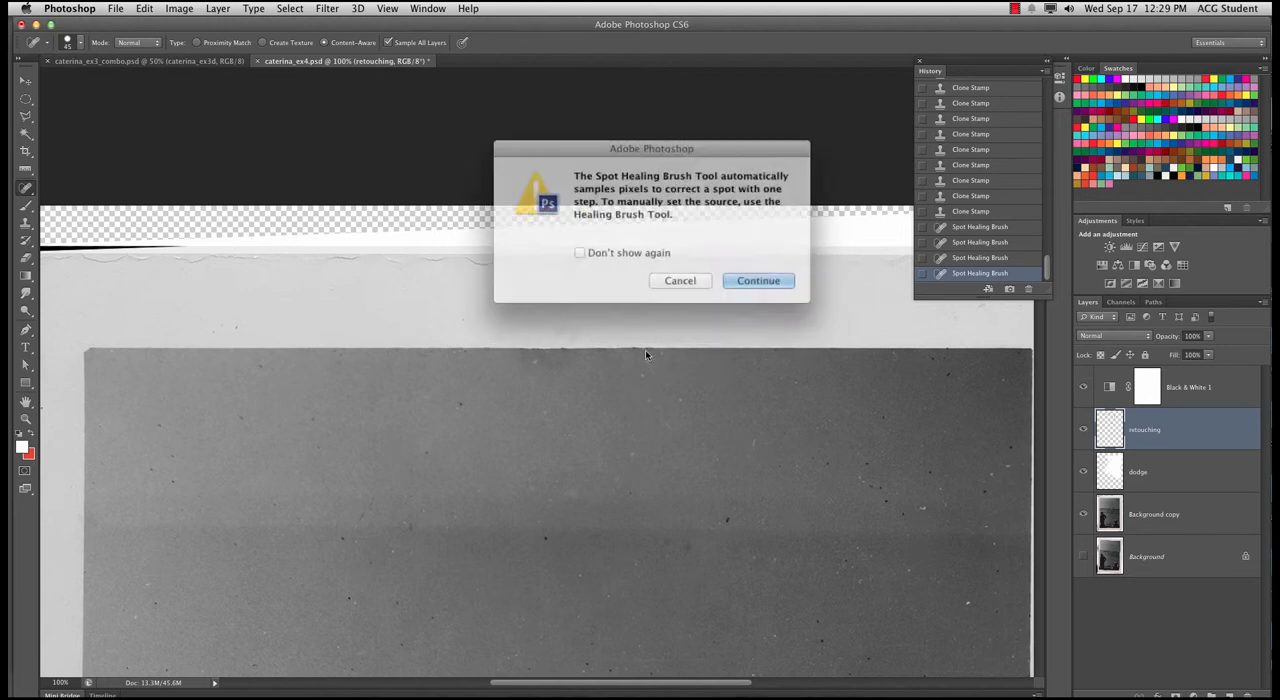
click(676, 273)
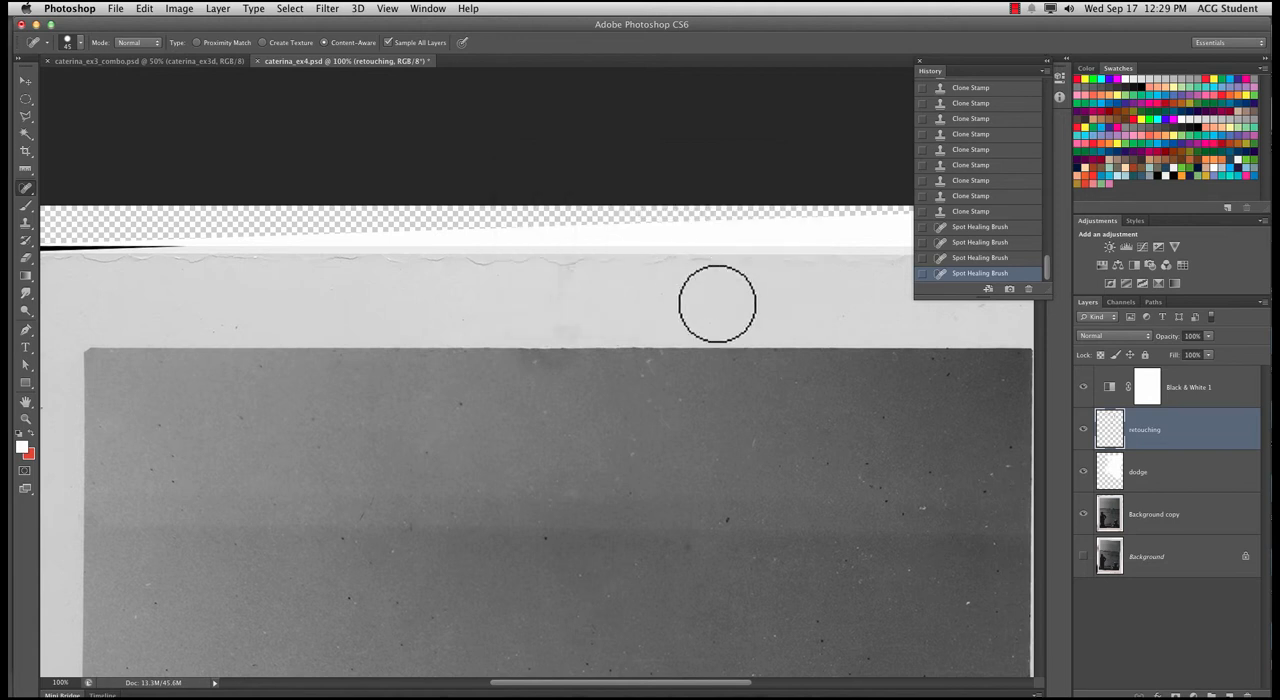
Try to clone a clean stretch of the photo's upper edge over the dark smudge below the crease with a 60 px Clone Stamp
key(s)
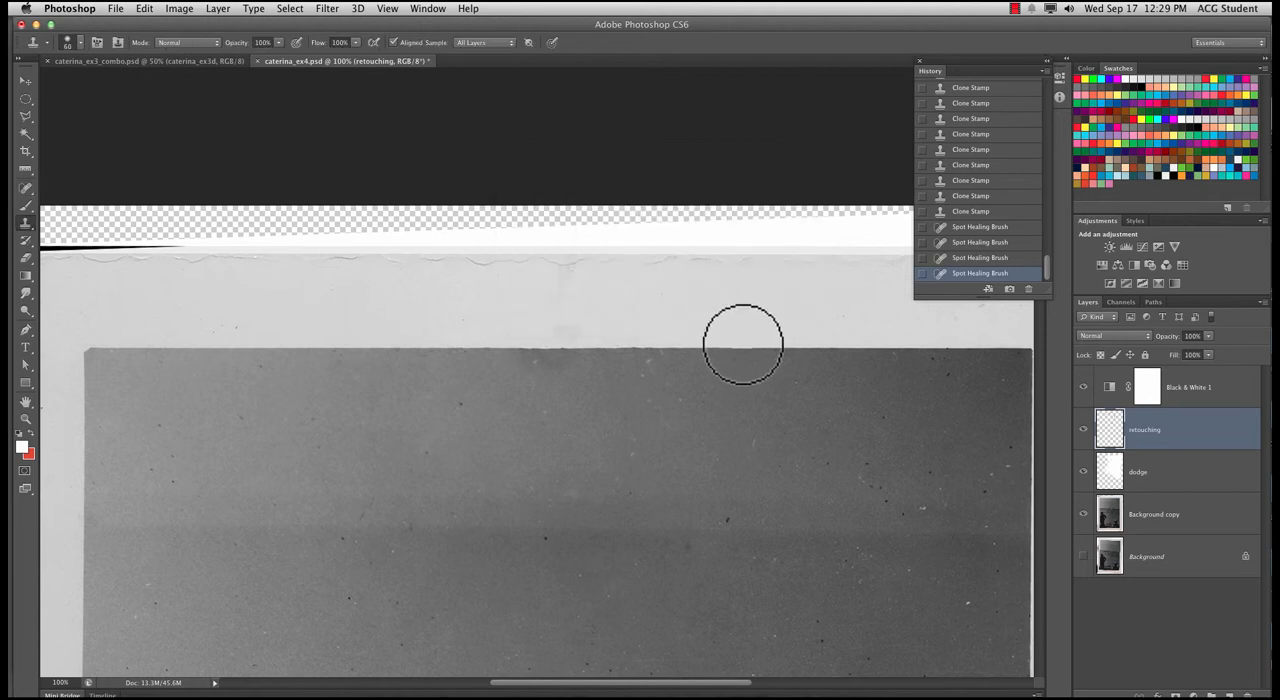
alt+click(737, 348)
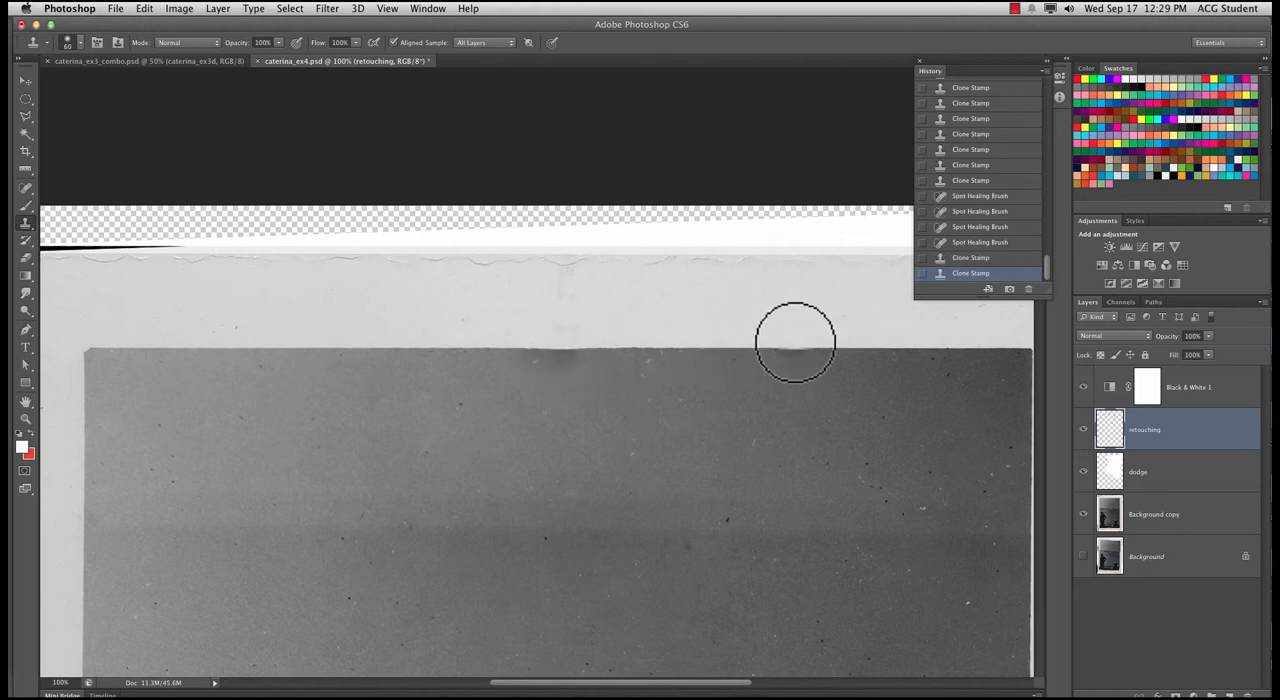
alt+click(749, 351)
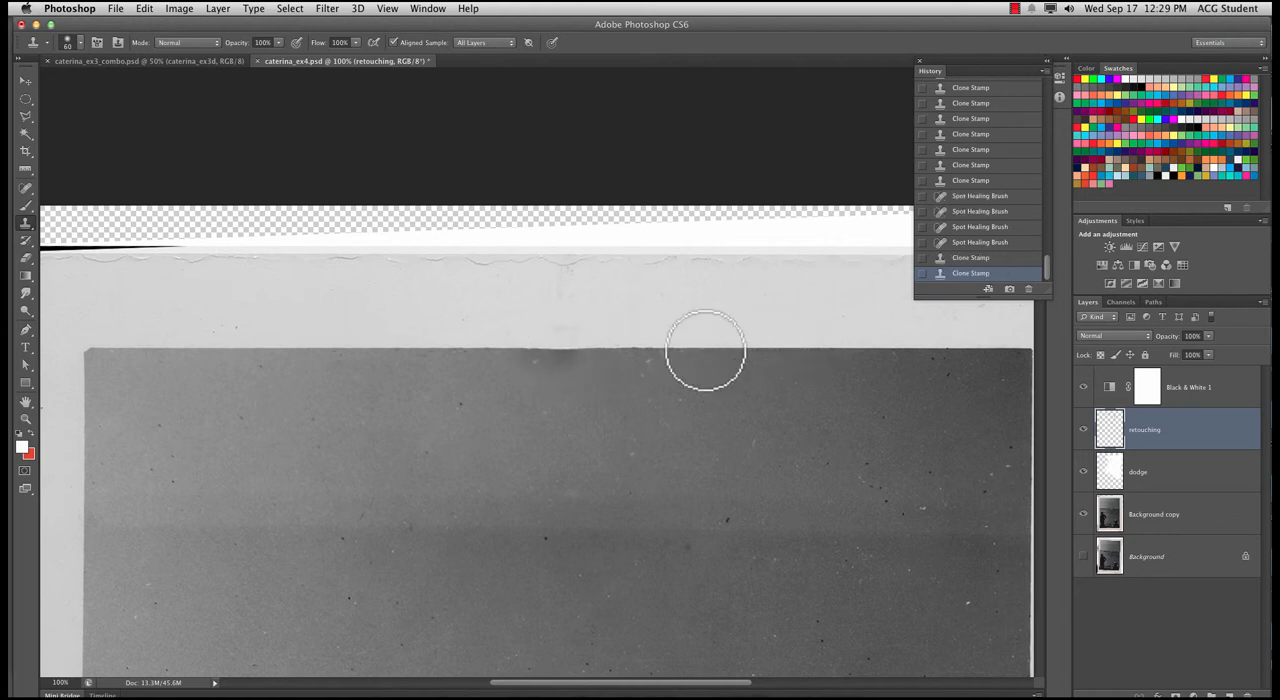
click(556, 351)
click(519, 351)
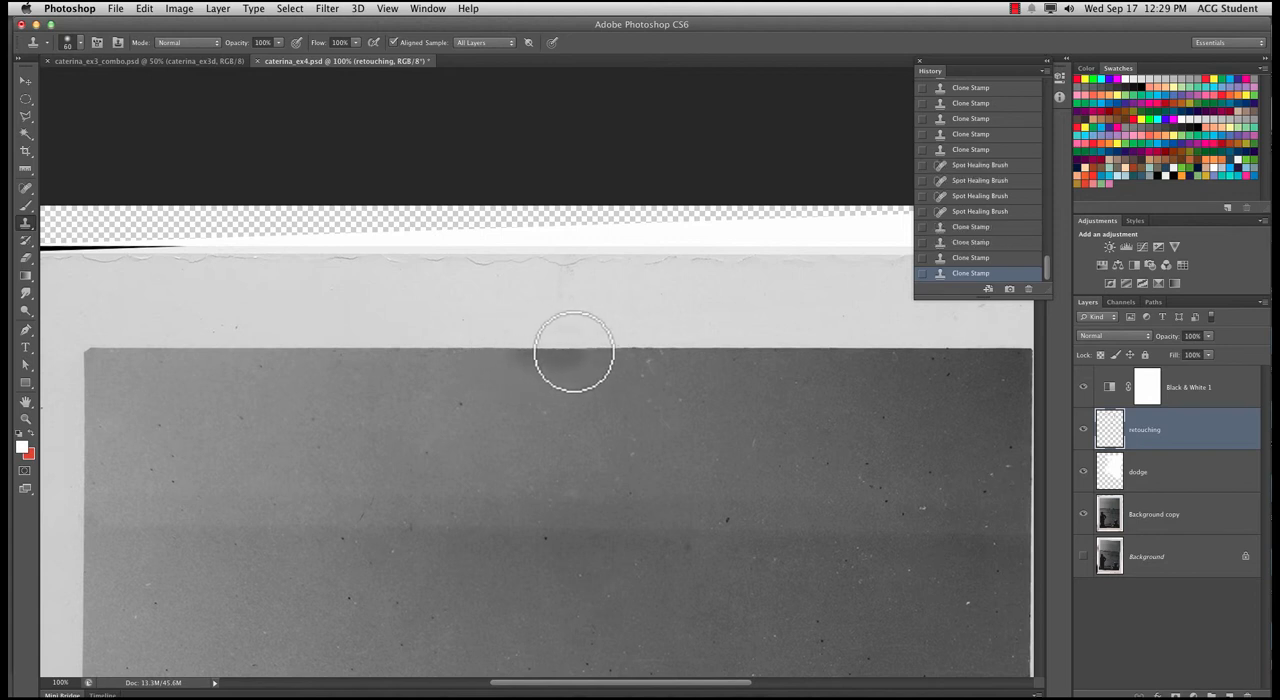
drag(574, 351, 600, 351)
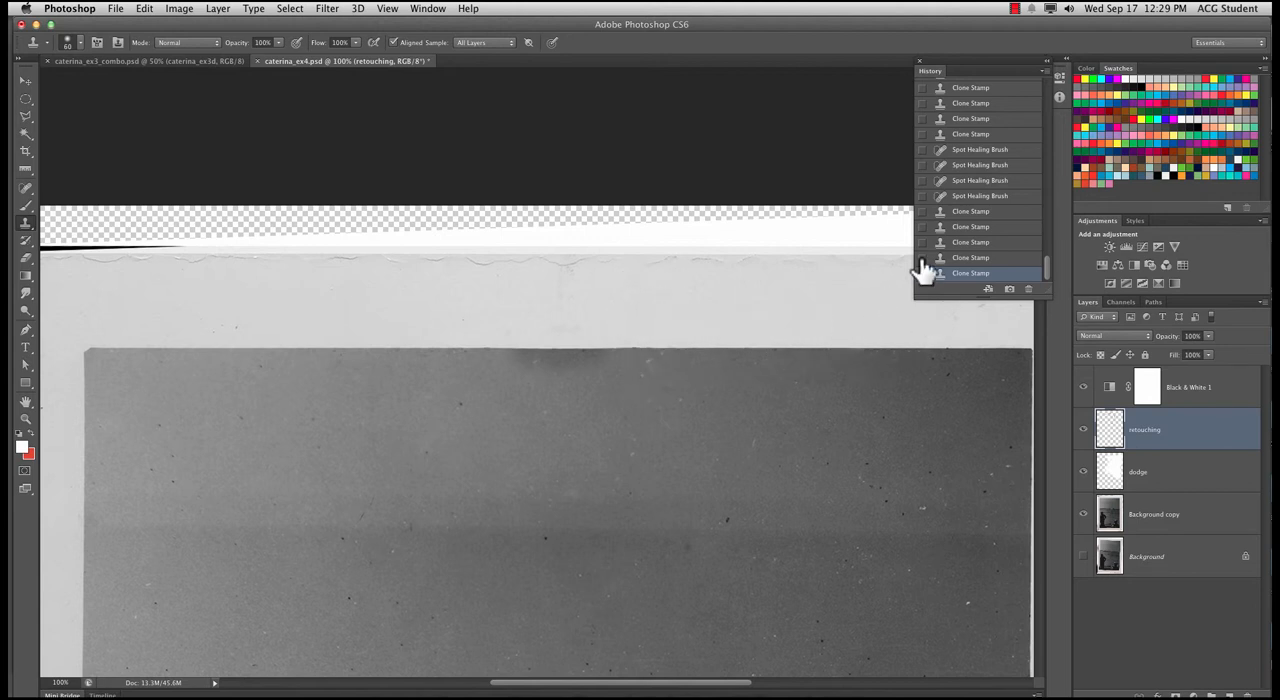
Revert the document through its history to the last Healing Brush state before the Clone Stamp strokes
click(977, 211)
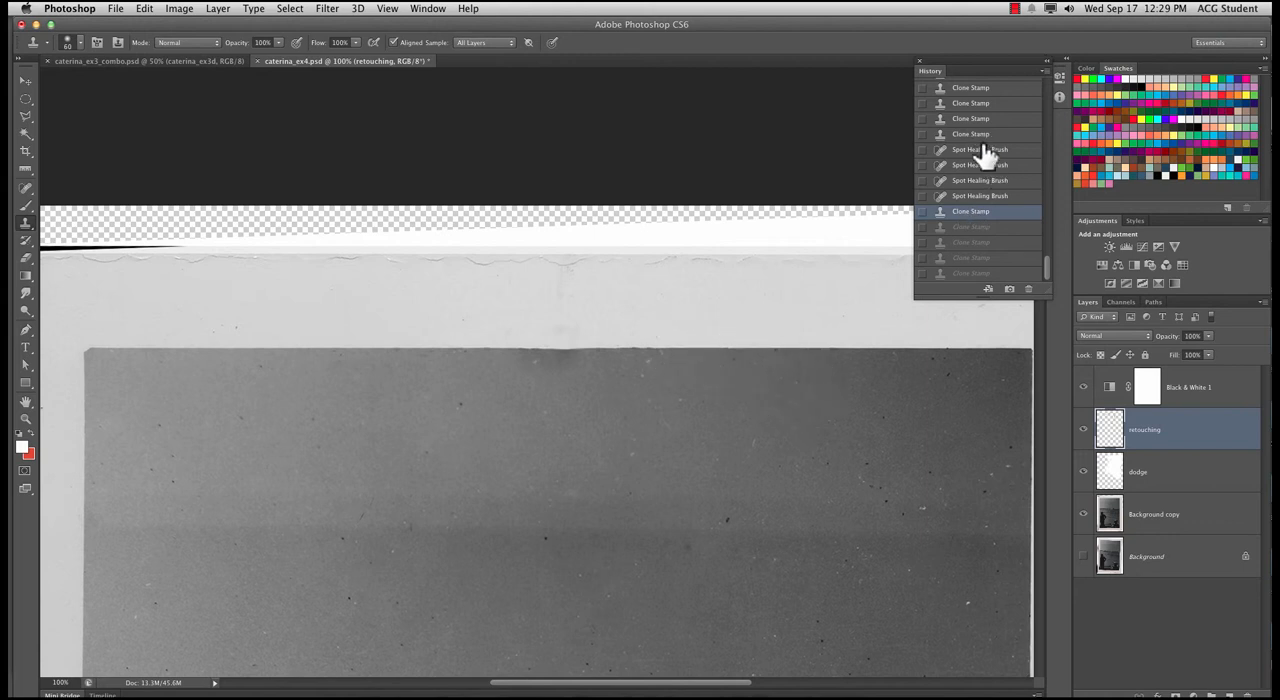
scroll(985, 155, up, 1)
click(984, 92)
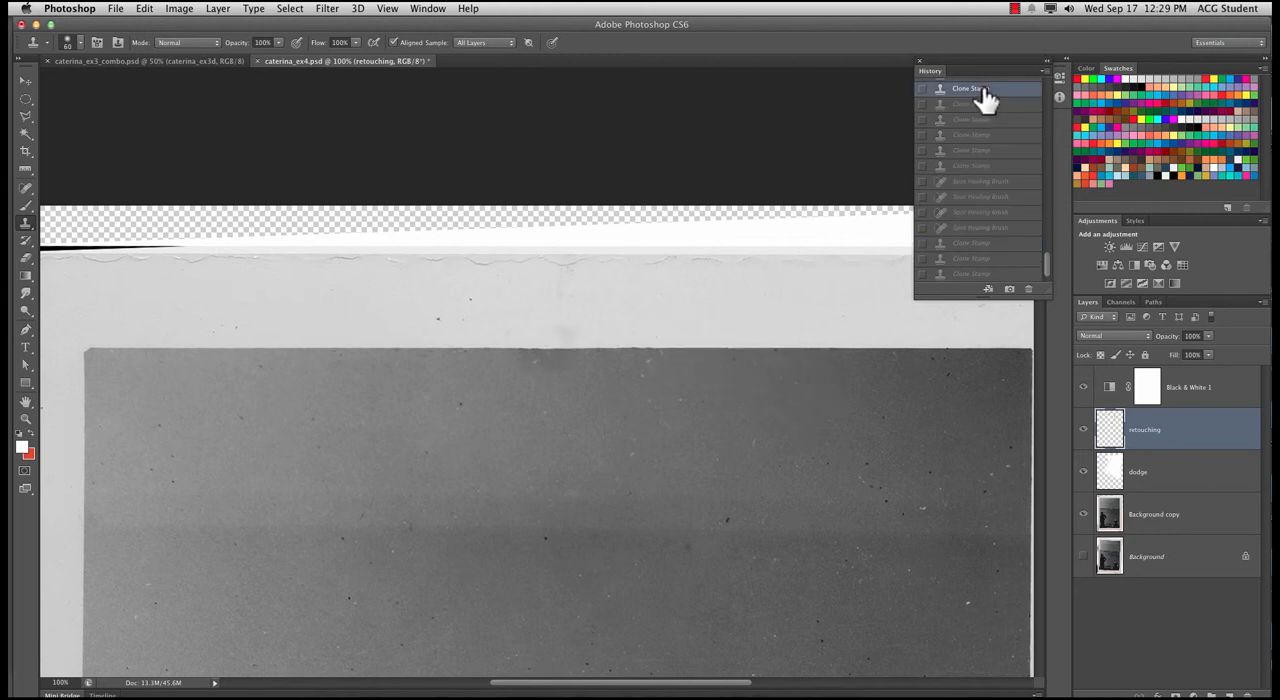
scroll(982, 100, up, 2)
click(983, 104)
scroll(985, 115, up, 2)
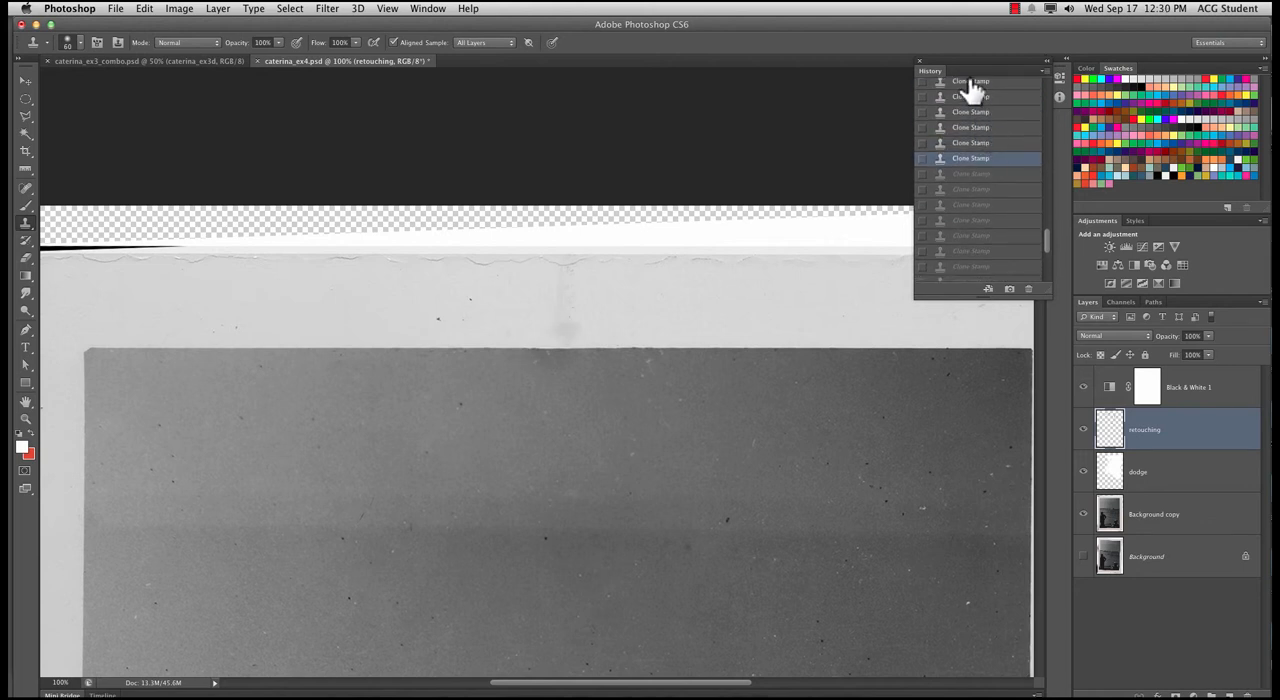
click(973, 88)
scroll(975, 145, up, 2)
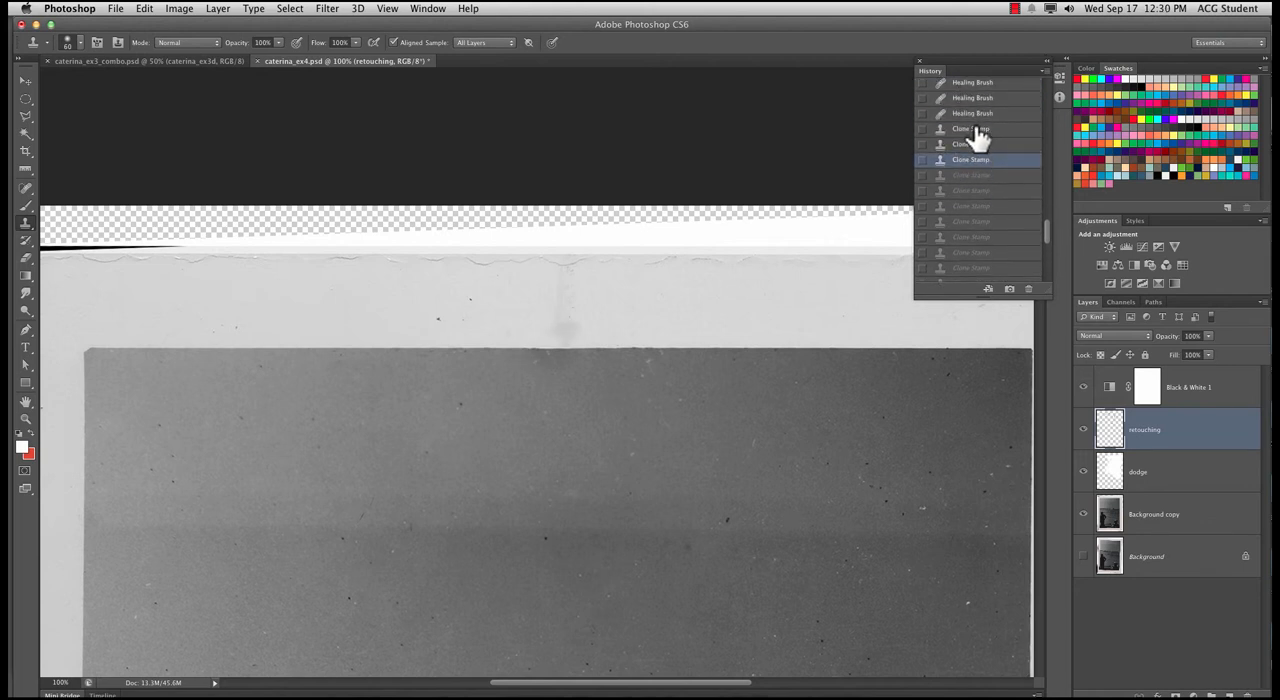
click(973, 116)
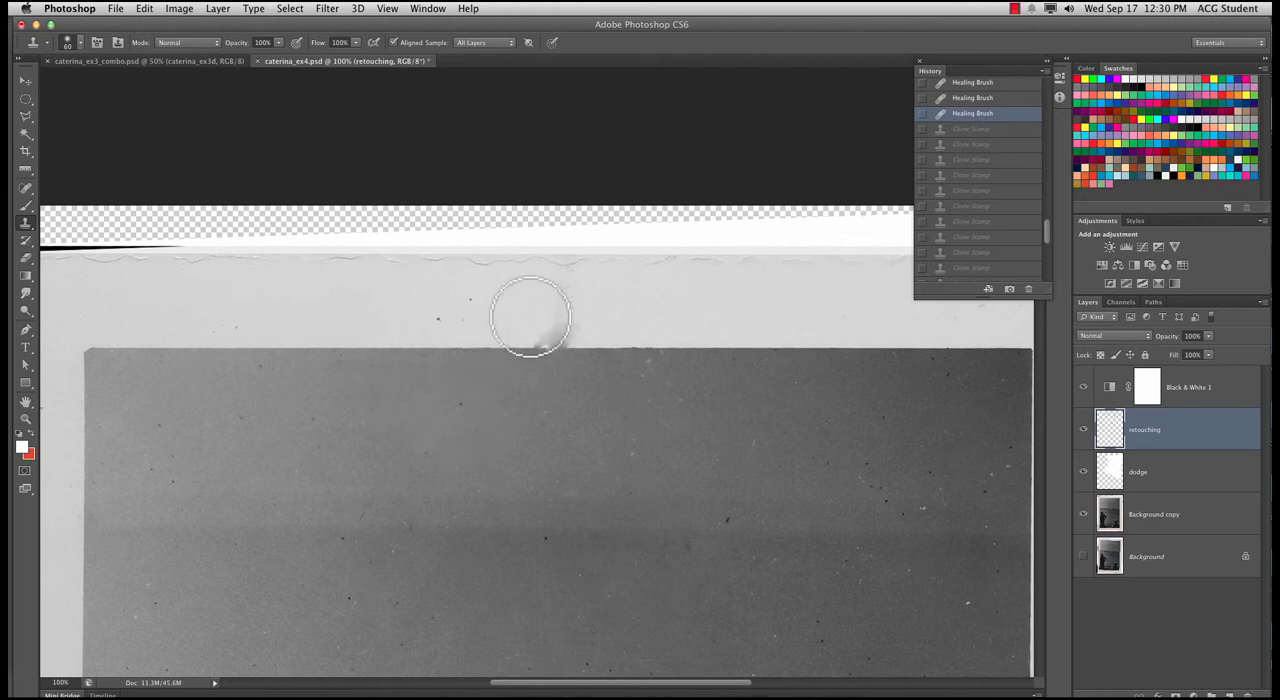
Sample a clean stretch of the photo's upper edge and clone it over the smudged edge below the vertical crease
alt+click(360, 348)
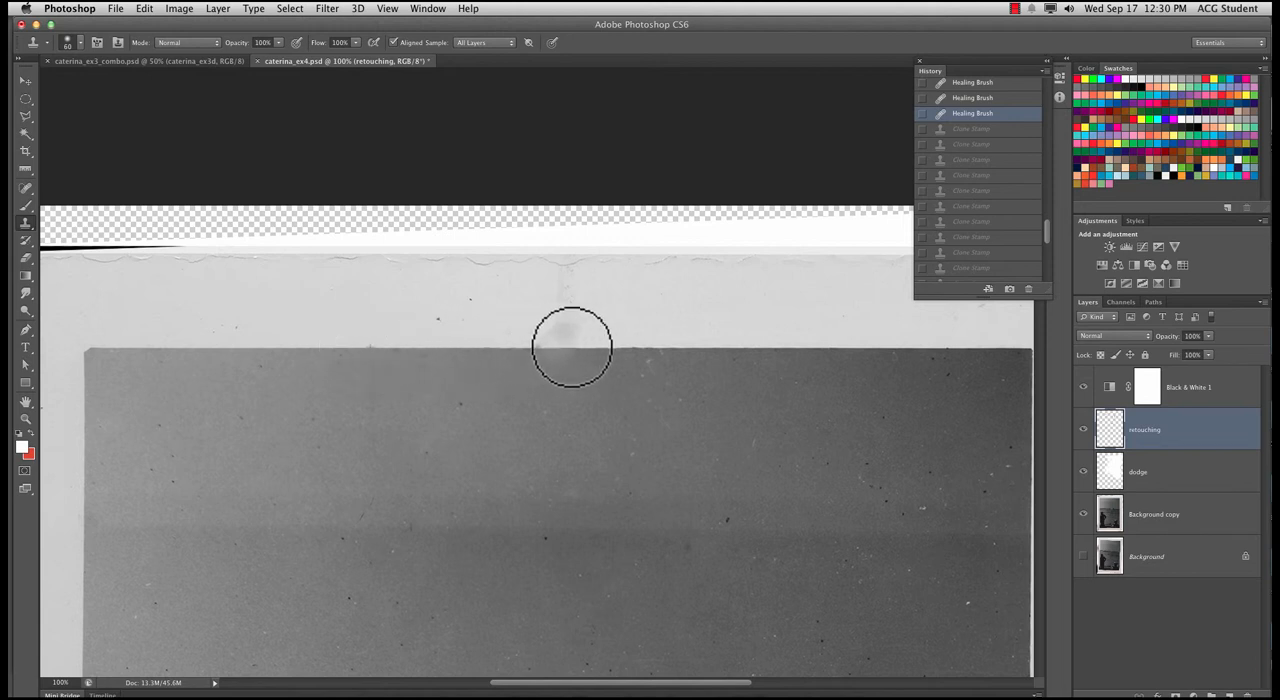
drag(525, 348, 595, 349)
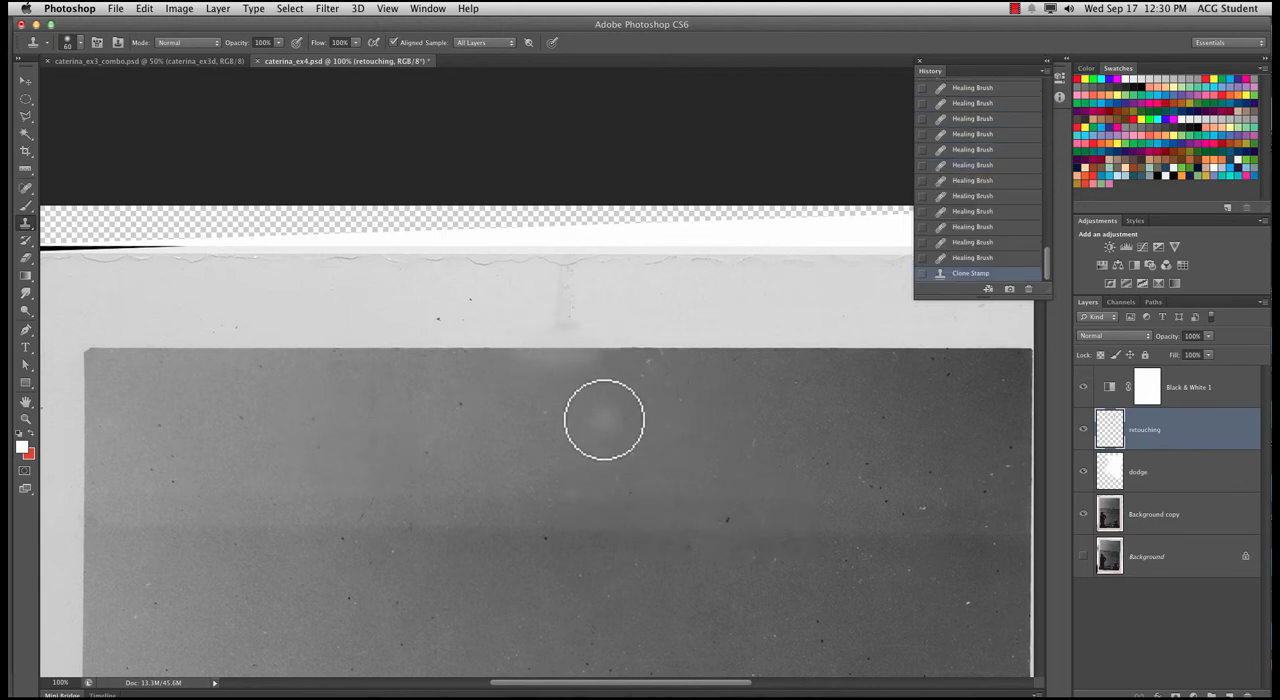
key(super+minus)
key(super+minus)
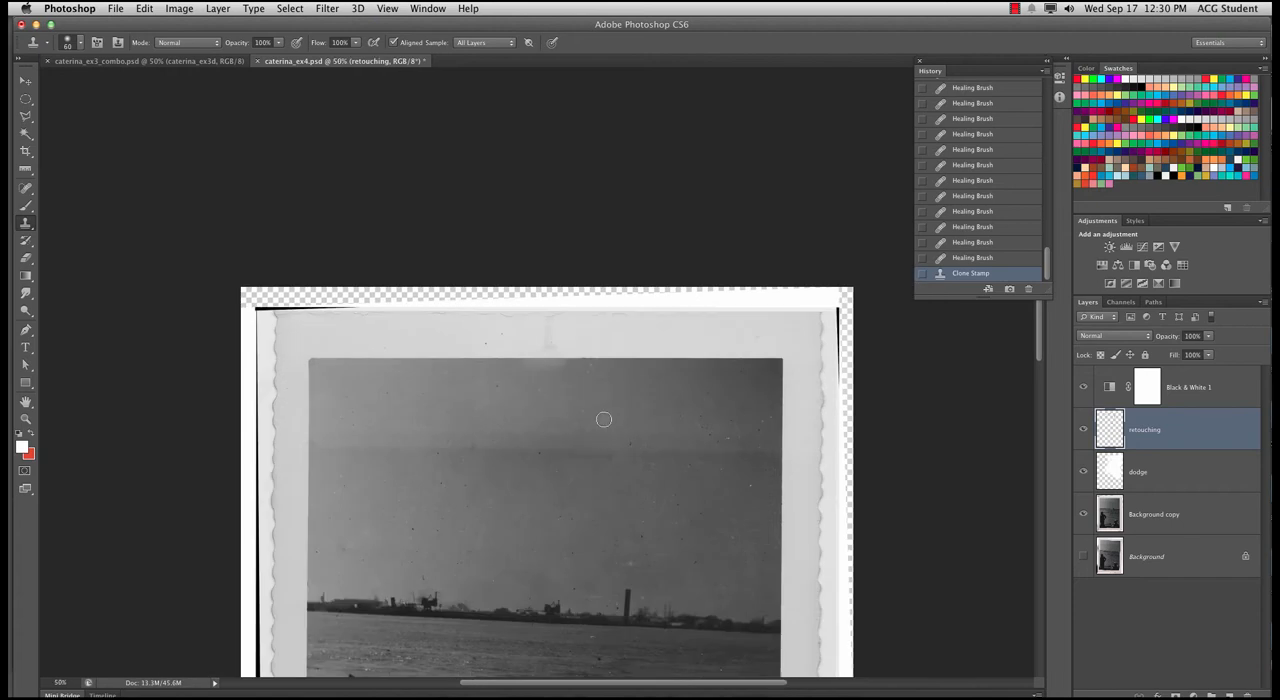
Enlarge the clone brush to 125 px and clone a clean stretch of edge over the light patch on the photo's upper edge
key(super+equal)
key(super+equal)
key(super+equal)
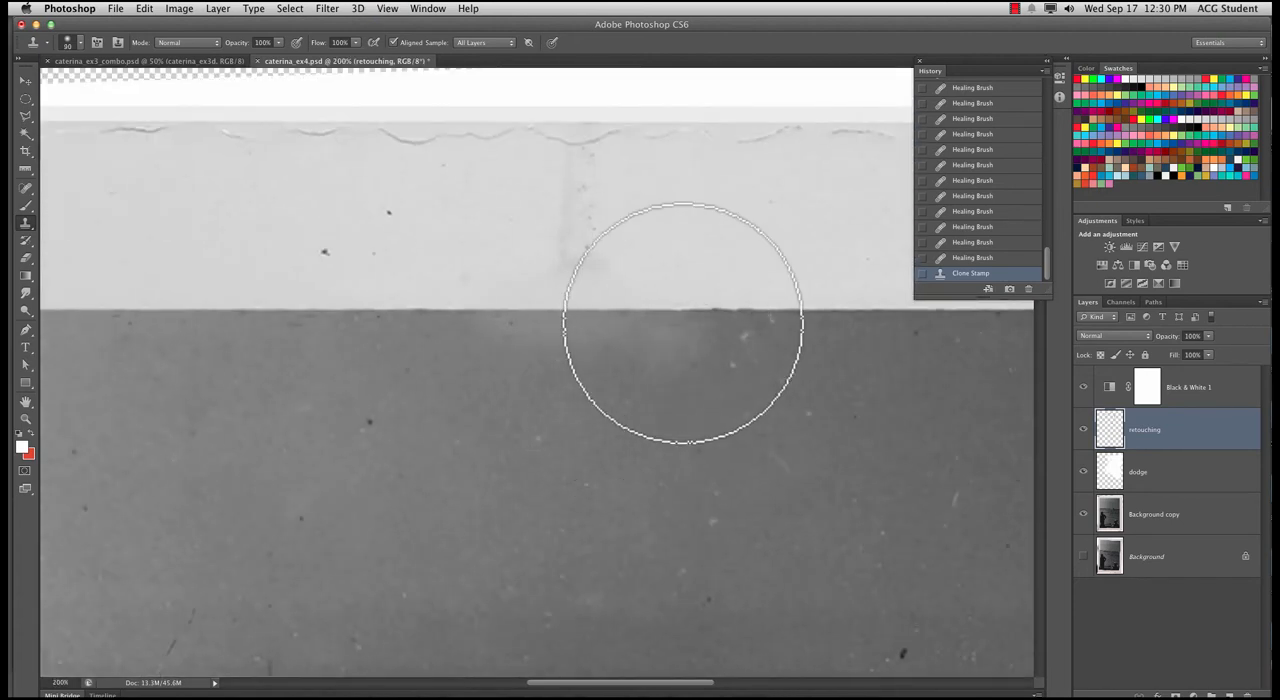
key(super+minus)
key(super+minus)
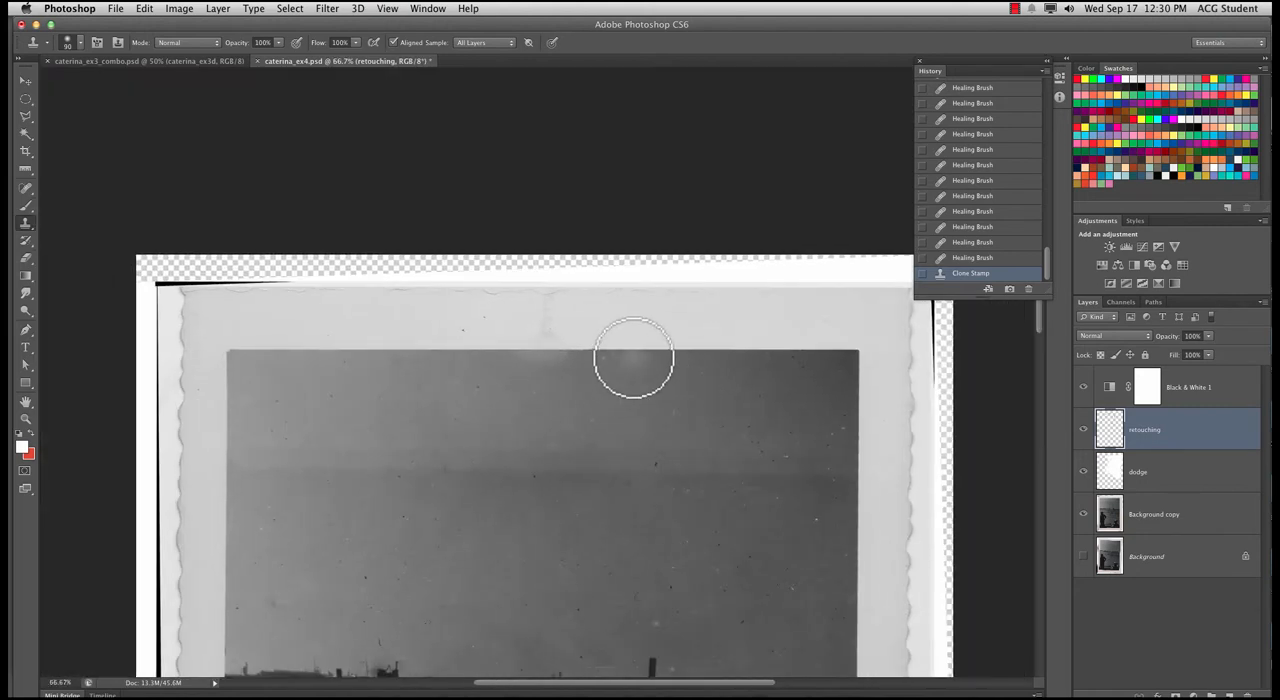
key(bracketright)
key(bracketright)
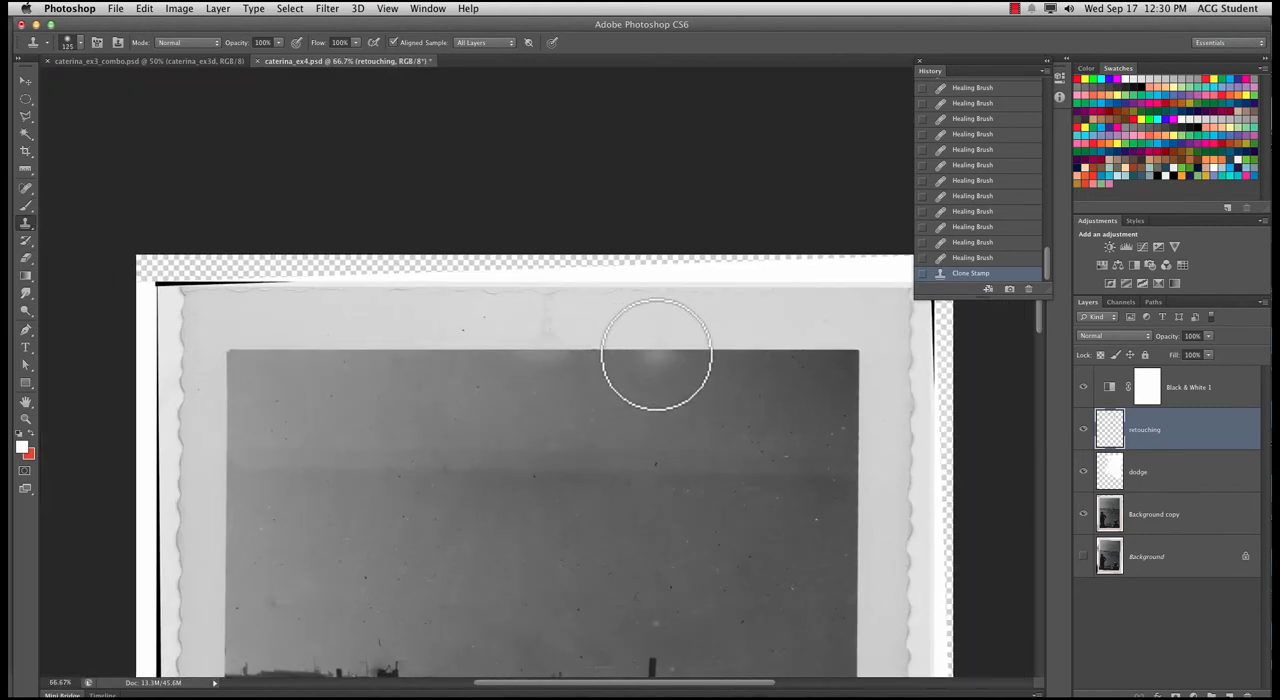
alt+click(656, 350)
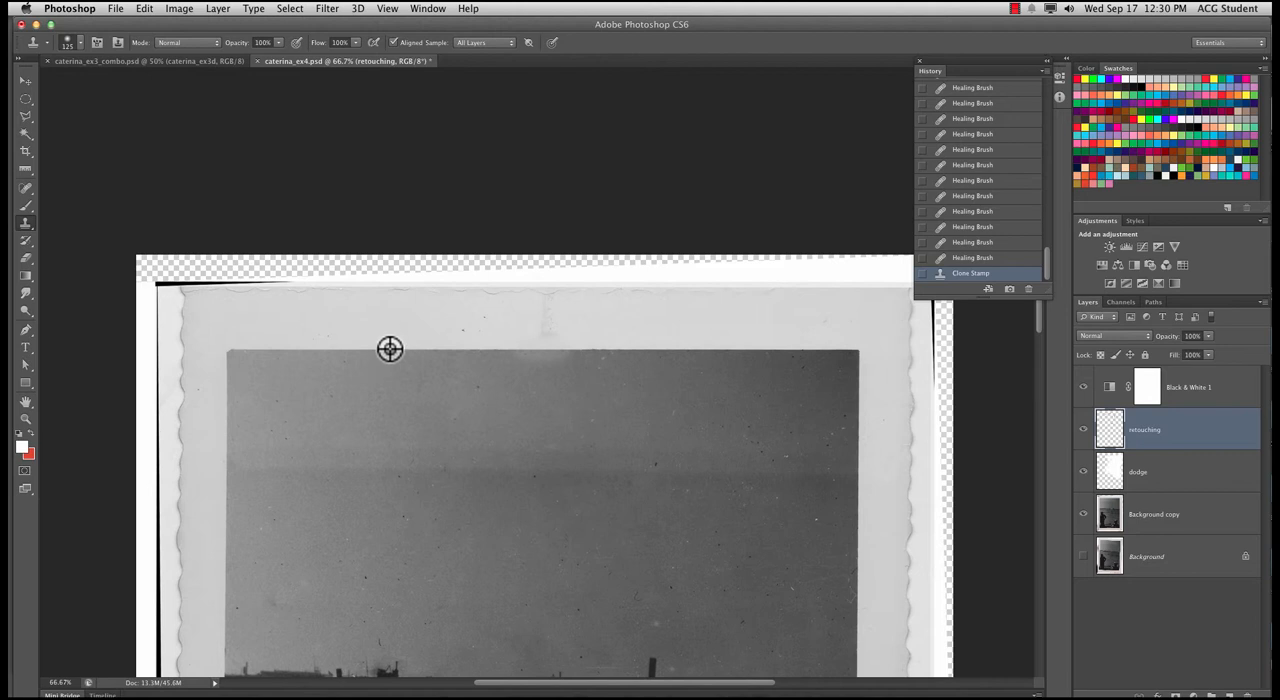
click(548, 350)
click(560, 349)
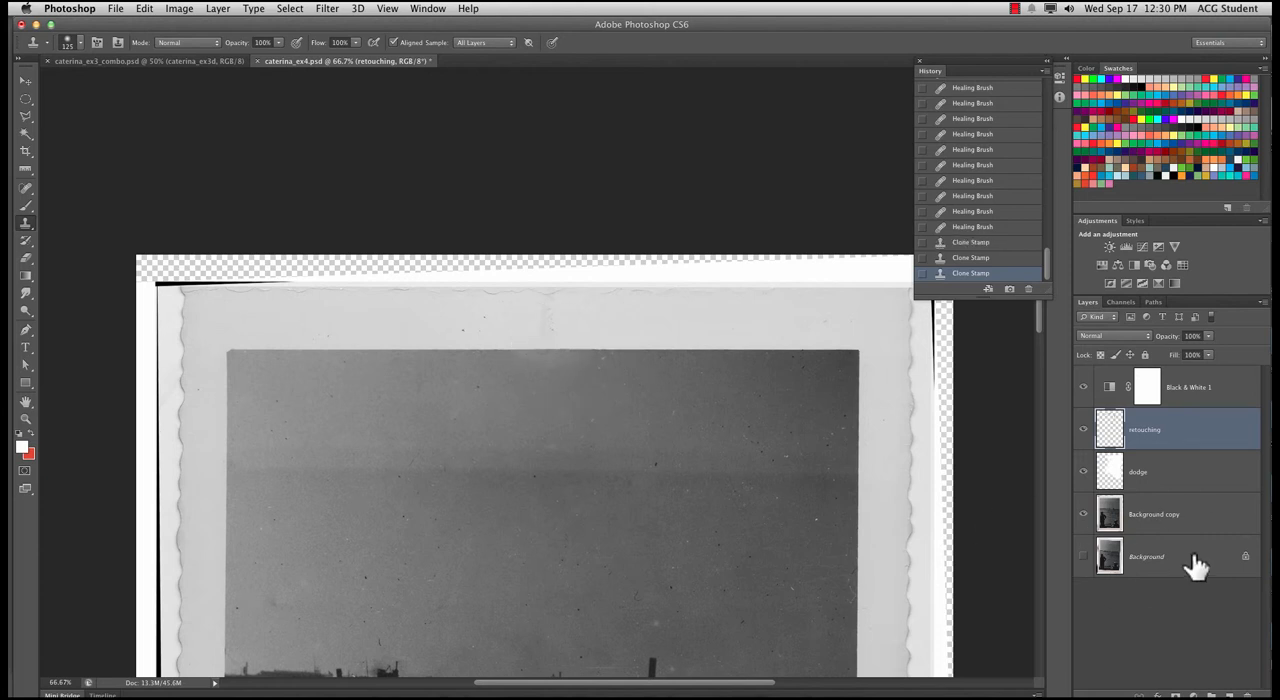
Examine the cloned upper edge in the context of the whole photograph and up close
key(super+minus)
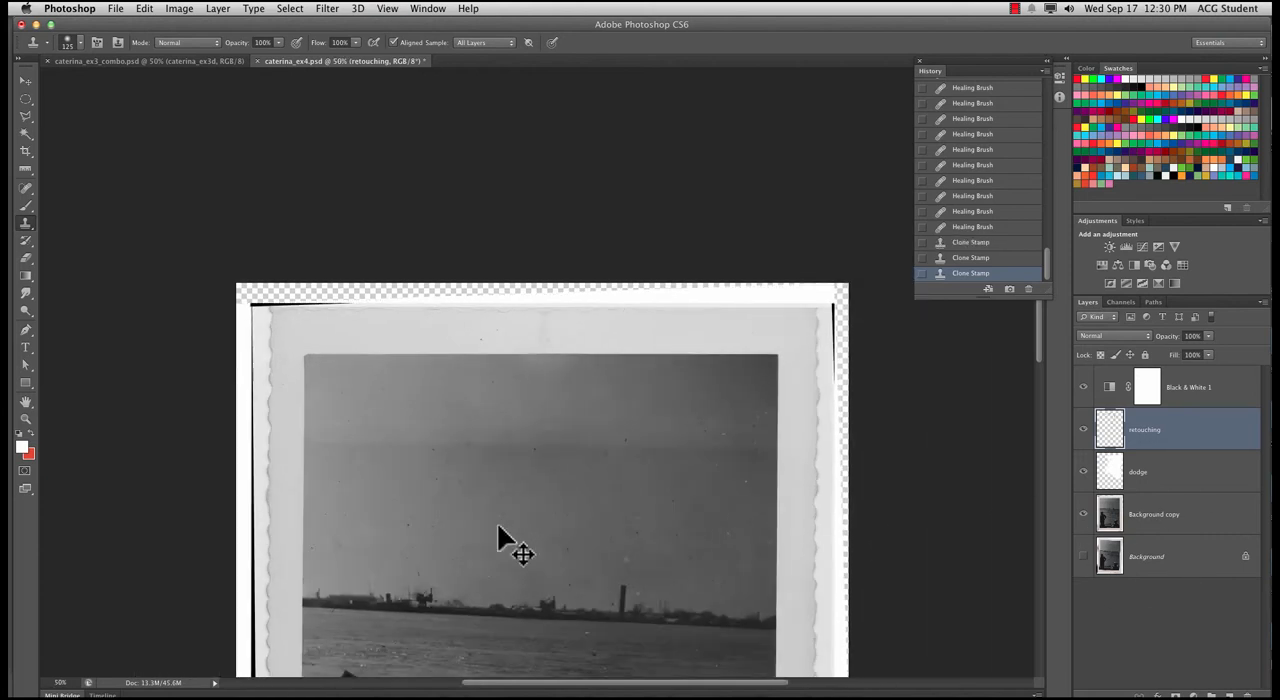
key(super+minus)
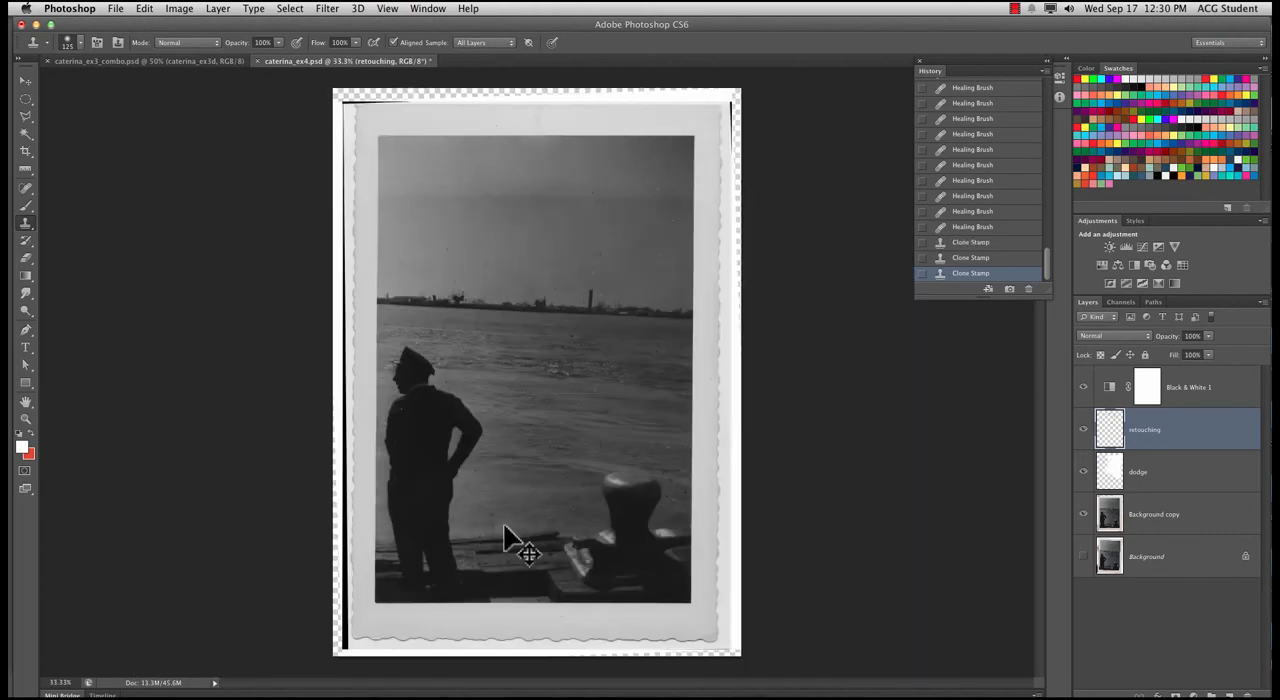
key(super+plus)
key(super+plus)
key(super+plus)
scroll(502, 232, up, 5)
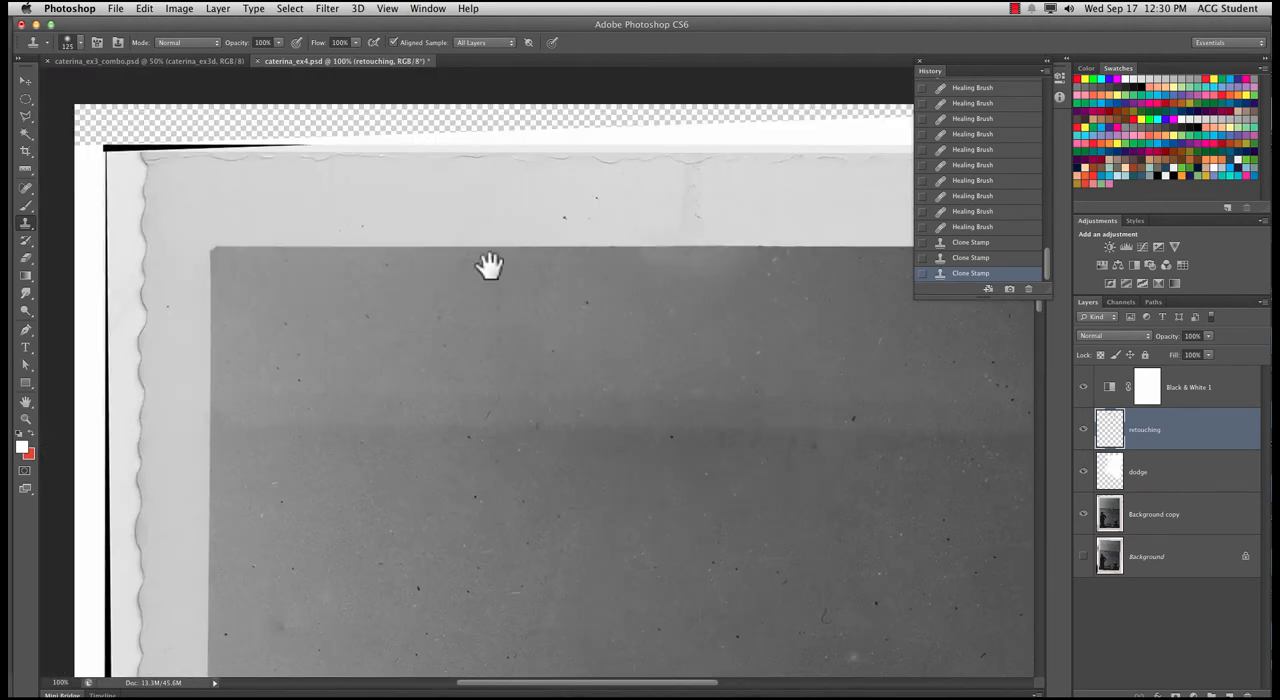
drag(614, 317, 491, 391)
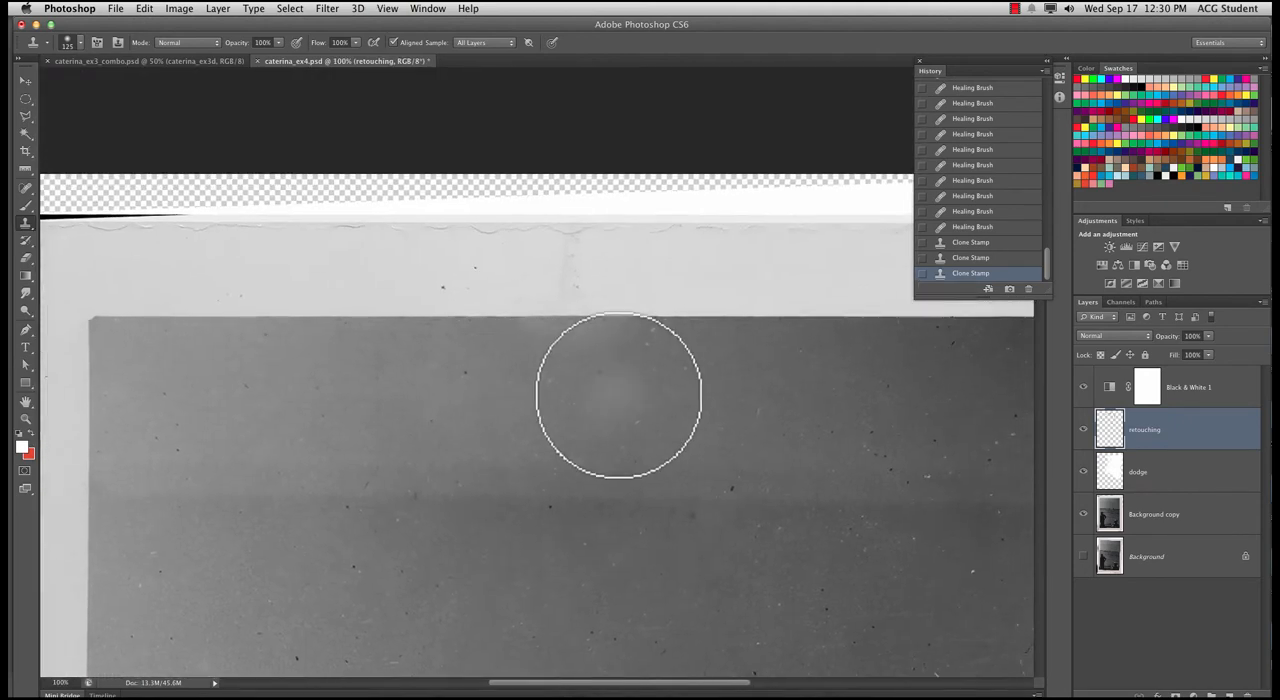
Reduce the clone brush to 35 px and clone a straight, clean boundary between border and photo below the vertical crease
key(super+plus)
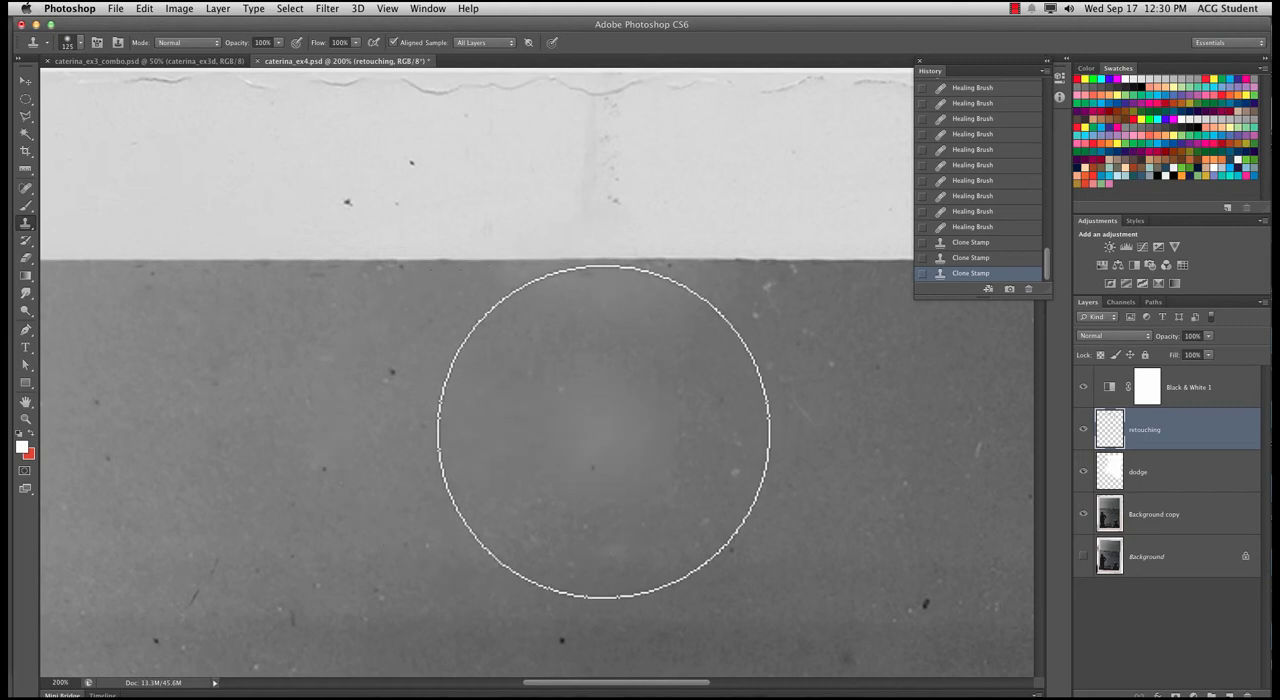
key(bracketleft)
key(bracketleft)
key(bracketleft)
key(bracketleft)
key(bracketleft)
key(bracketleft)
key(bracketleft)
key(bracketleft)
key(bracketleft)
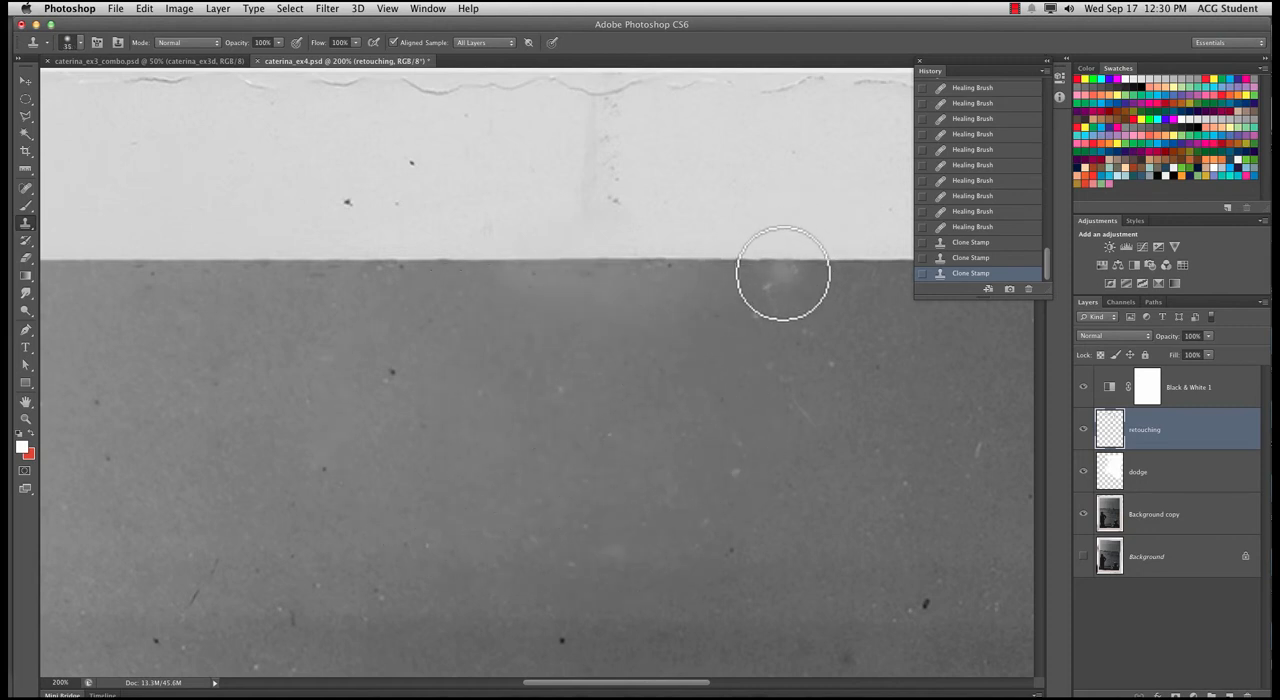
alt+click(724, 263)
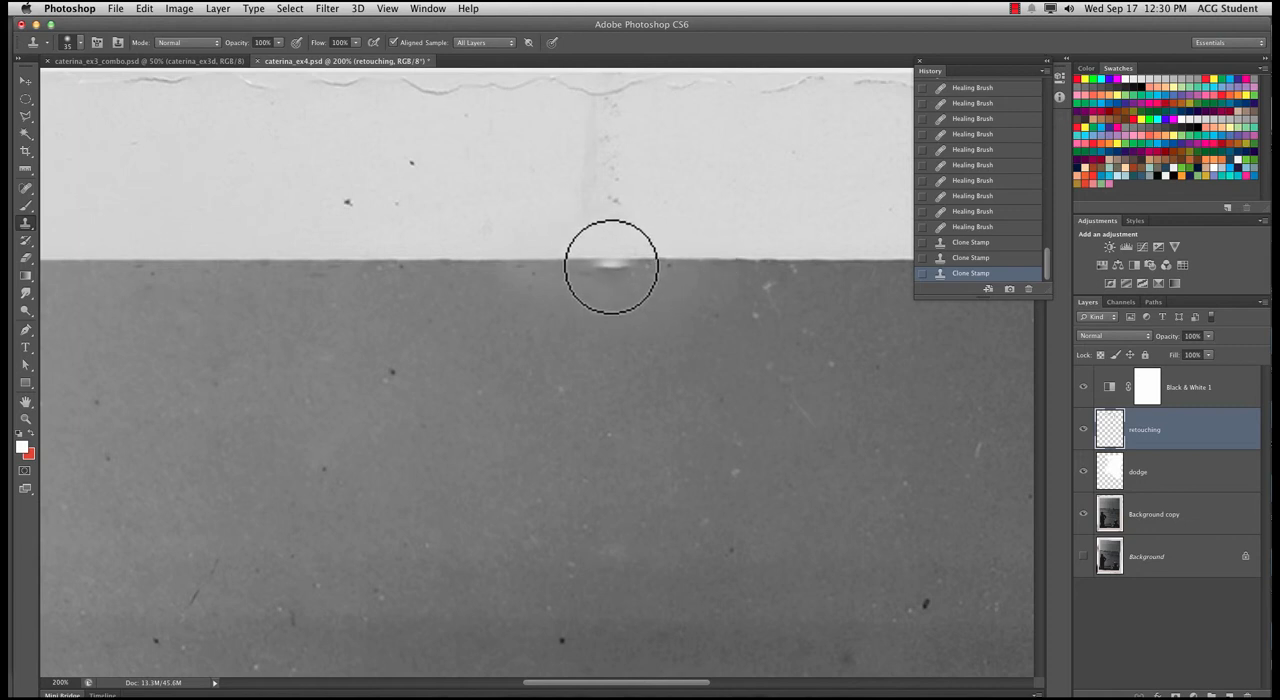
click(612, 260)
click(576, 263)
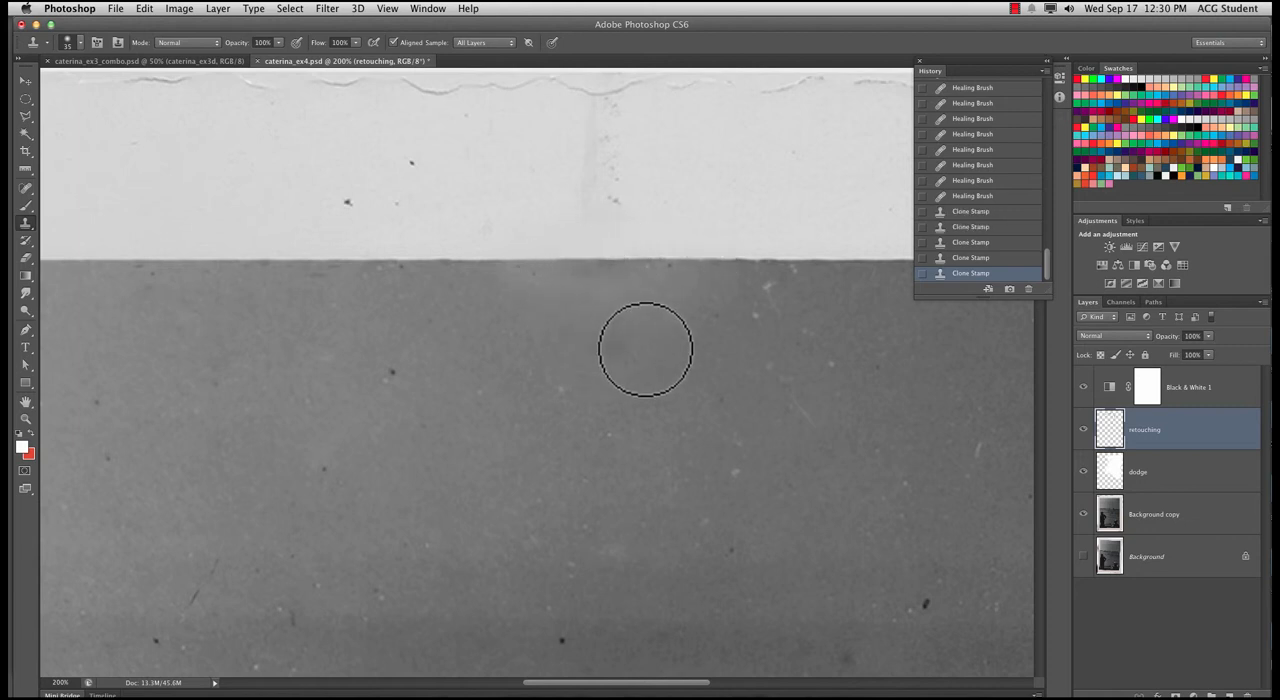
Clone nearby sky tone over the uneven light patch just beneath the photo's upper edge
alt+click(429, 347)
click(568, 311)
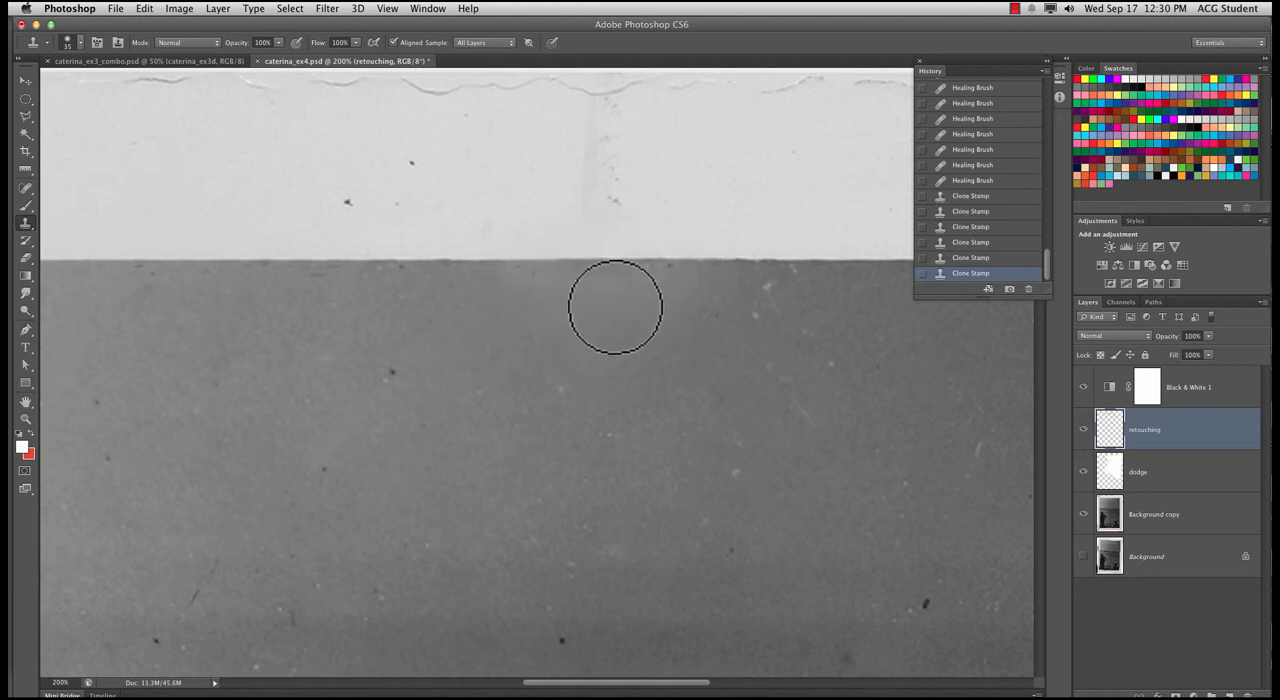
click(615, 307)
click(664, 309)
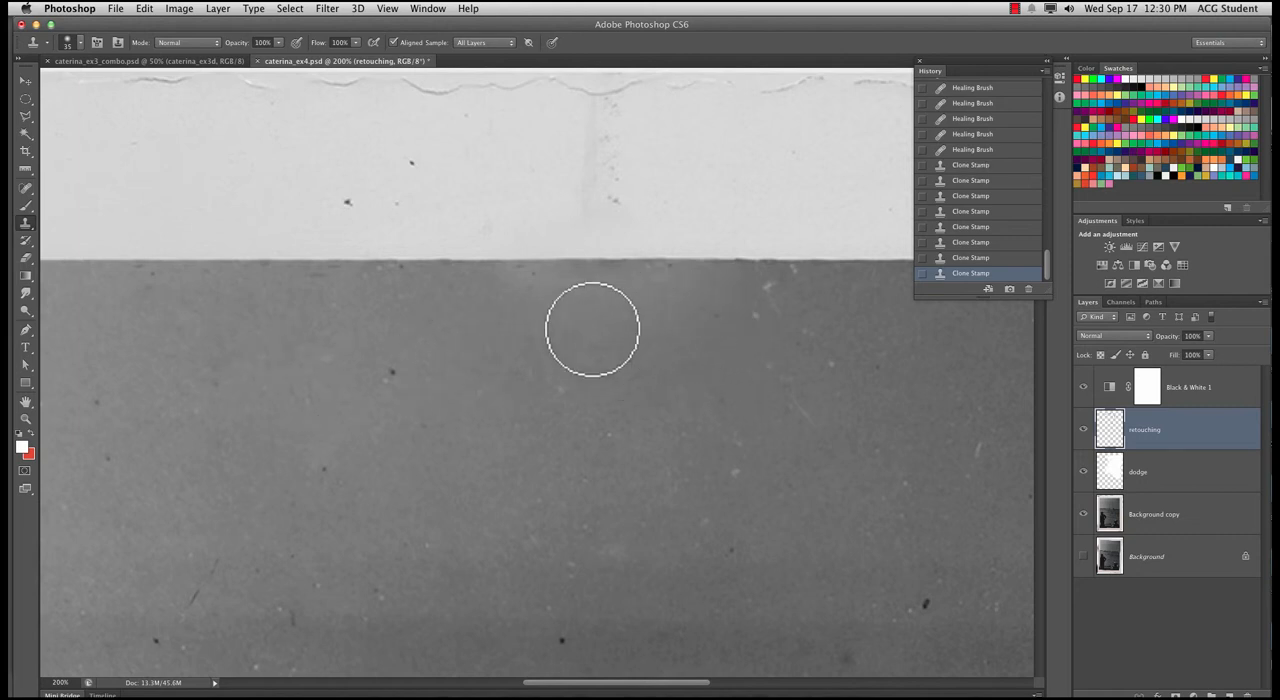
alt+click(420, 319)
click(519, 308)
click(569, 306)
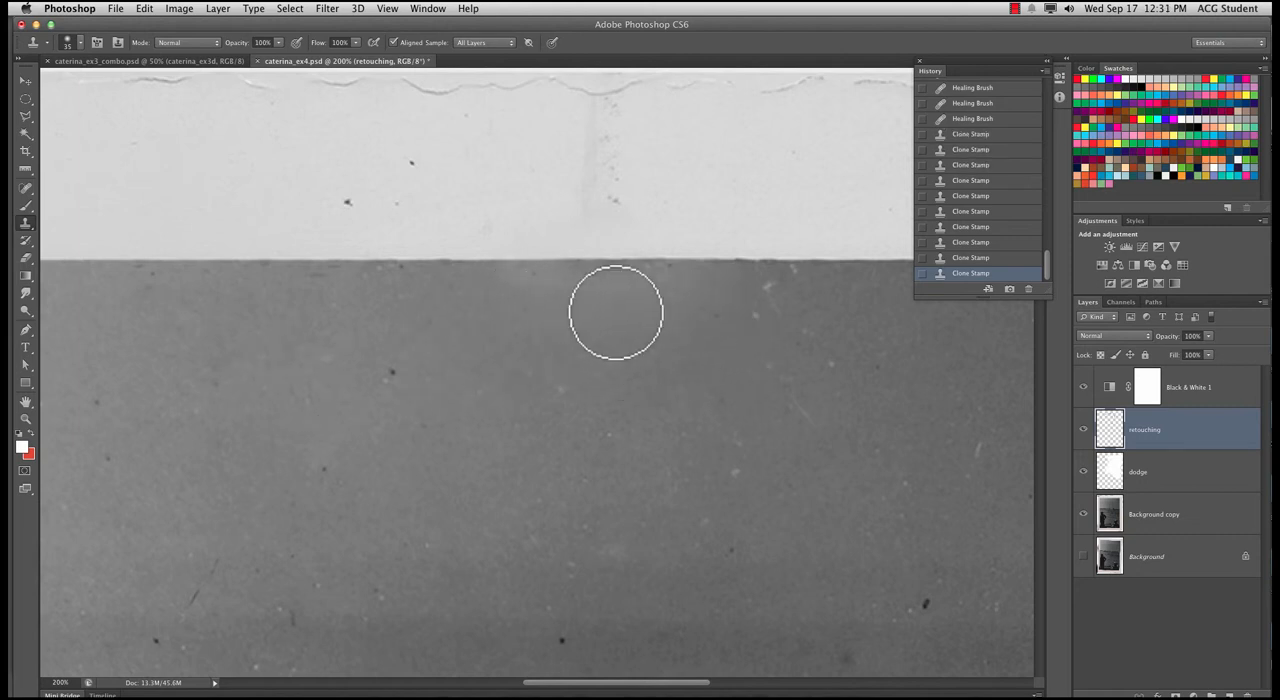
click(631, 313)
click(702, 329)
alt+click(737, 335)
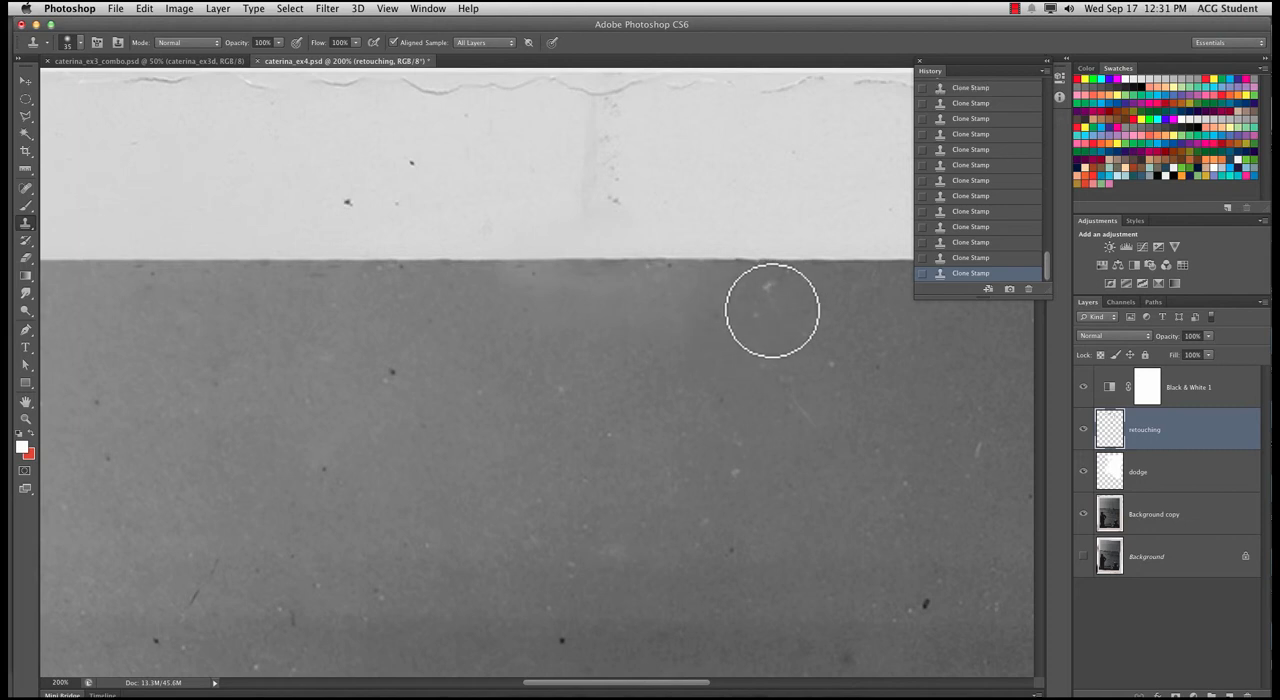
Clone clean sky over the white specks and the fine scratch beside the repaired patch
click(764, 289)
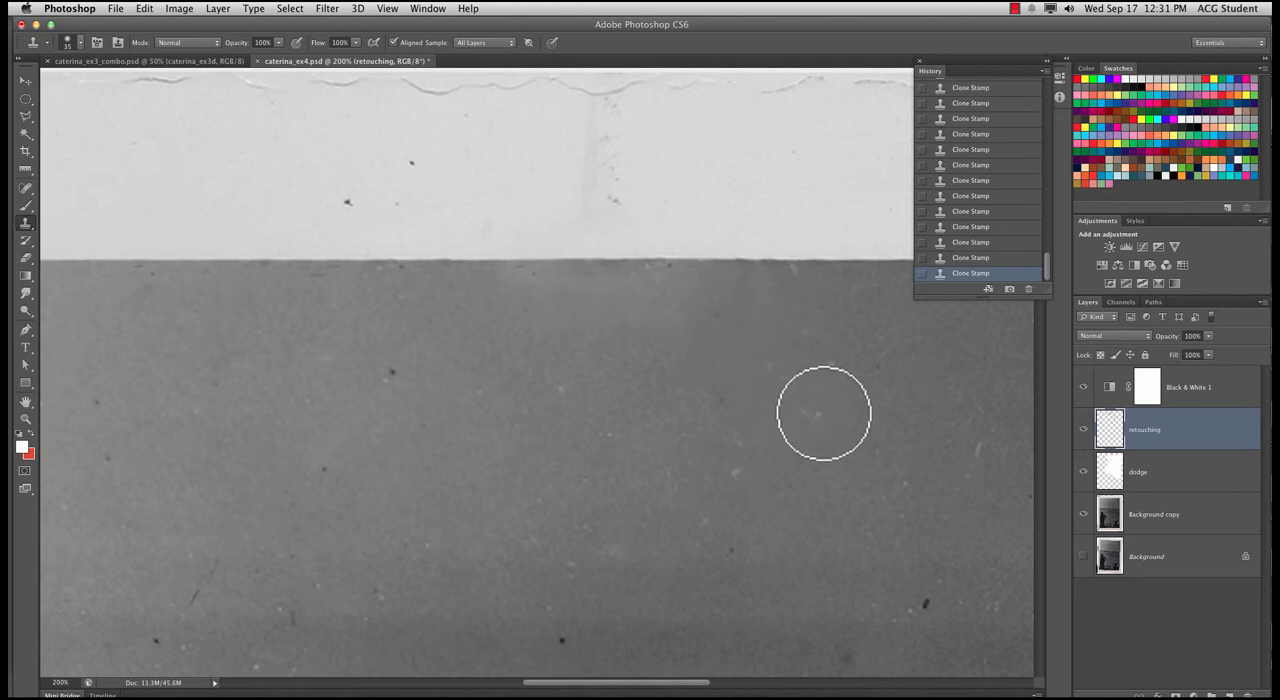
alt+click(702, 399)
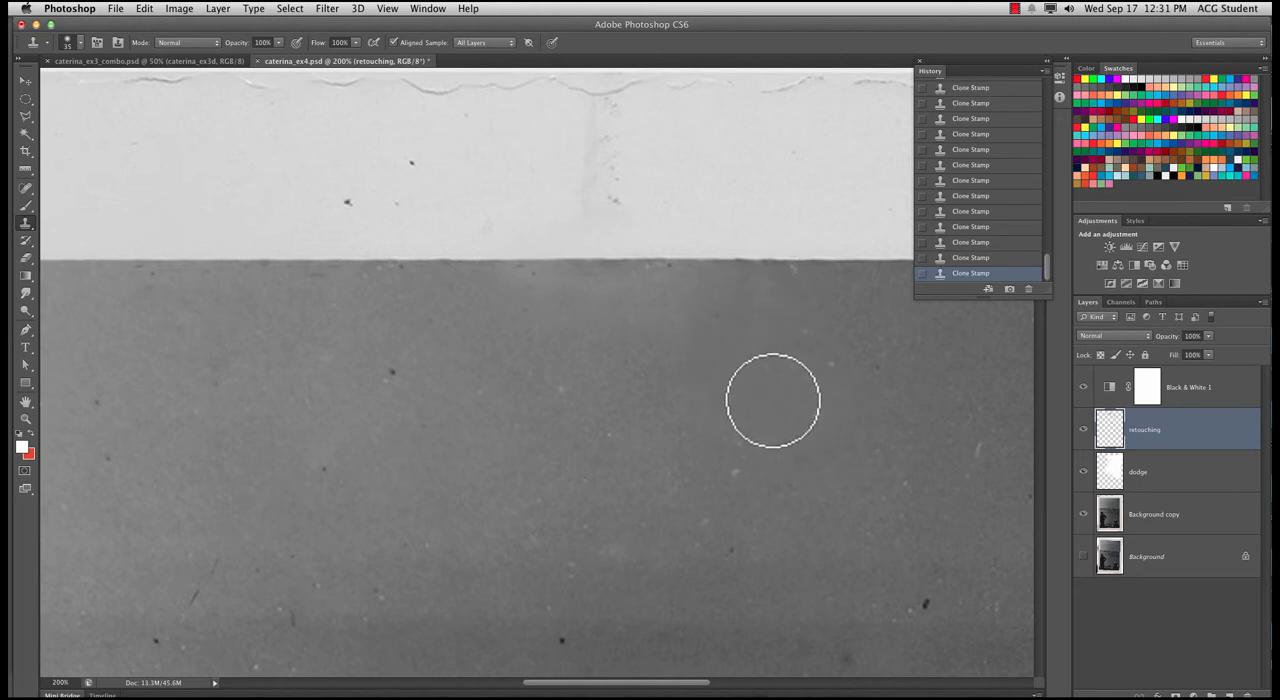
click(827, 411)
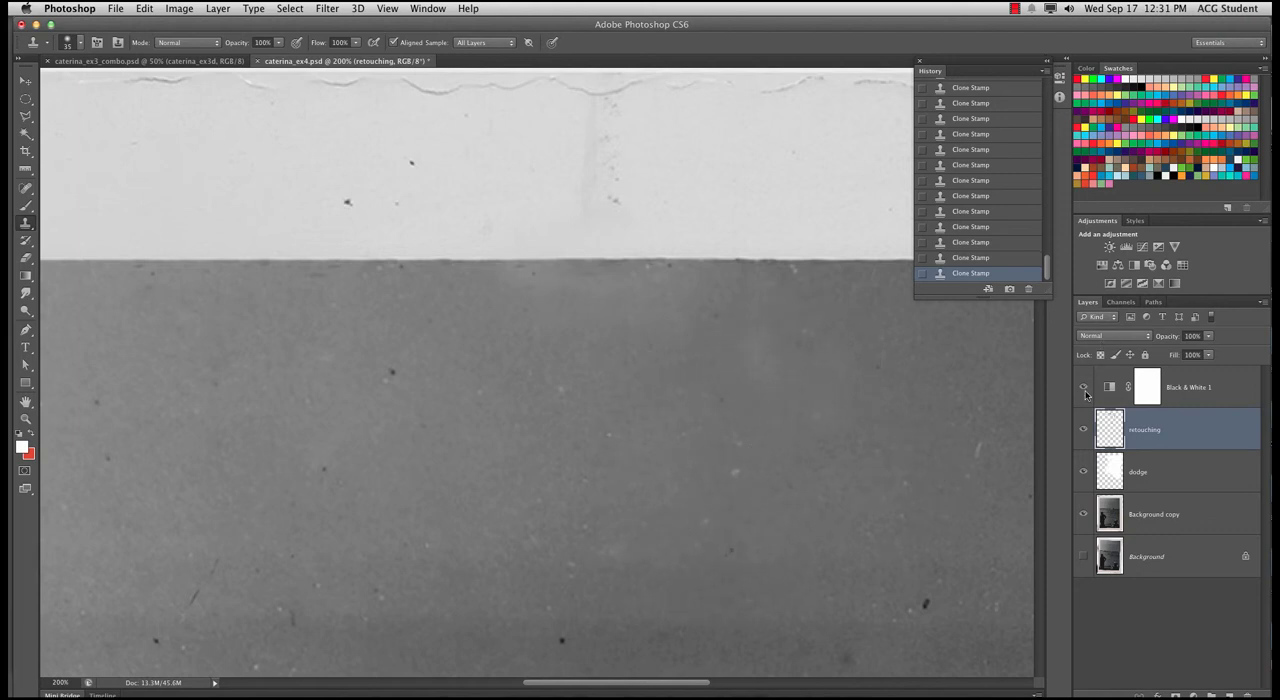
Hide and reshow the retouching layer to compare the photo before and after the repairs
click(1084, 430)
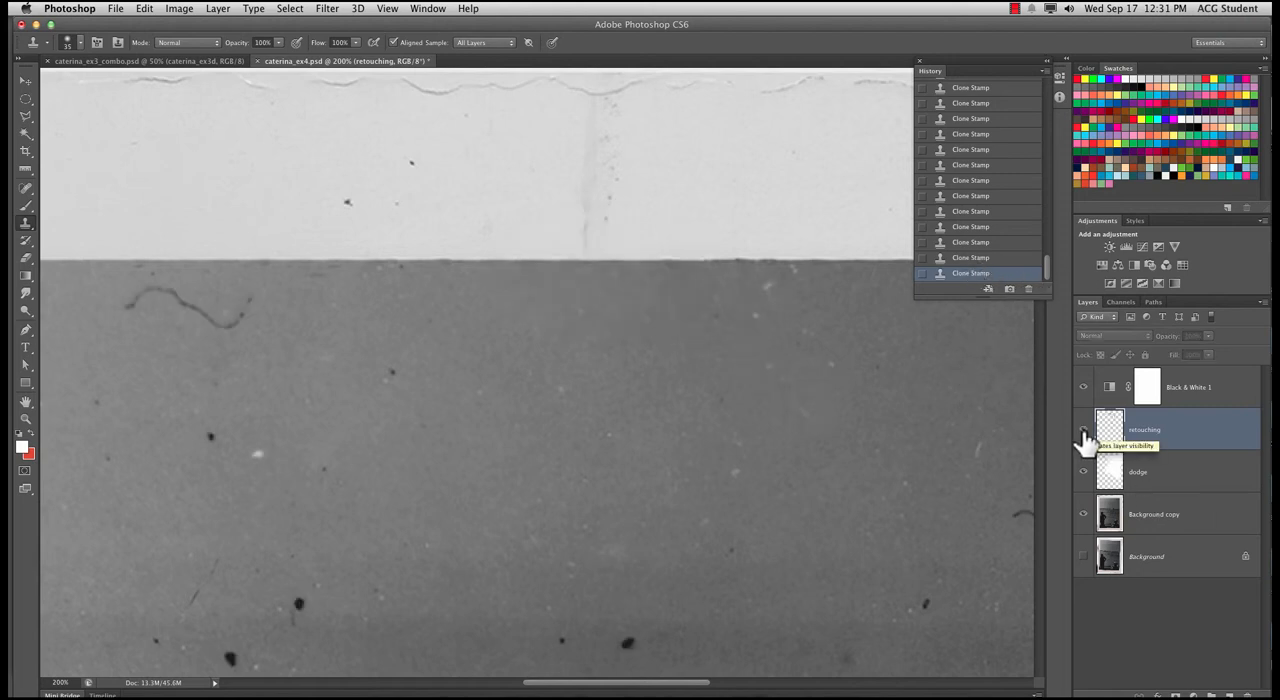
click(1084, 432)
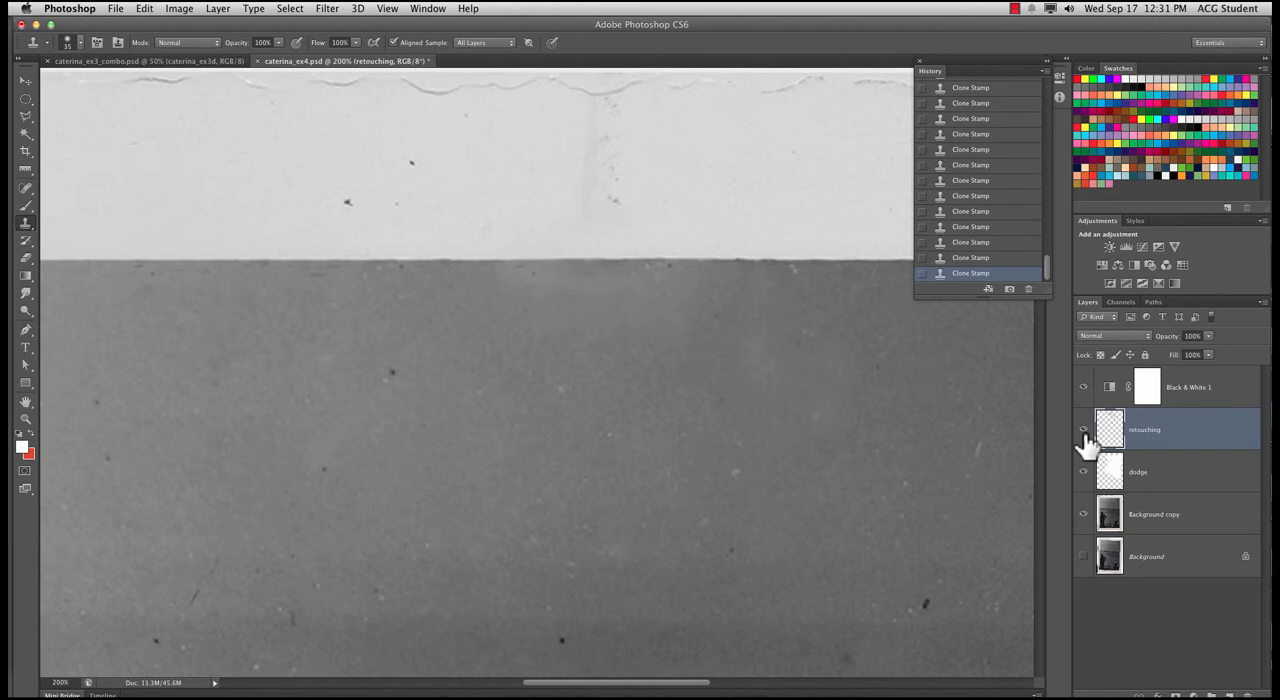
Compare the upper sky and border with and without the retouching layer
click(1084, 430)
click(1084, 430)
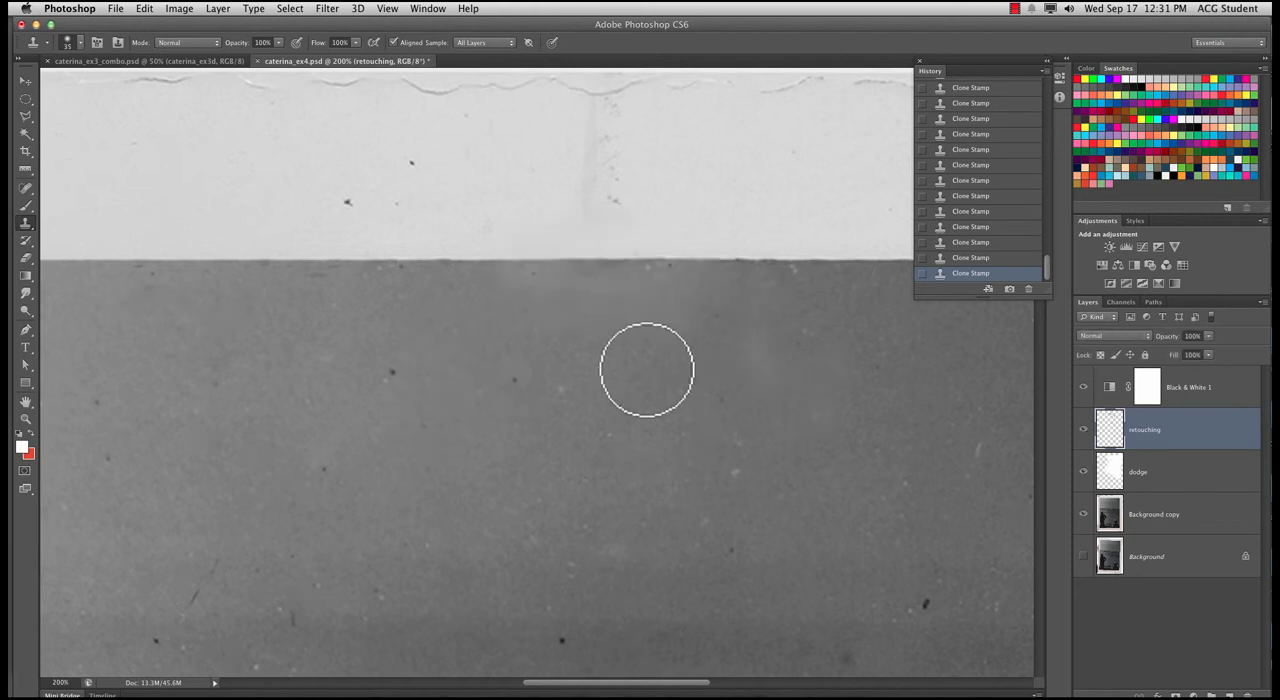
key(super+minus)
key(super+minus)
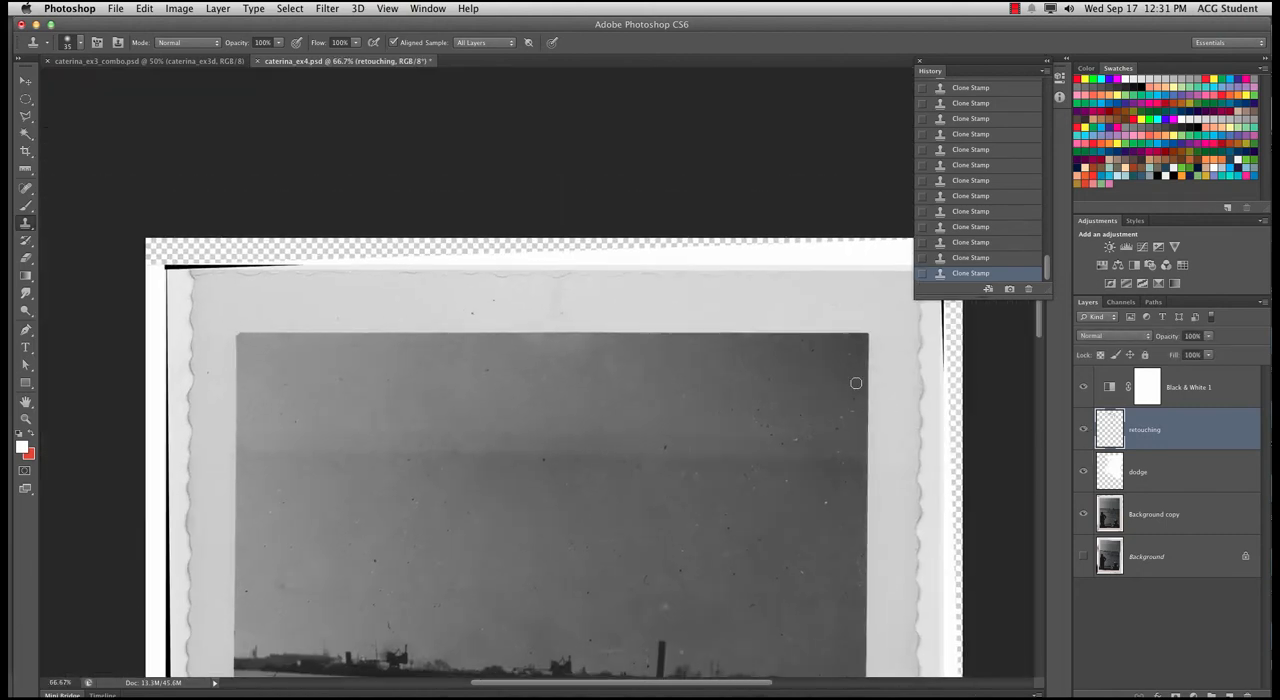
key(super+equal)
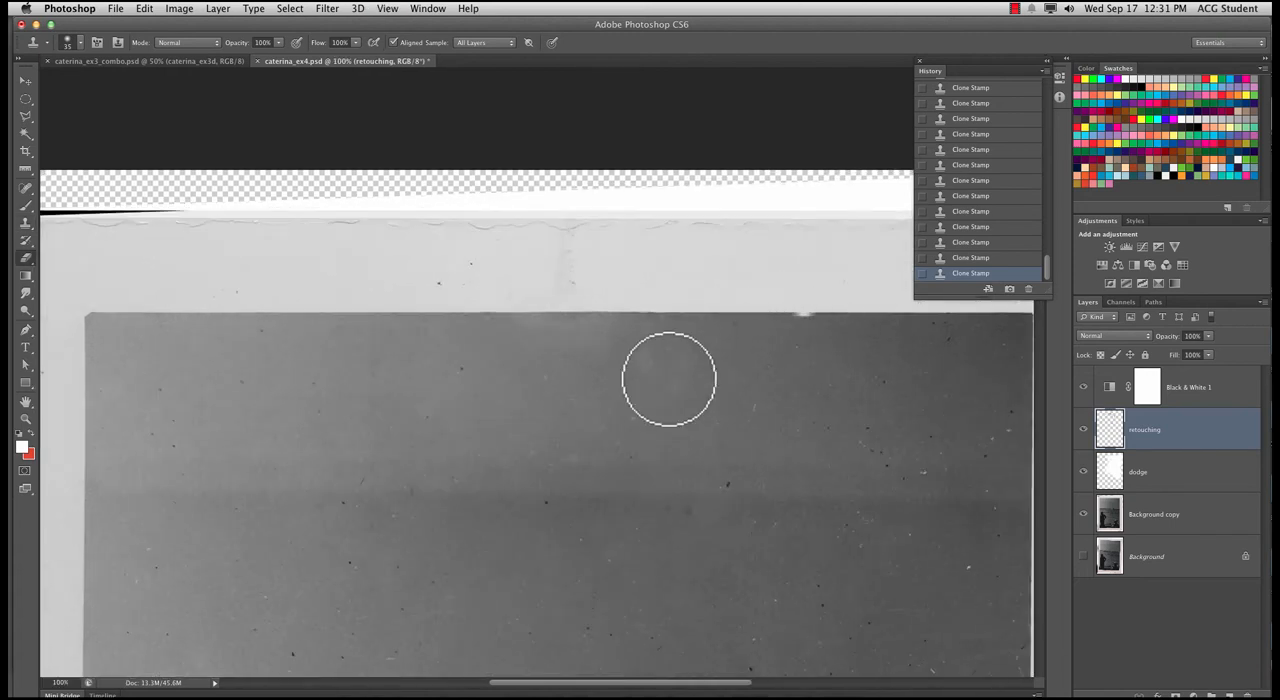
Hide the dodge and Background copy layers to isolate the retouching layer, erase the cloned patches around the photo's upper edge, and reshow the hidden layers
key(e)
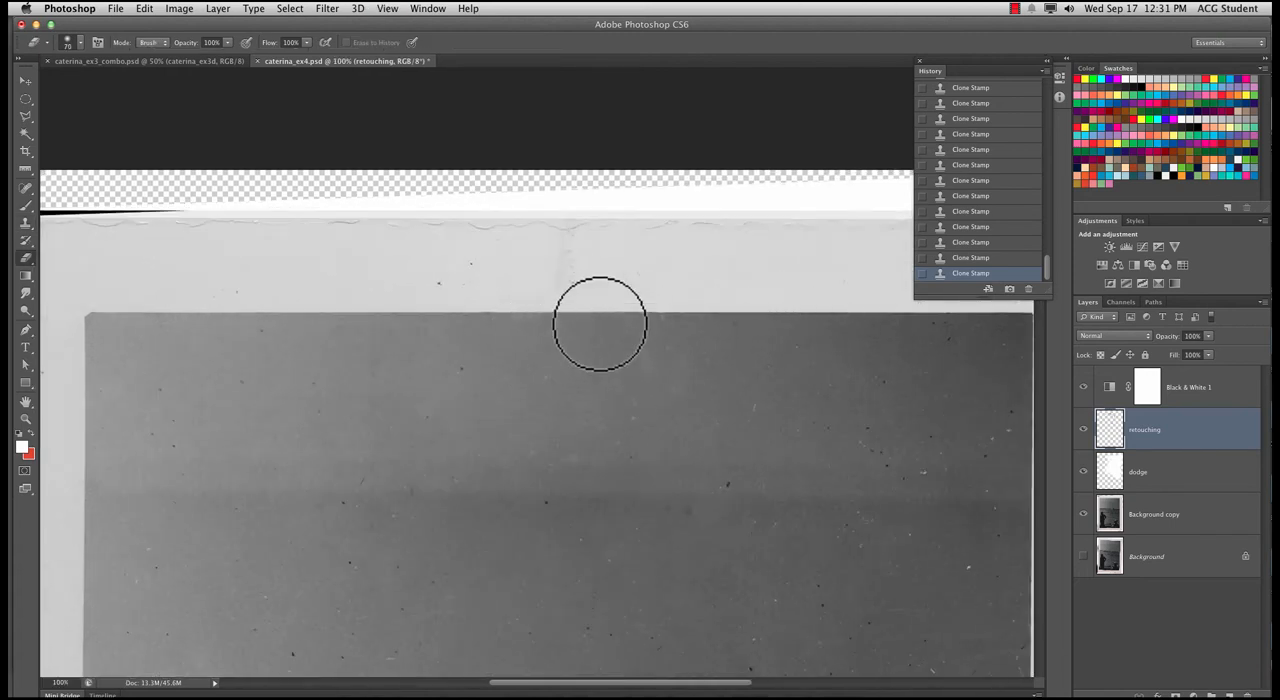
mouse_move(691, 366)
mouse_down()
mouse_move(776, 349)
mouse_move(693, 371)
mouse_up()
click(1083, 472)
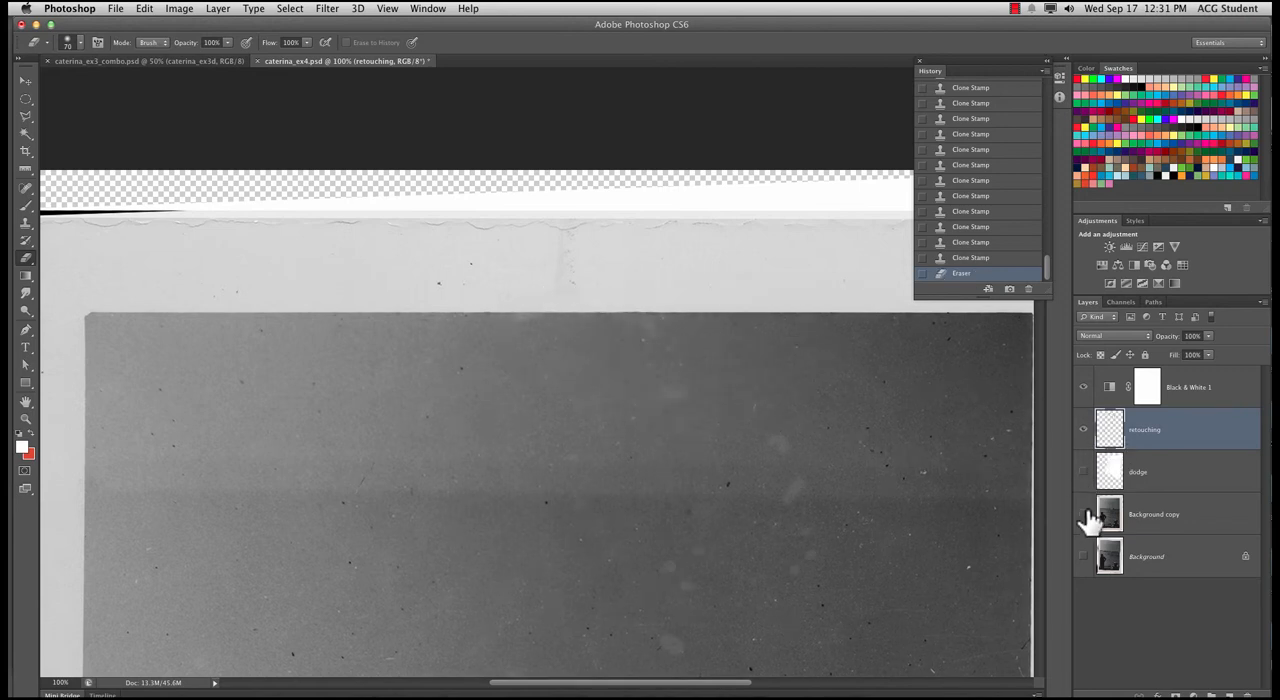
click(1083, 514)
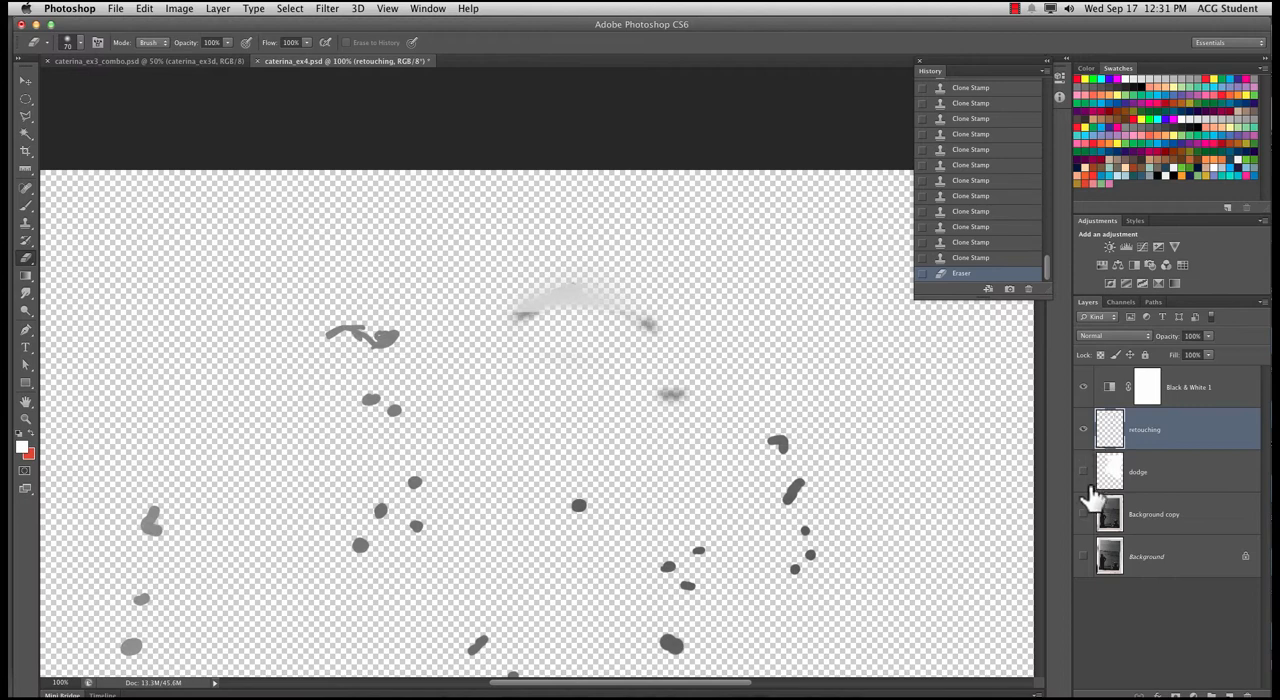
mouse_move(671, 337)
mouse_down()
mouse_move(583, 298)
mouse_move(540, 297)
mouse_move(668, 323)
mouse_move(645, 352)
mouse_move(656, 392)
mouse_move(702, 385)
mouse_up()
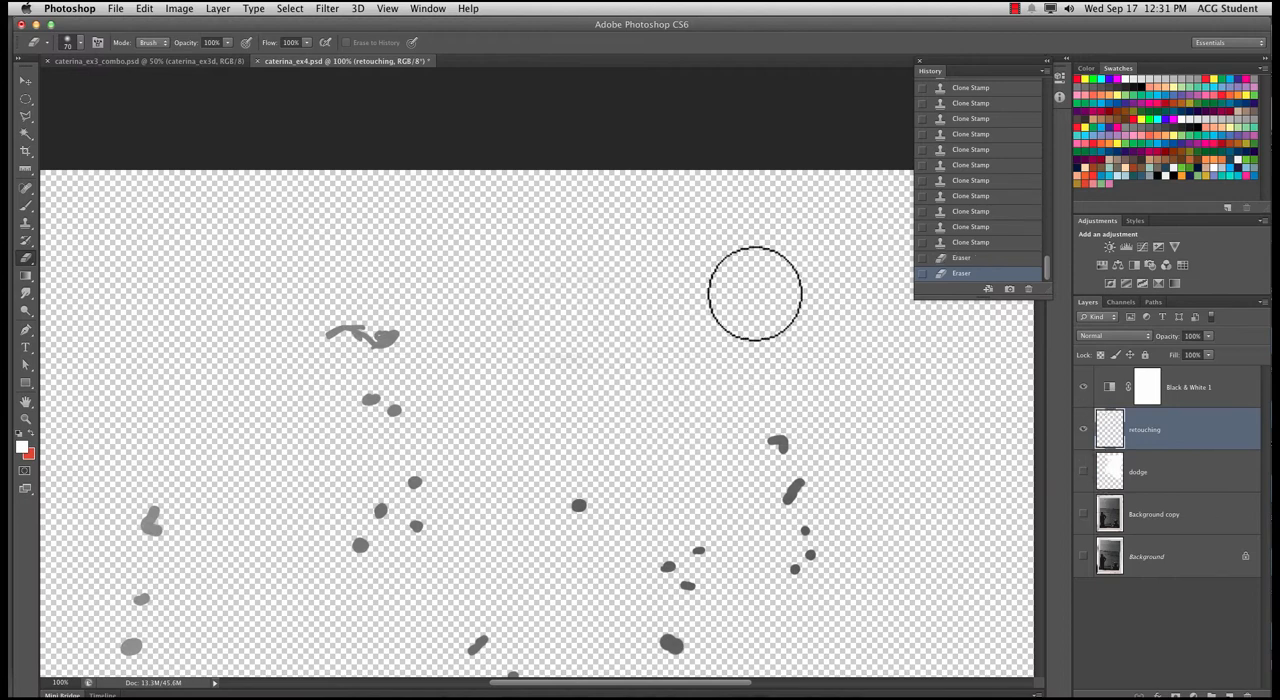
click(1083, 514)
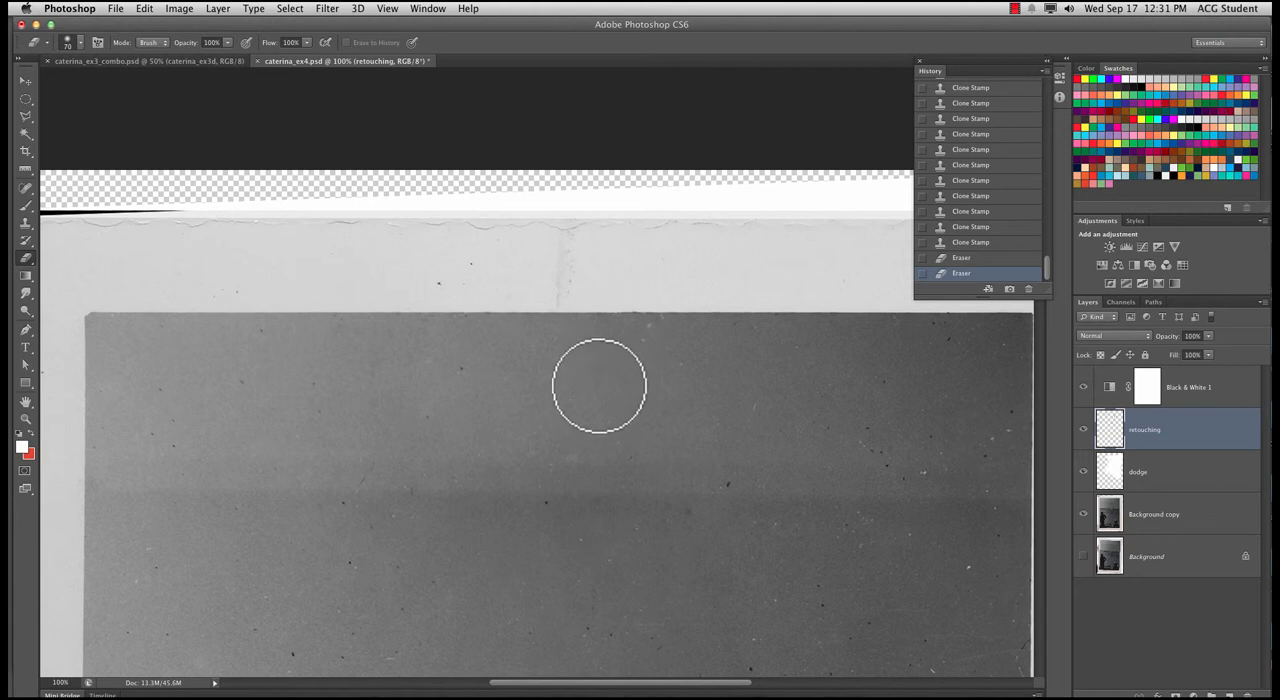
Enlarge the clone brush to 60 px and clone clean stretches of the photo's upper edge over the damaged boundary below the vertical crease
key(s)
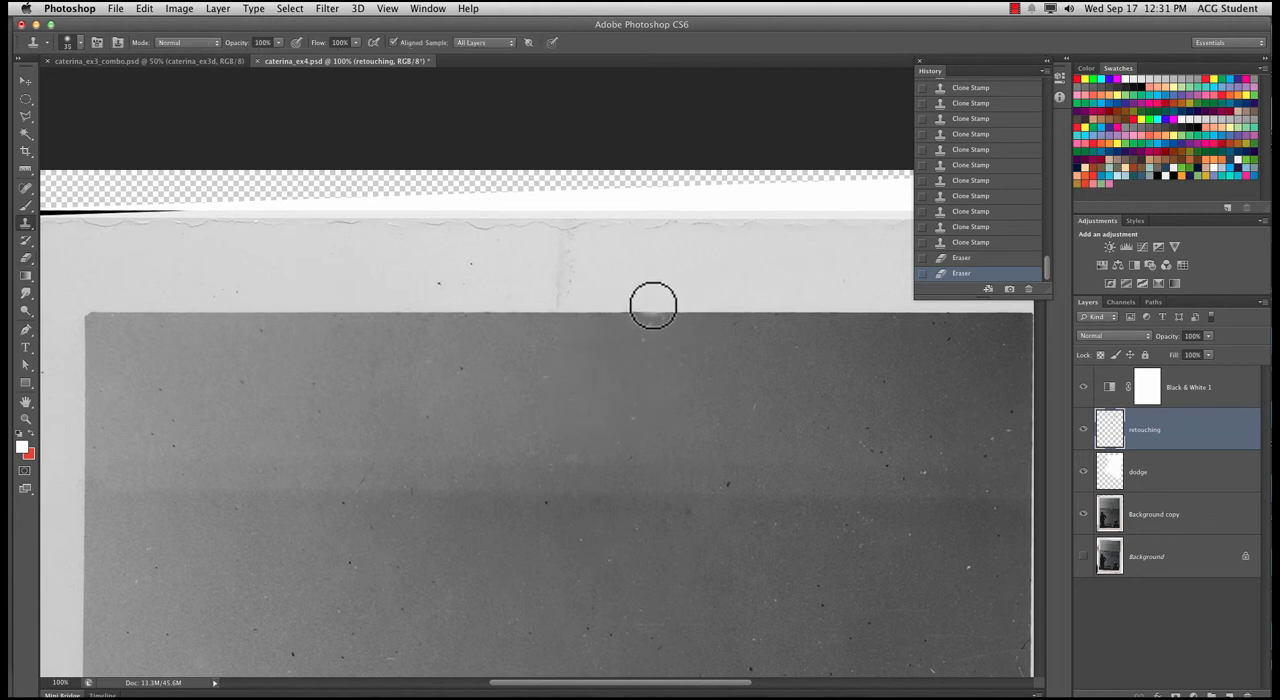
key(bracketright)
key(bracketright)
key(bracketright)
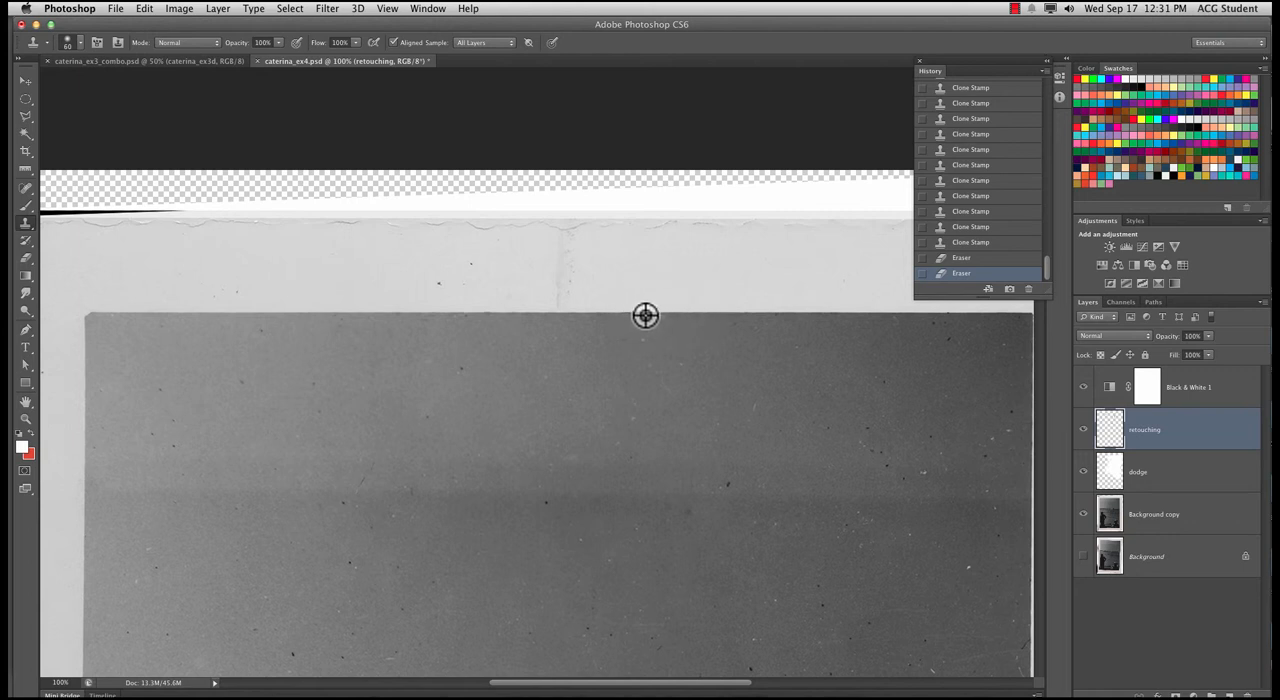
alt+click(659, 312)
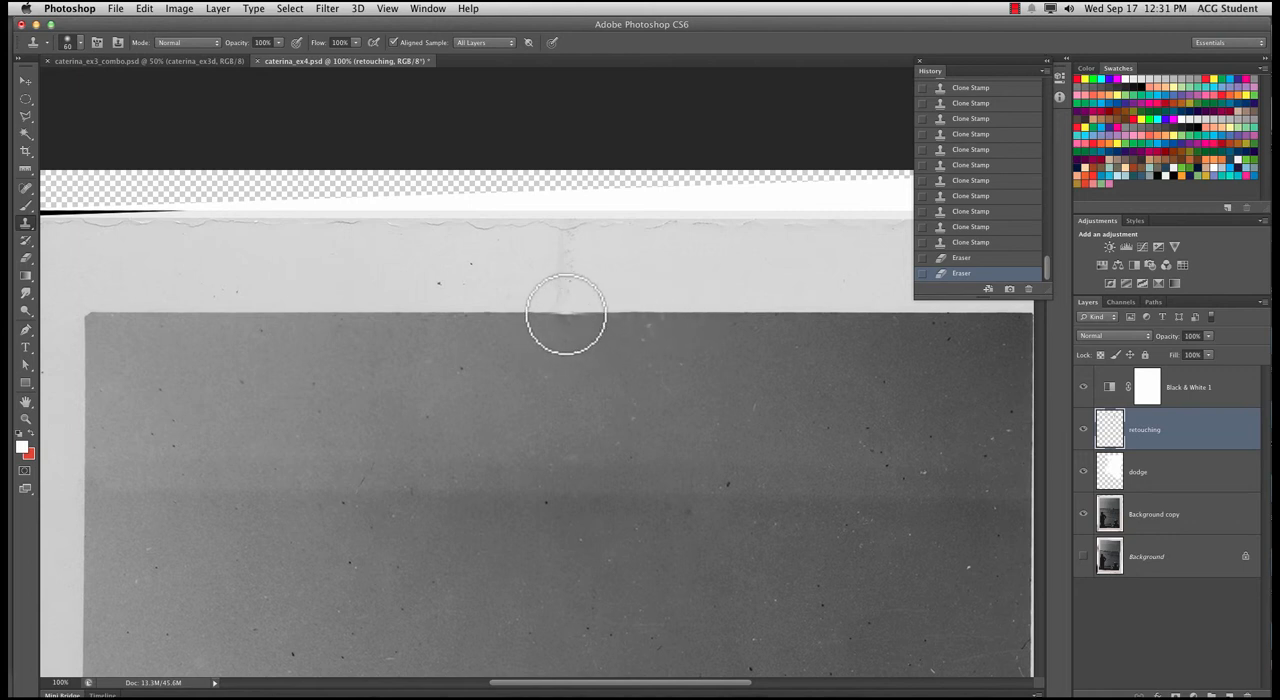
click(564, 311)
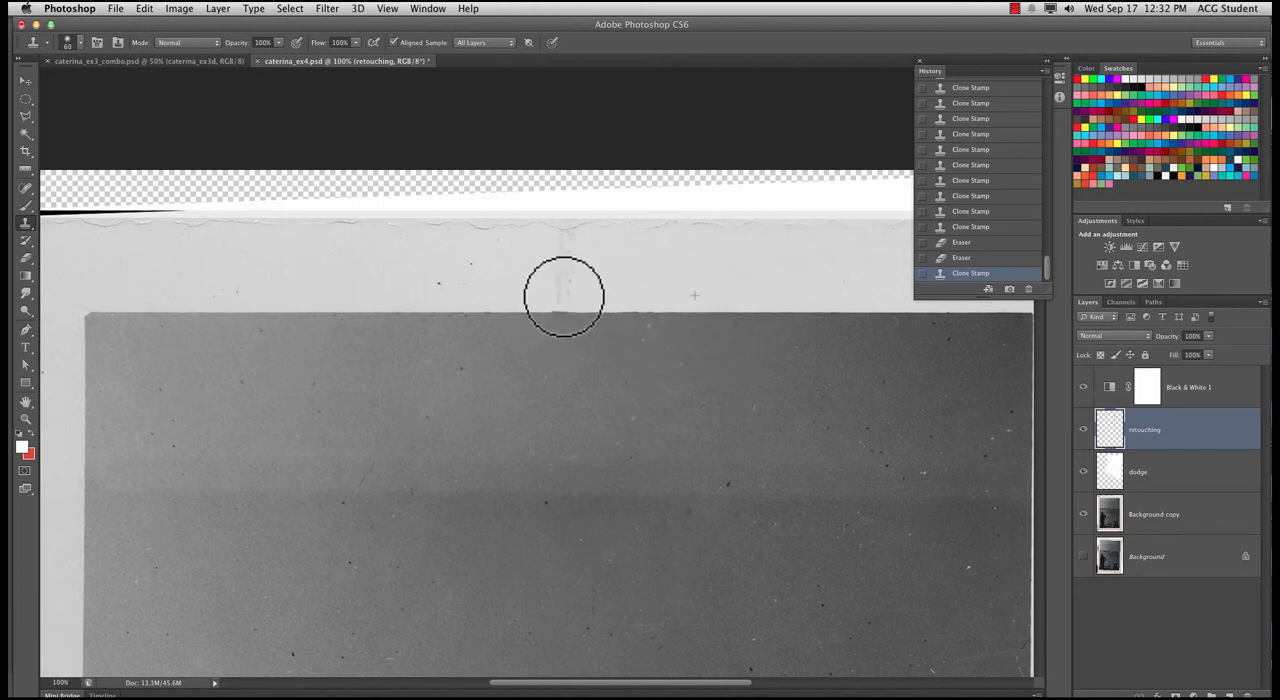
mouse_move(564, 296)
mouse_down()
mouse_move(583, 294)
mouse_move(570, 295)
mouse_up()
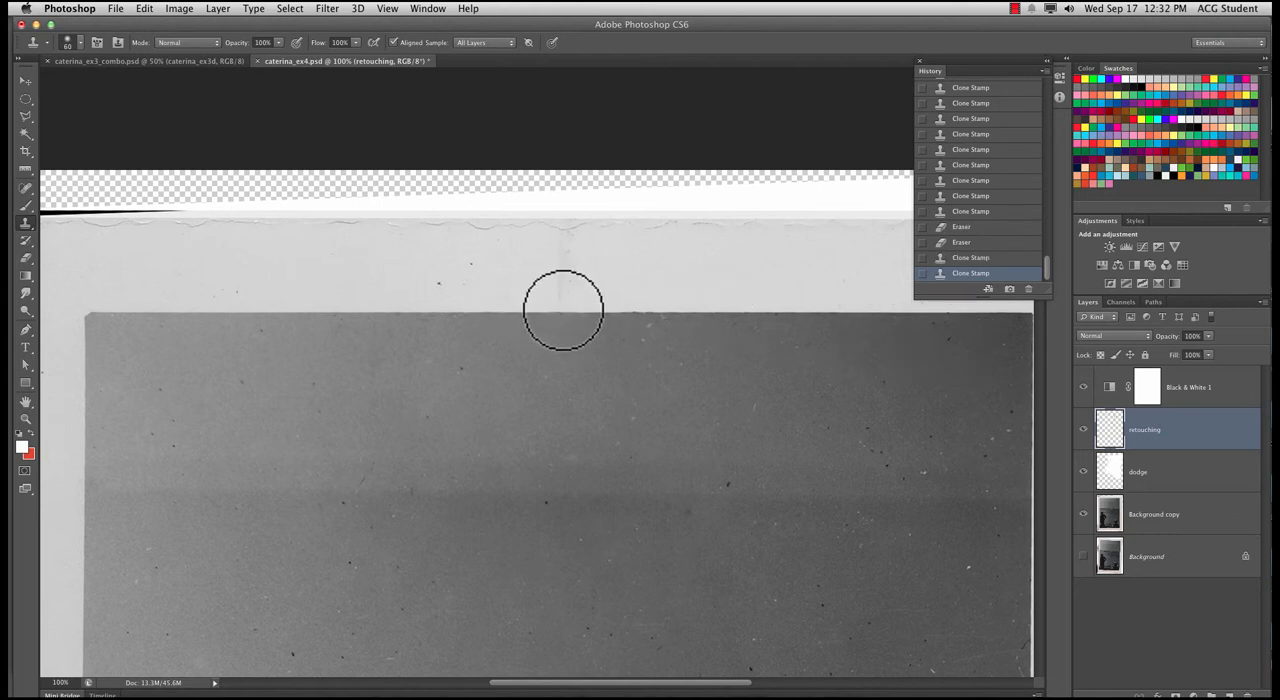
mouse_move(564, 311)
mouse_down()
mouse_move(543, 309)
mouse_move(521, 278)
mouse_up()
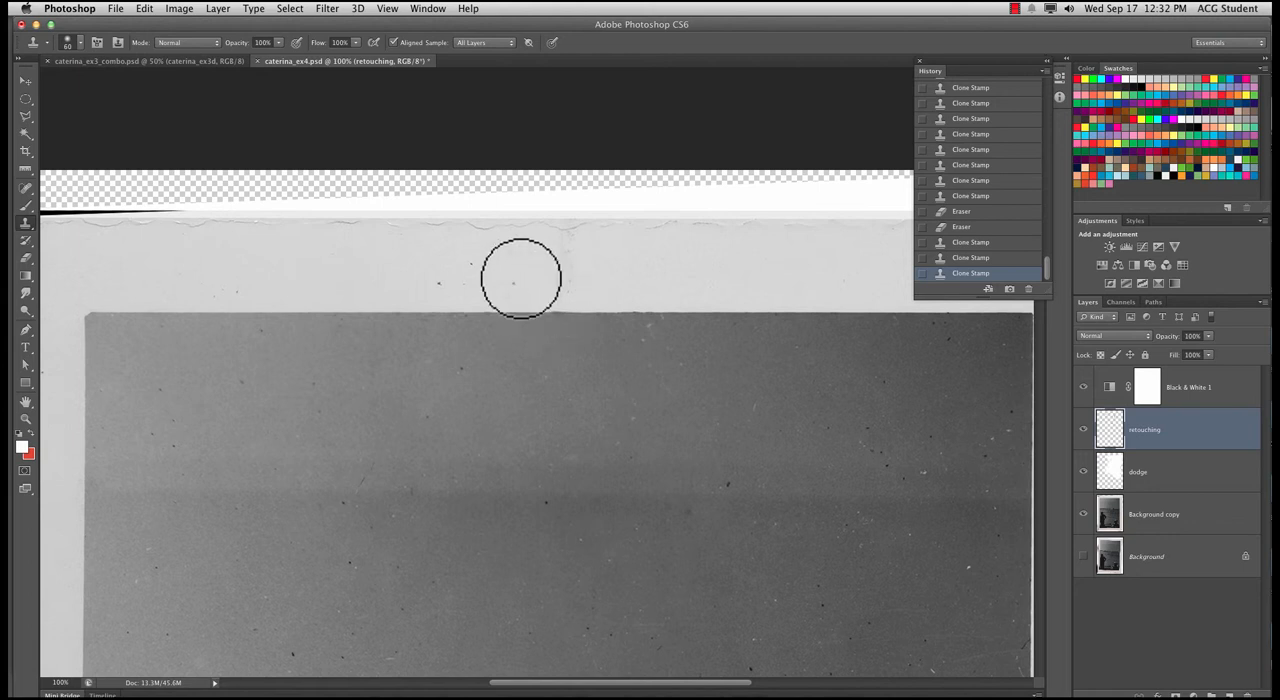
alt+click(458, 311)
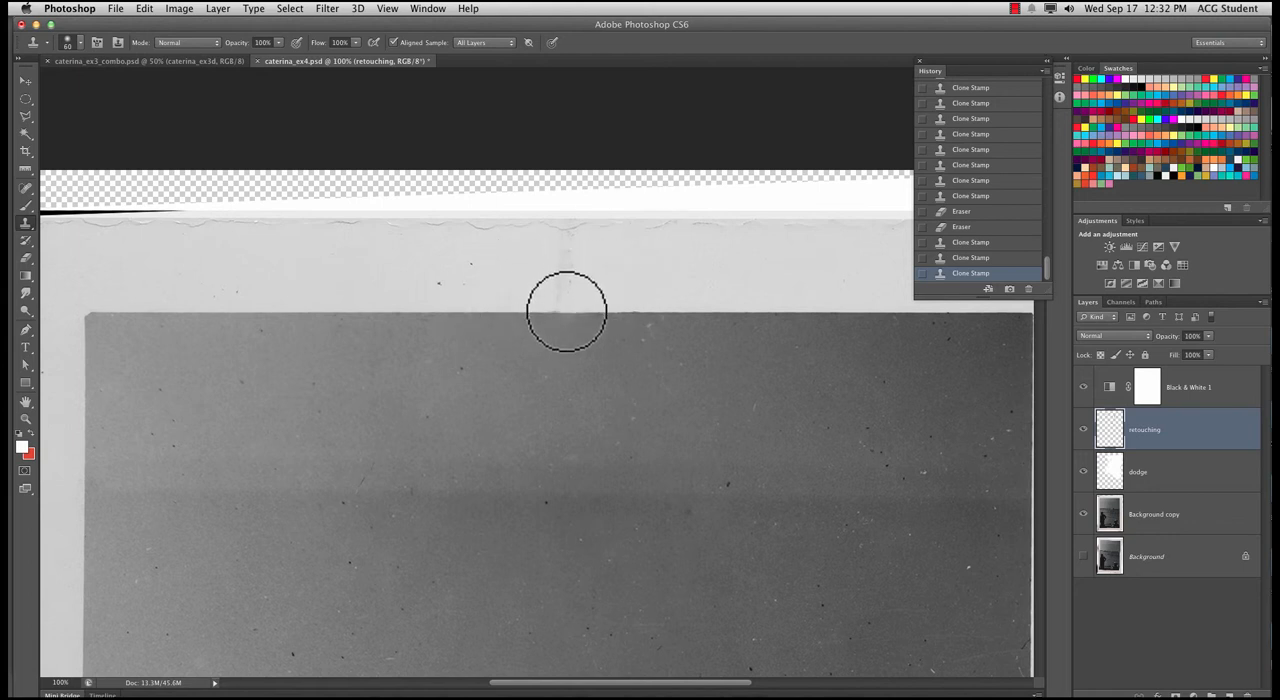
drag(566, 310, 583, 300)
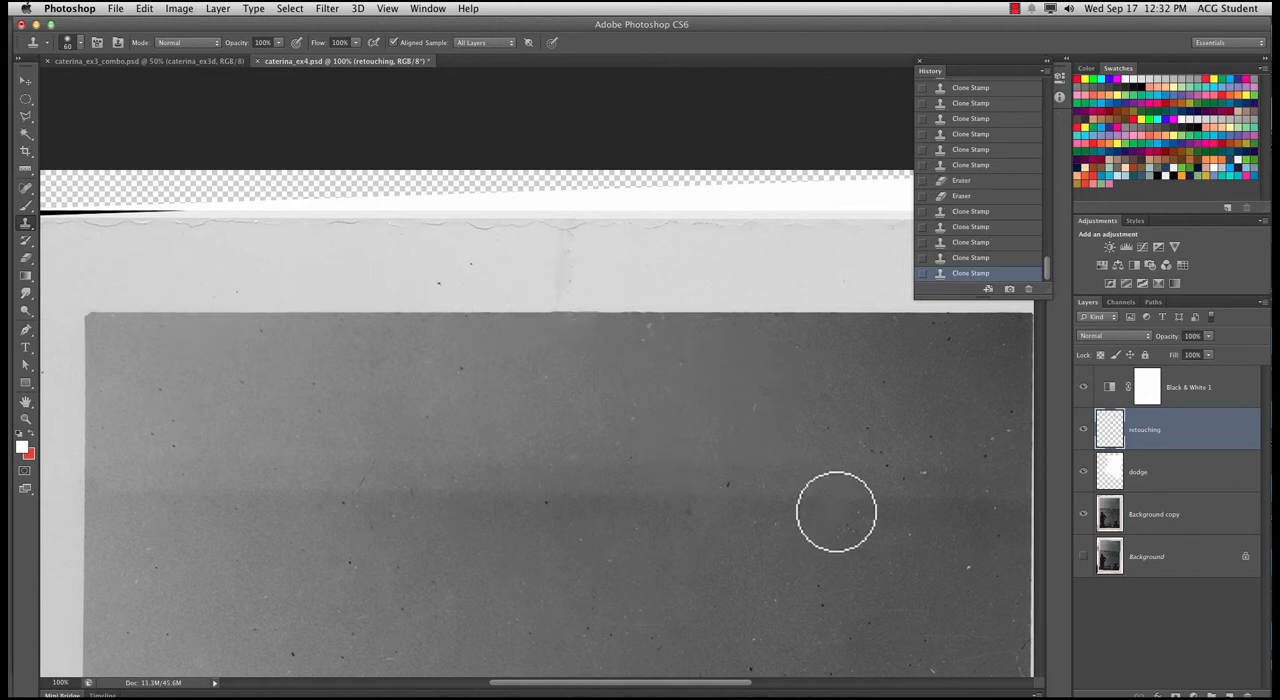
Spot-heal the photo's left edge and adjoining sky above the horizon with a 45 px content-aware brush, reverting the last stroke over the horizon
scroll(836, 512, down, 3)
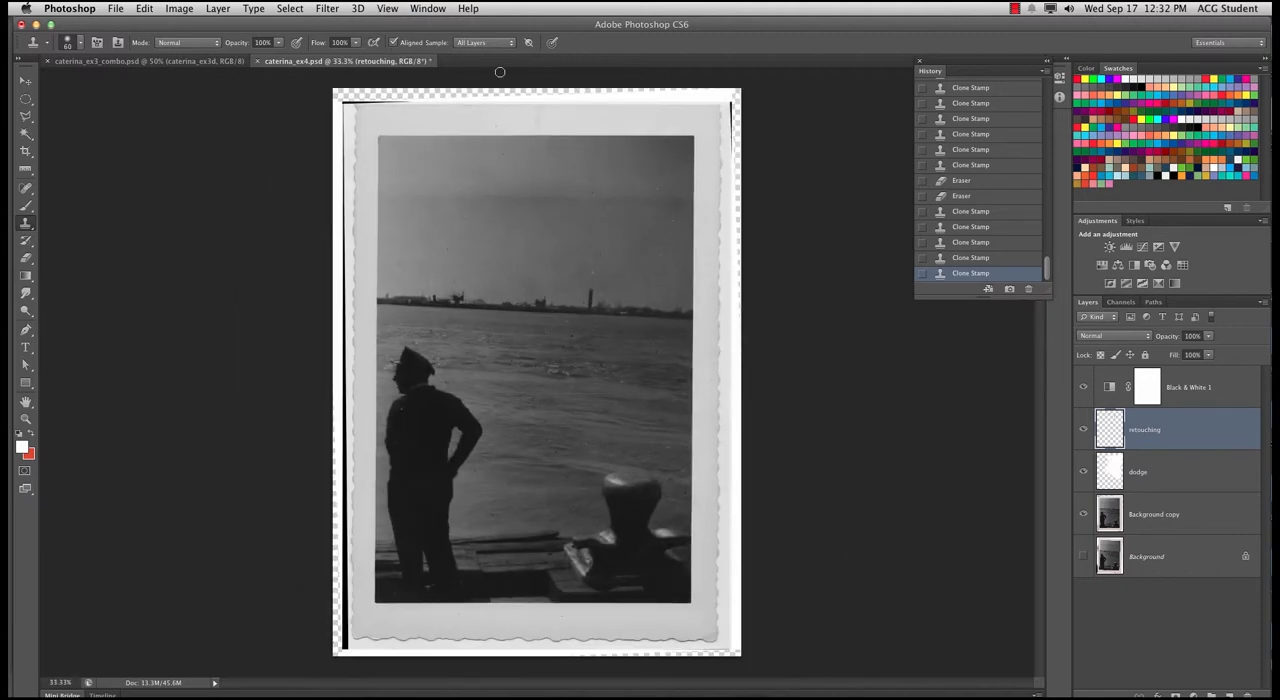
key(super+equal)
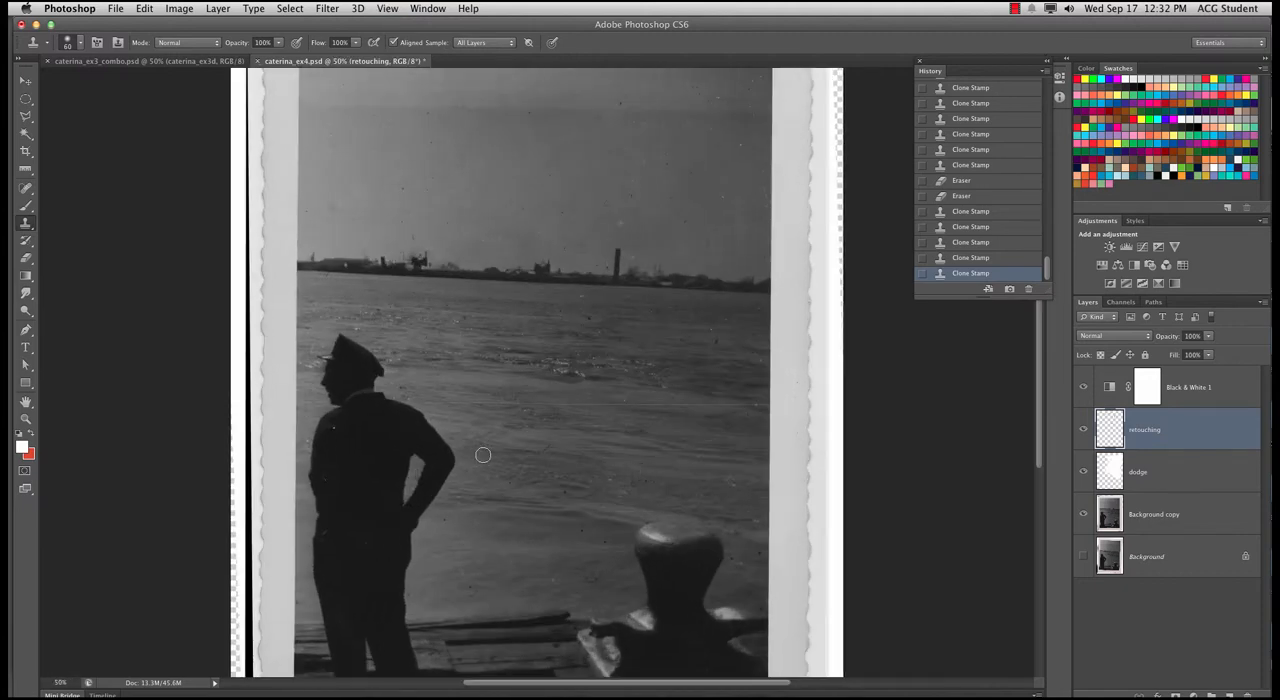
key(super+equal)
drag(261, 378, 341, 447)
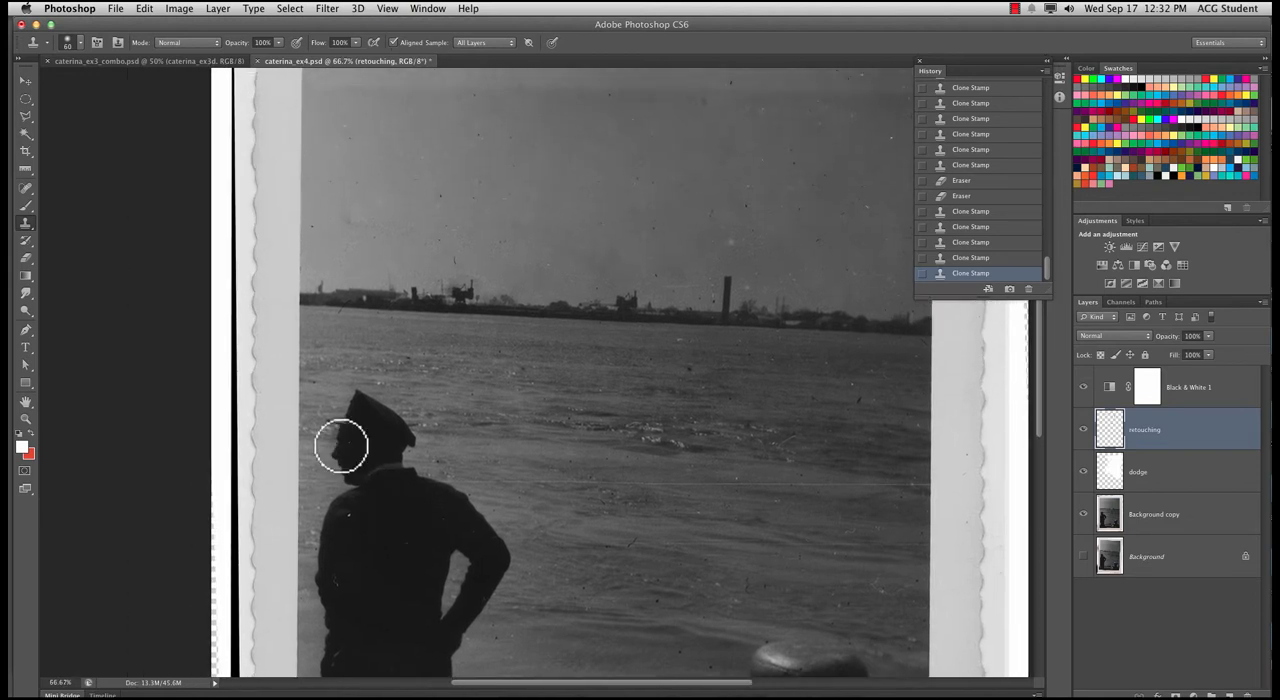
click(20, 190)
mouse_move(306, 194)
mouse_down()
mouse_move(289, 200)
mouse_move(300, 218)
mouse_up()
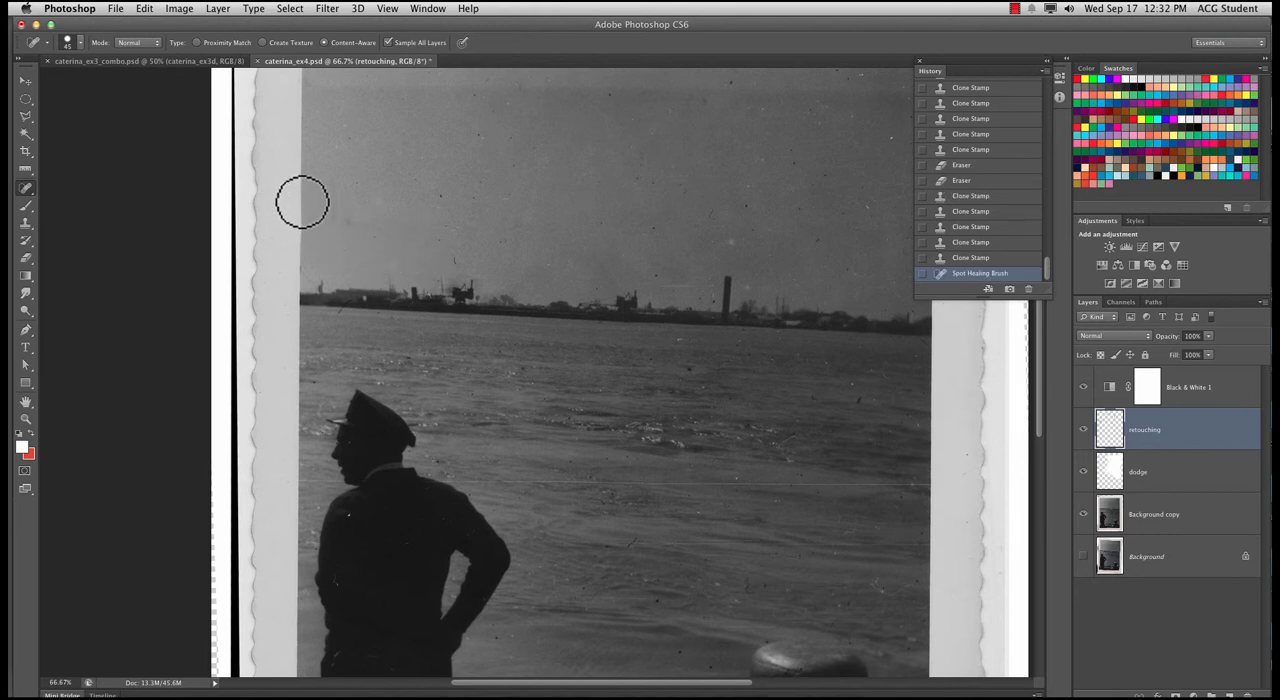
mouse_move(292, 155)
mouse_down()
mouse_move(289, 207)
mouse_move(322, 200)
mouse_move(309, 227)
mouse_move(275, 239)
mouse_move(335, 245)
mouse_up()
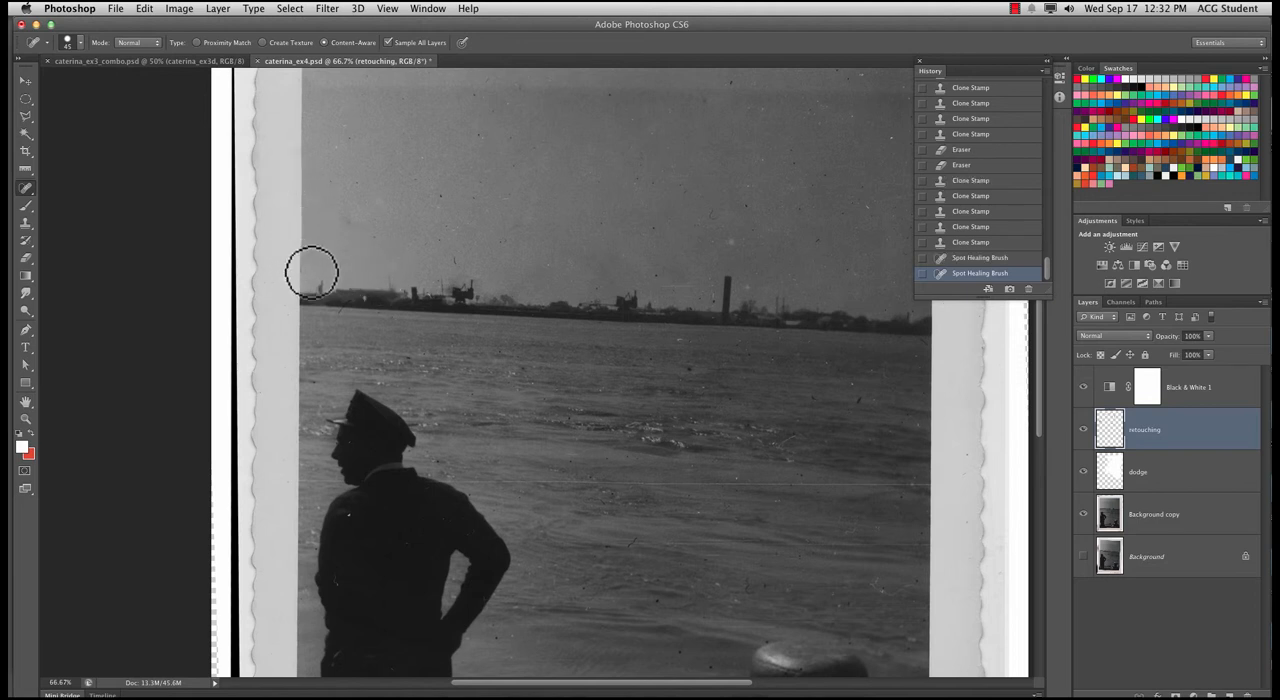
drag(328, 272, 268, 352)
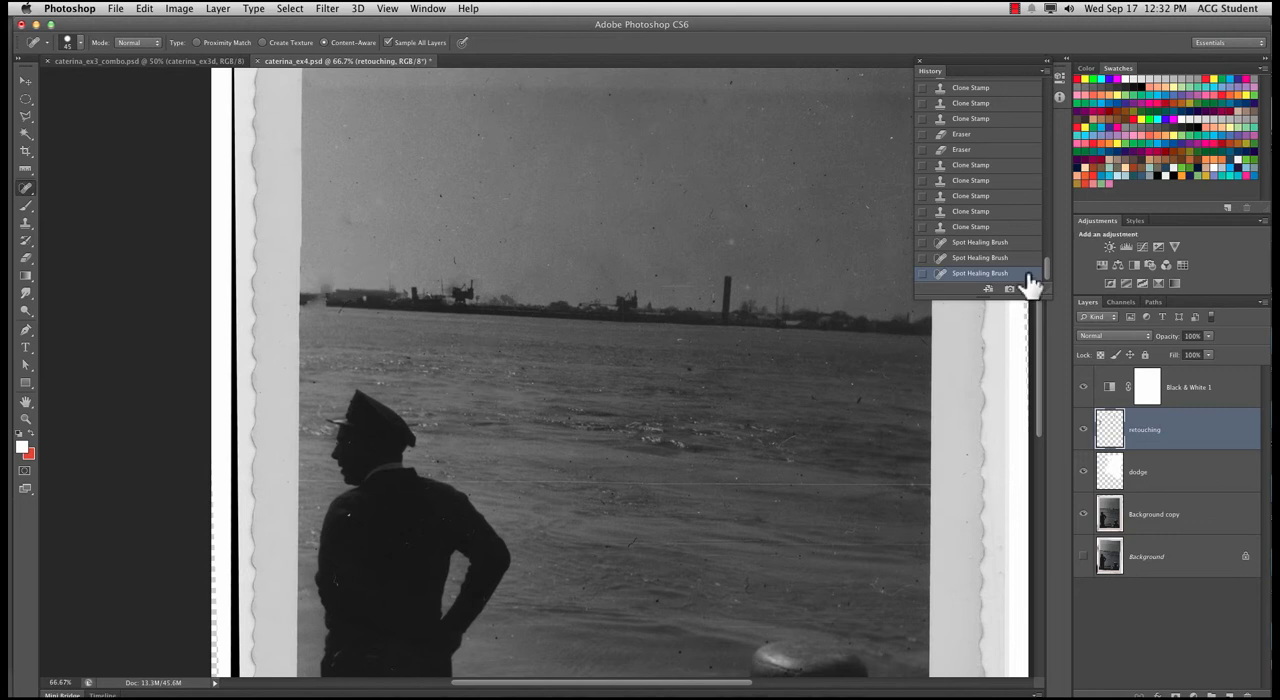
click(984, 258)
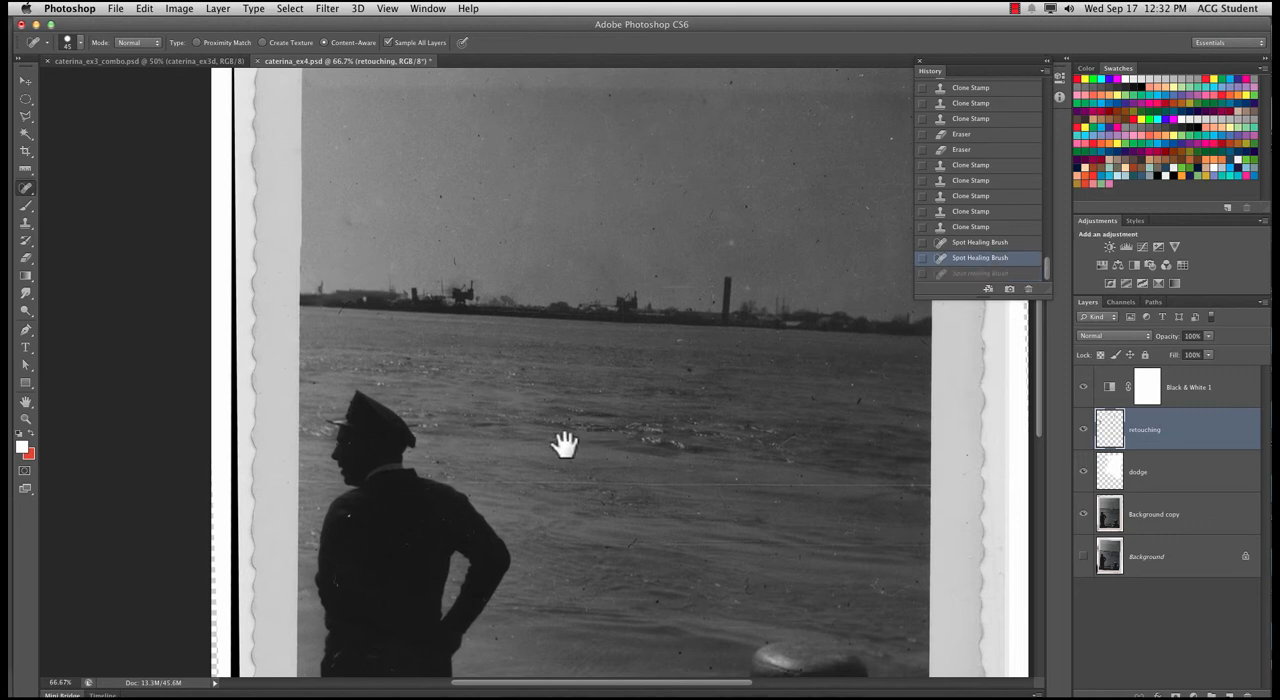
Run the Spot Healing Brush and the 10 px Healing Brush along the photo's right edge where it meets the border
drag(566, 443, 226, 443)
mouse_move(554, 455)
mouse_down()
mouse_move(540, 397)
mouse_move(554, 366)
mouse_move(563, 397)
mouse_move(545, 475)
mouse_move(571, 480)
mouse_up()
drag(526, 316, 516, 530)
drag(26, 190, 68, 206)
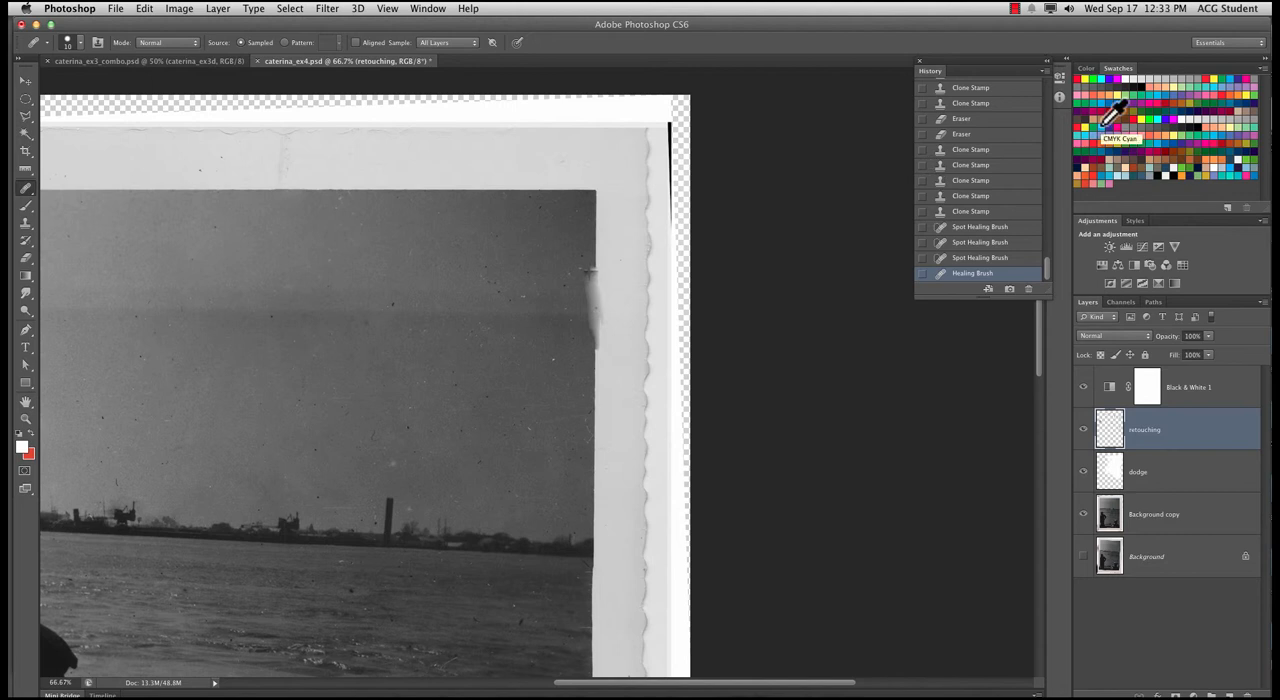
Clone a clean stretch of the photo's right edge over the smeared part beside the sky with the 60 px Clone Stamp
key(s)
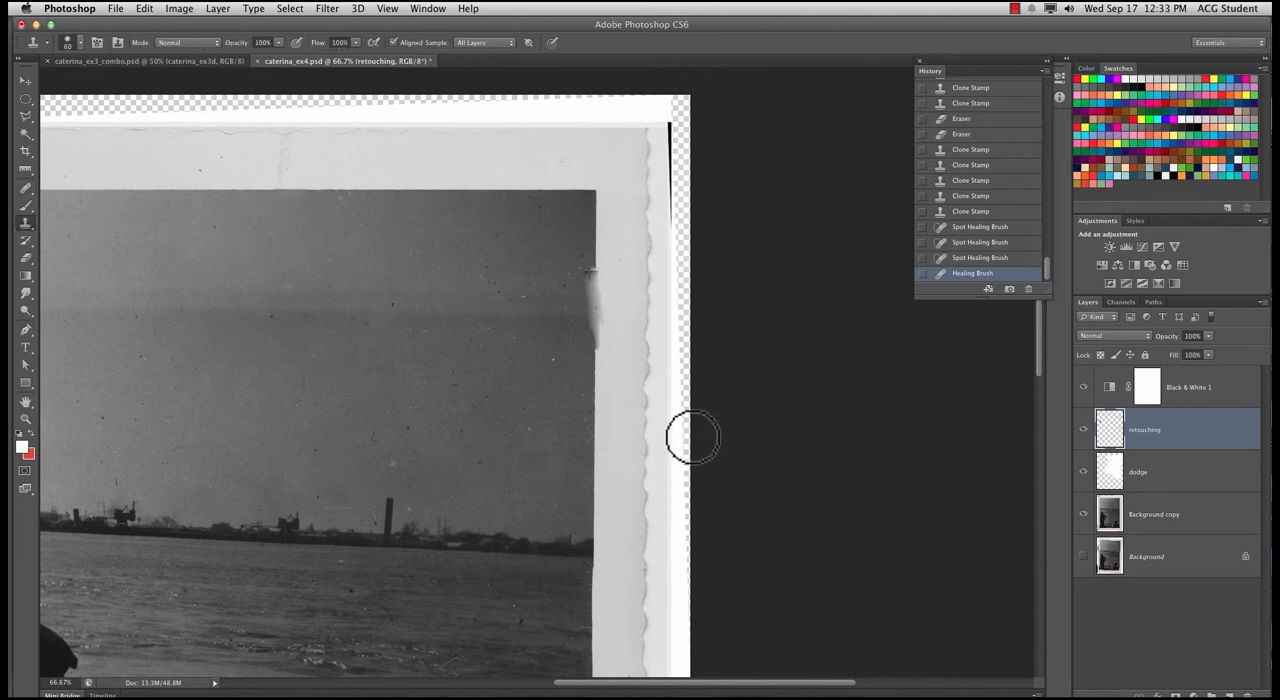
alt+click(595, 221)
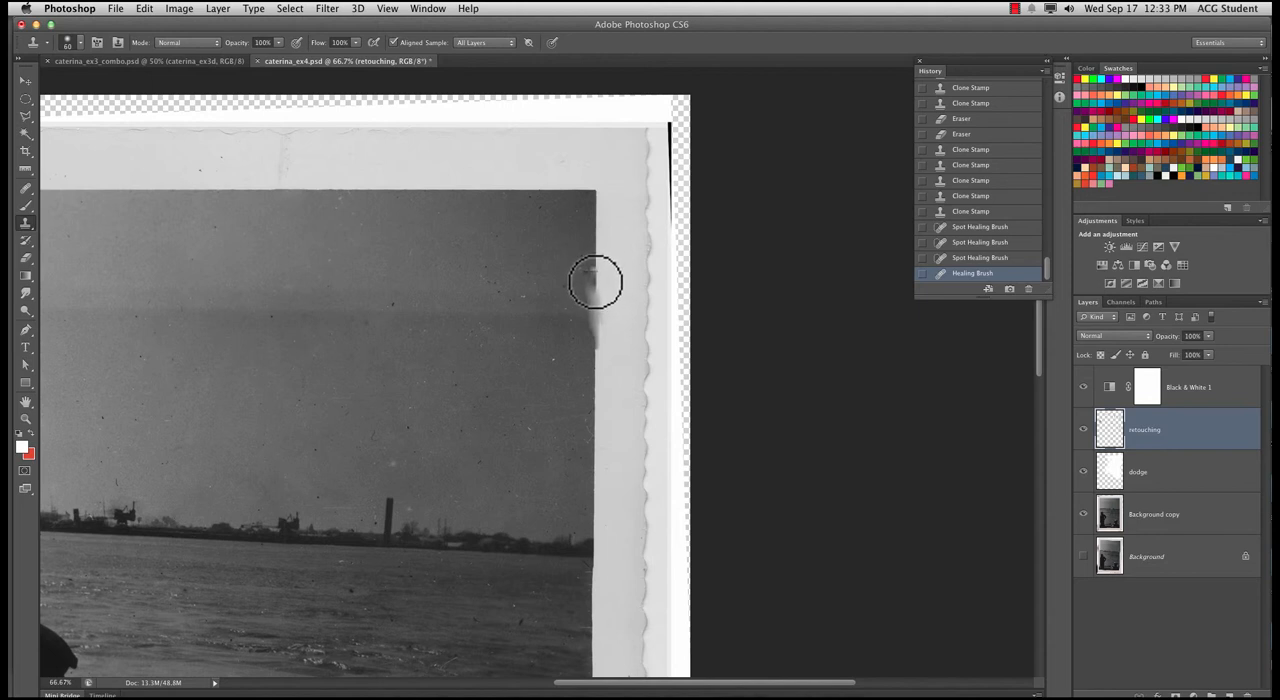
click(595, 284)
click(595, 278)
click(589, 271)
click(596, 298)
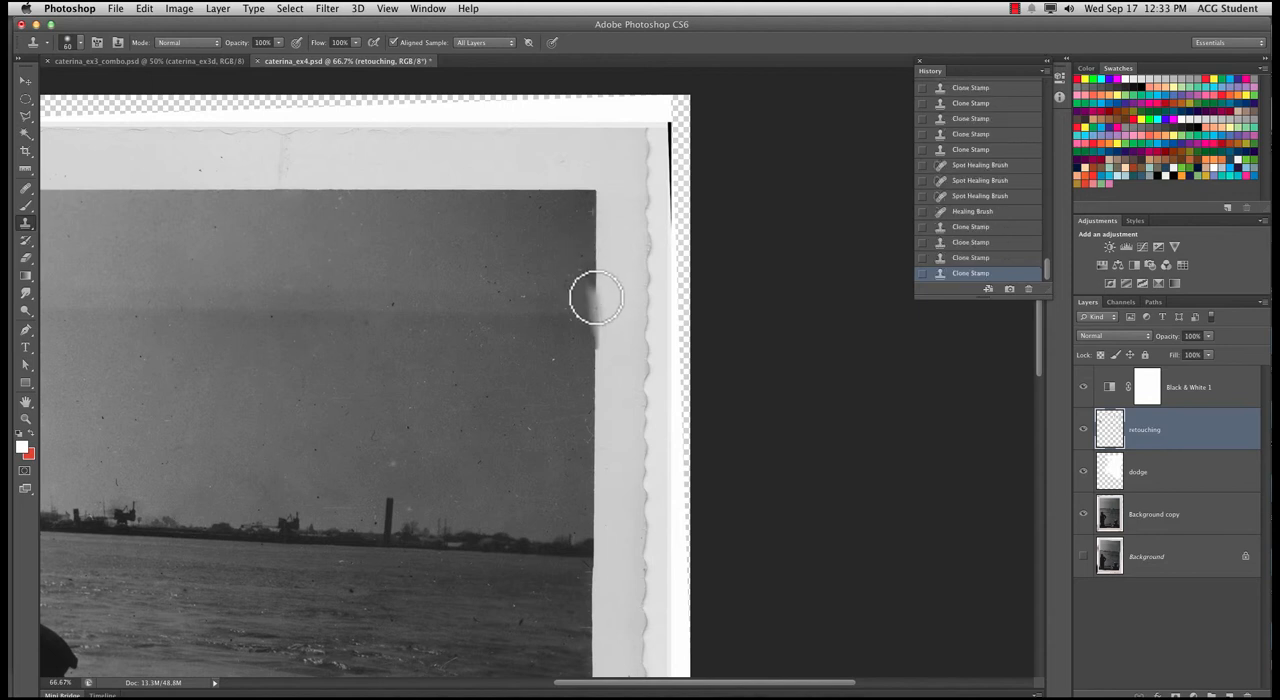
click(592, 325)
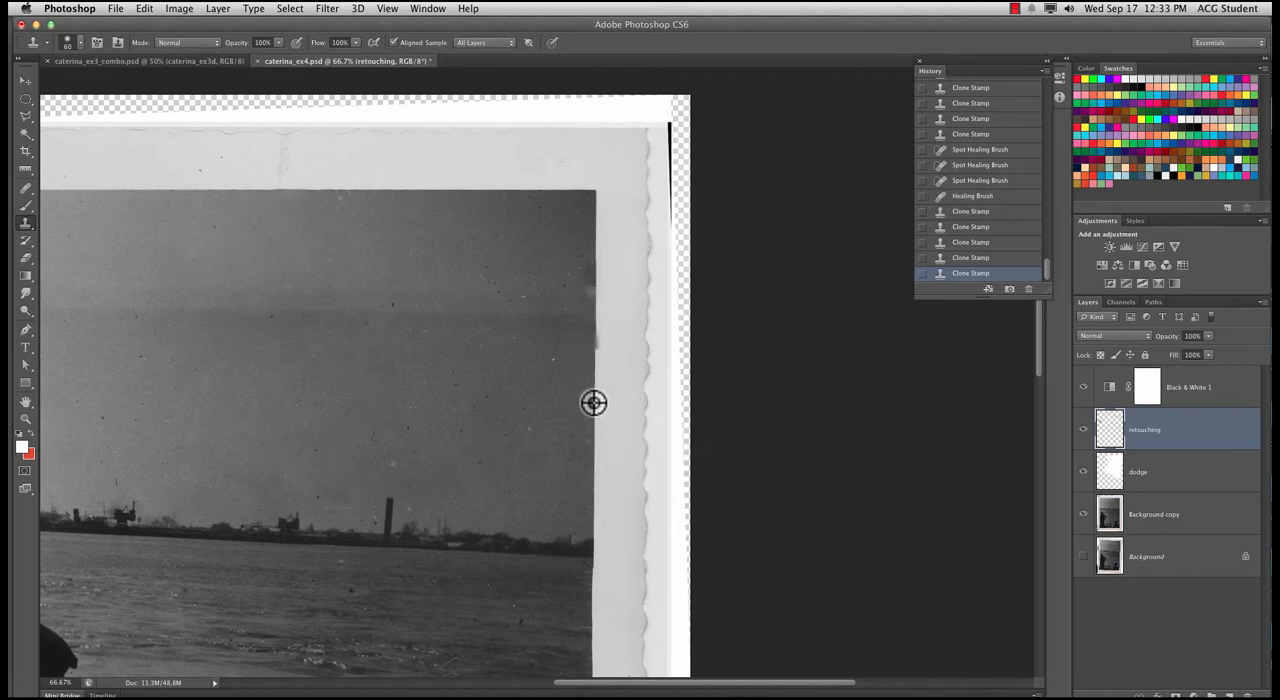
click(591, 297)
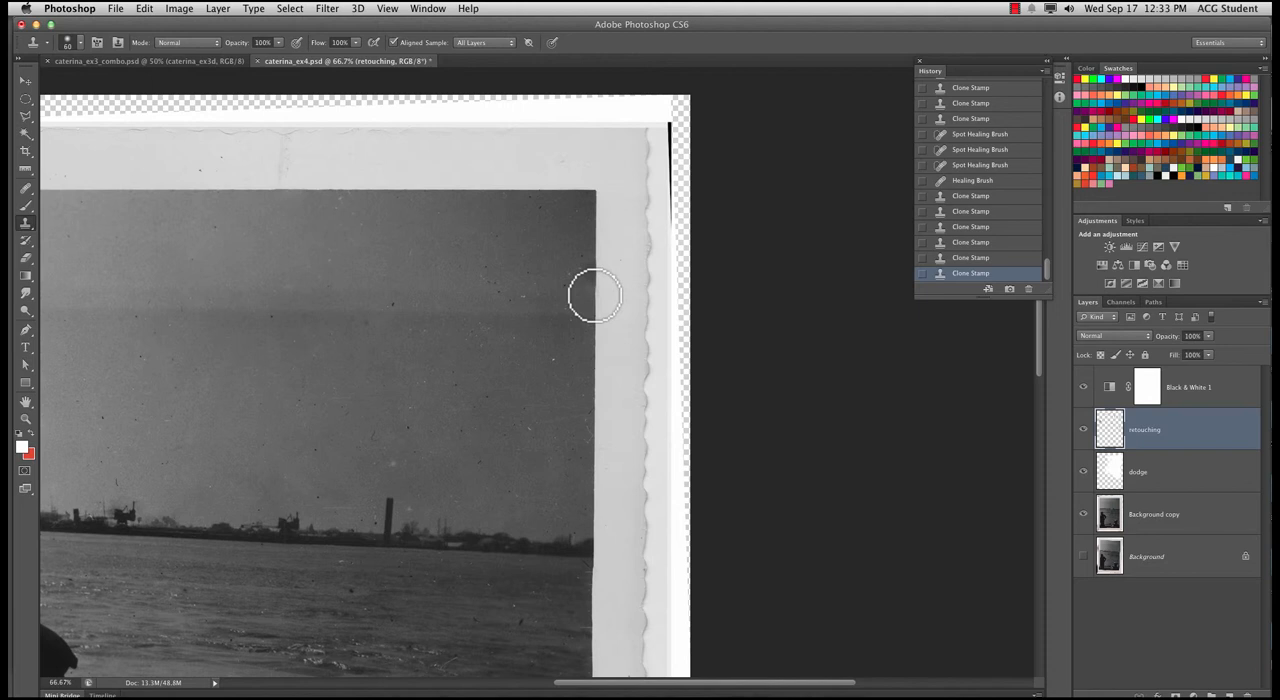
click(595, 297)
click(593, 294)
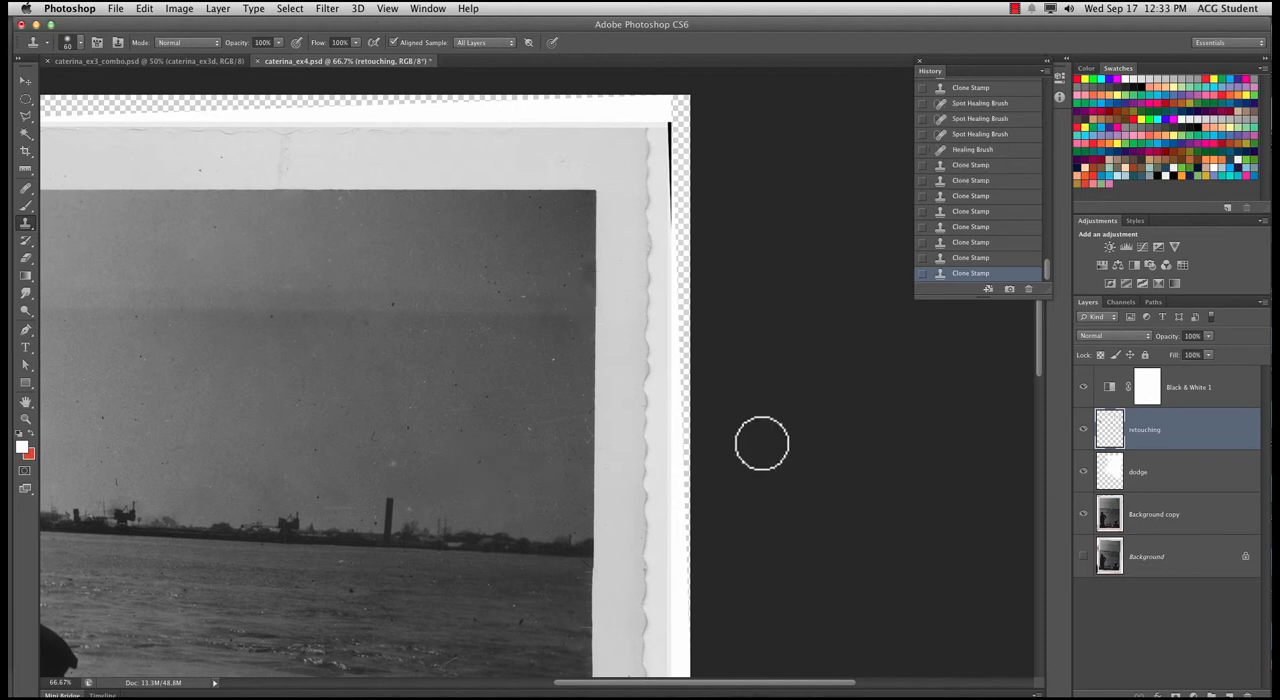
Compare the whole photo with and without the retouching layer, and inspect the retouching strokes alone with the layers beneath temporarily hidden
key(super+minus)
key(super+minus)
key(super+minus)
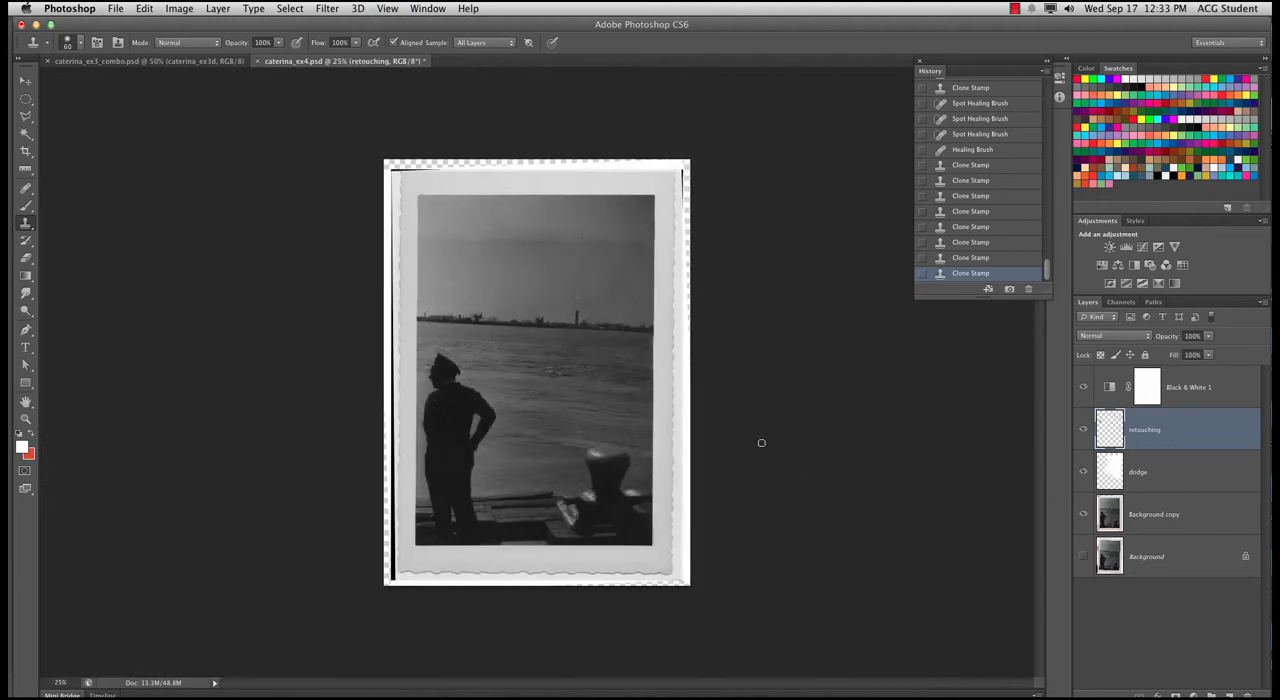
click(1084, 429)
click(1083, 429)
click(1083, 471)
click(1083, 514)
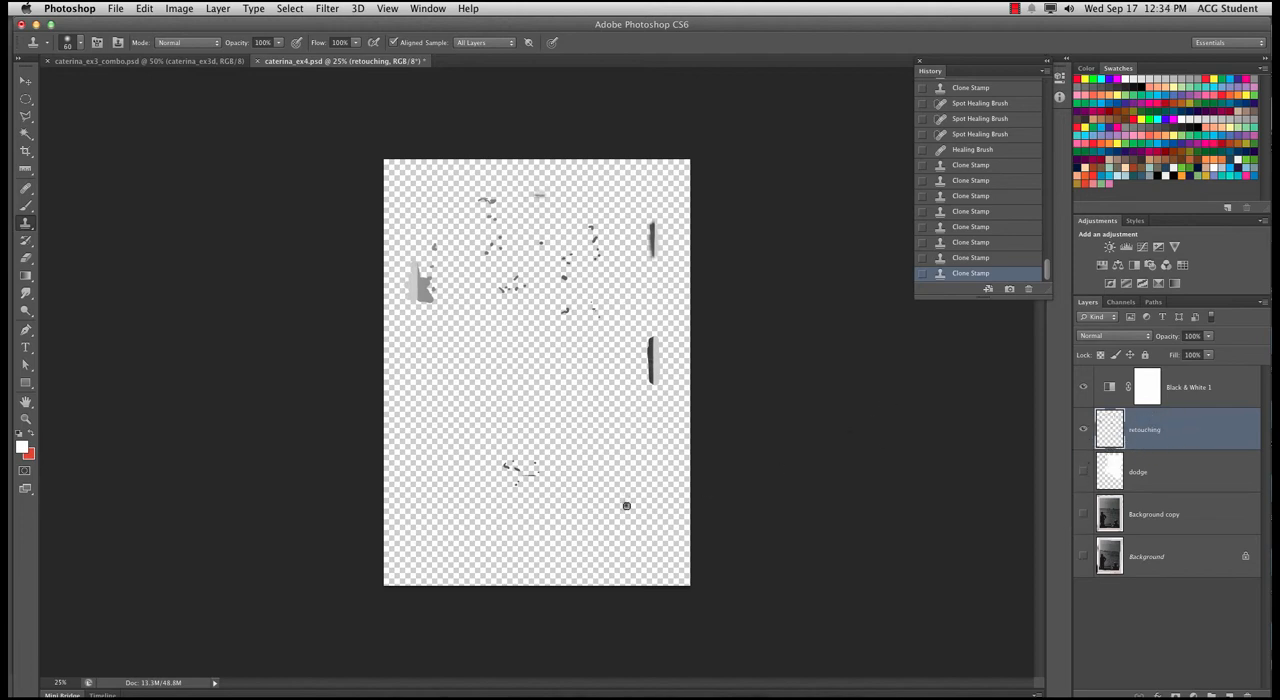
click(1083, 471)
click(1084, 514)
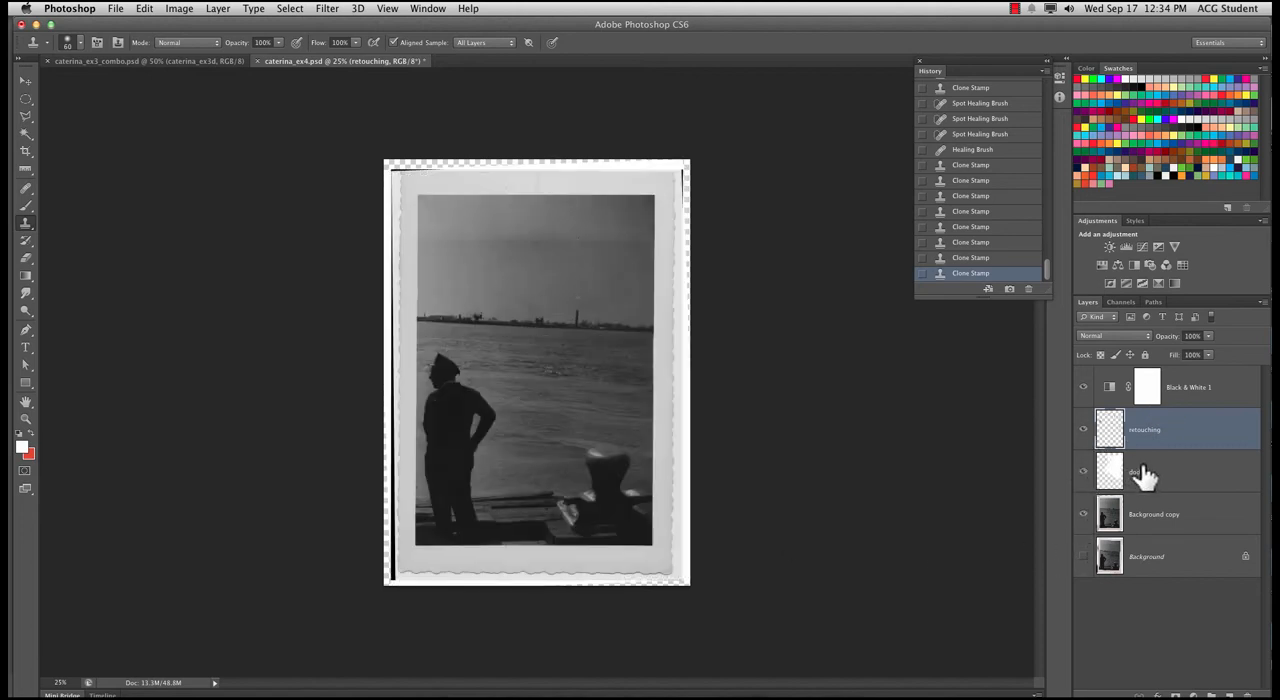
On the Background copy layer, patch the dark speck in the left part of the sky with the Patch tool in Normal, Source mode, and deselect
click(27, 188)
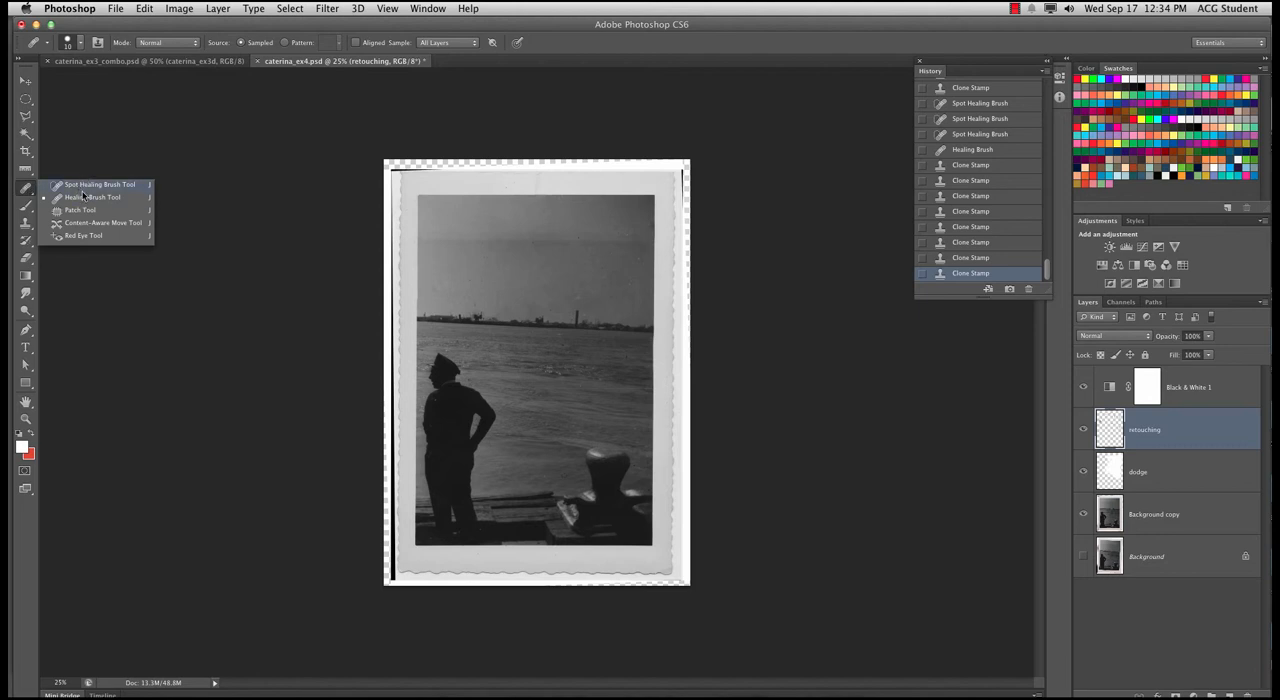
click(90, 186)
click(28, 189)
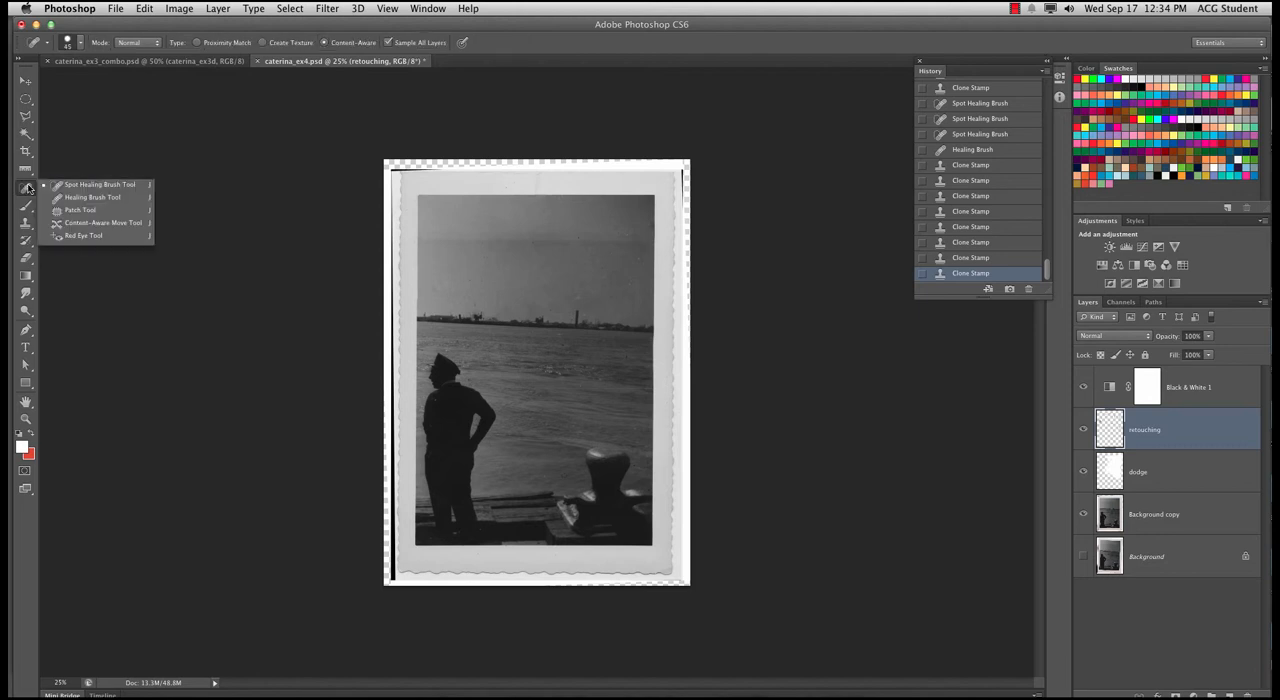
click(73, 211)
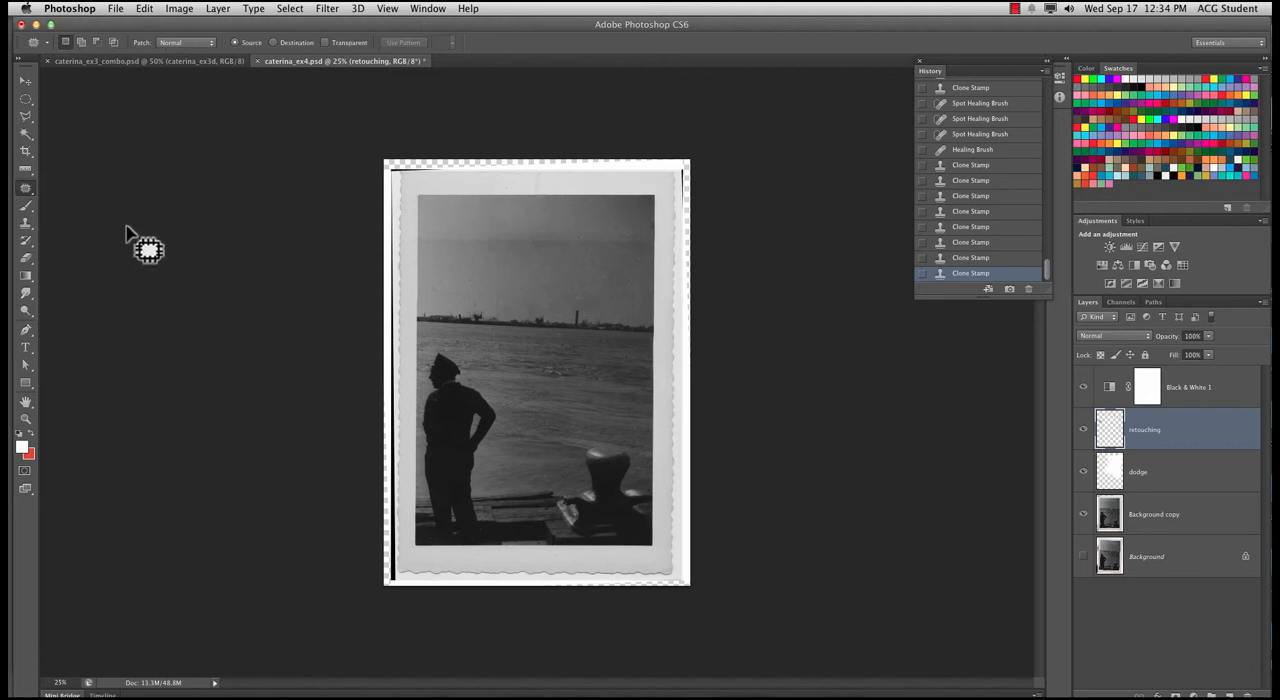
key(super+plus)
key(super+plus)
key(super+plus)
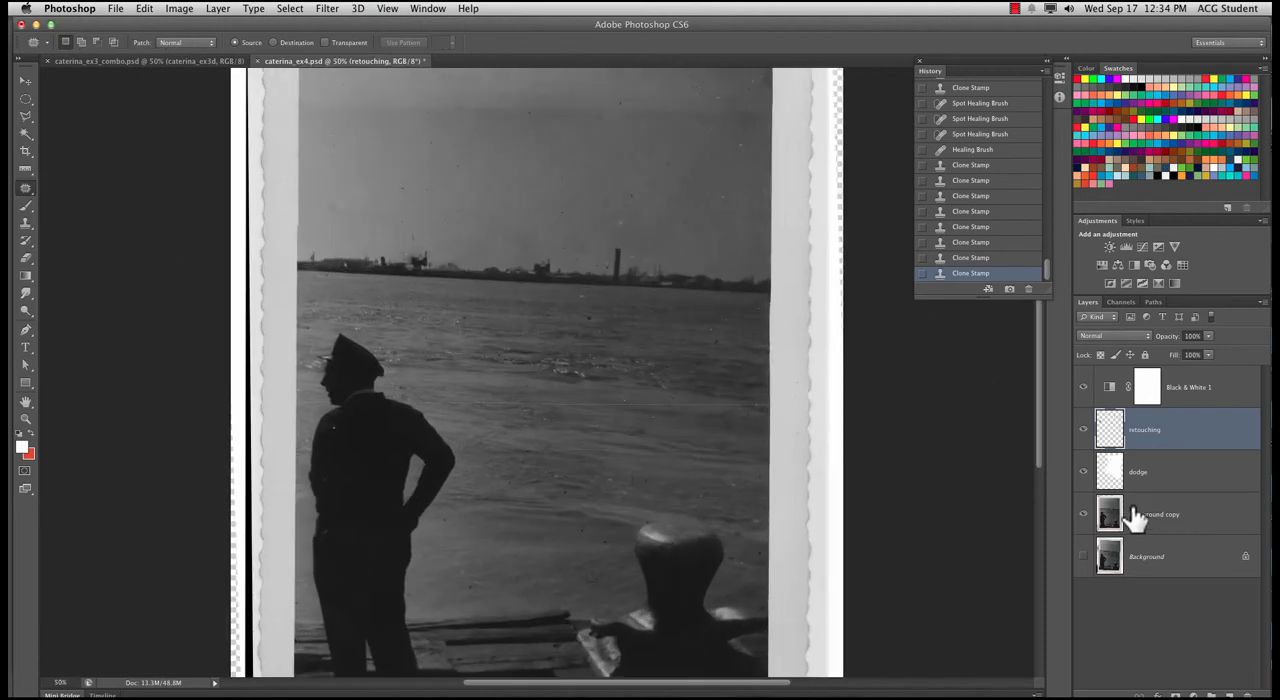
click(1124, 527)
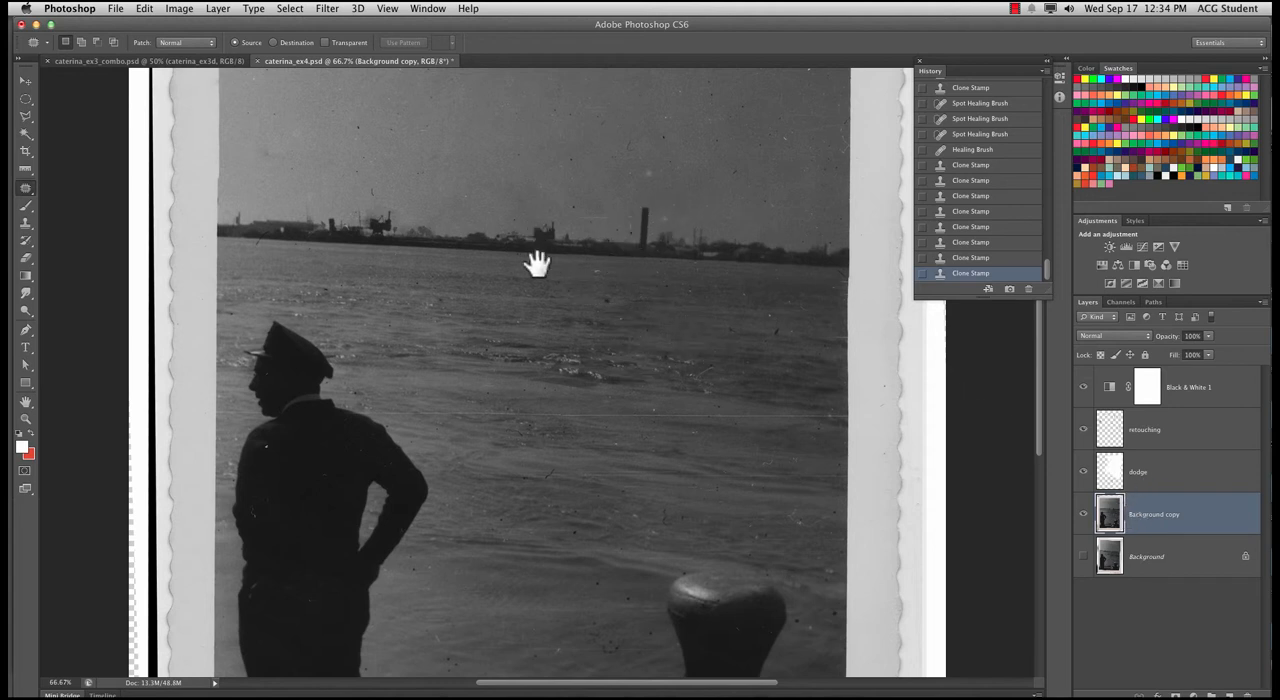
drag(534, 263, 560, 383)
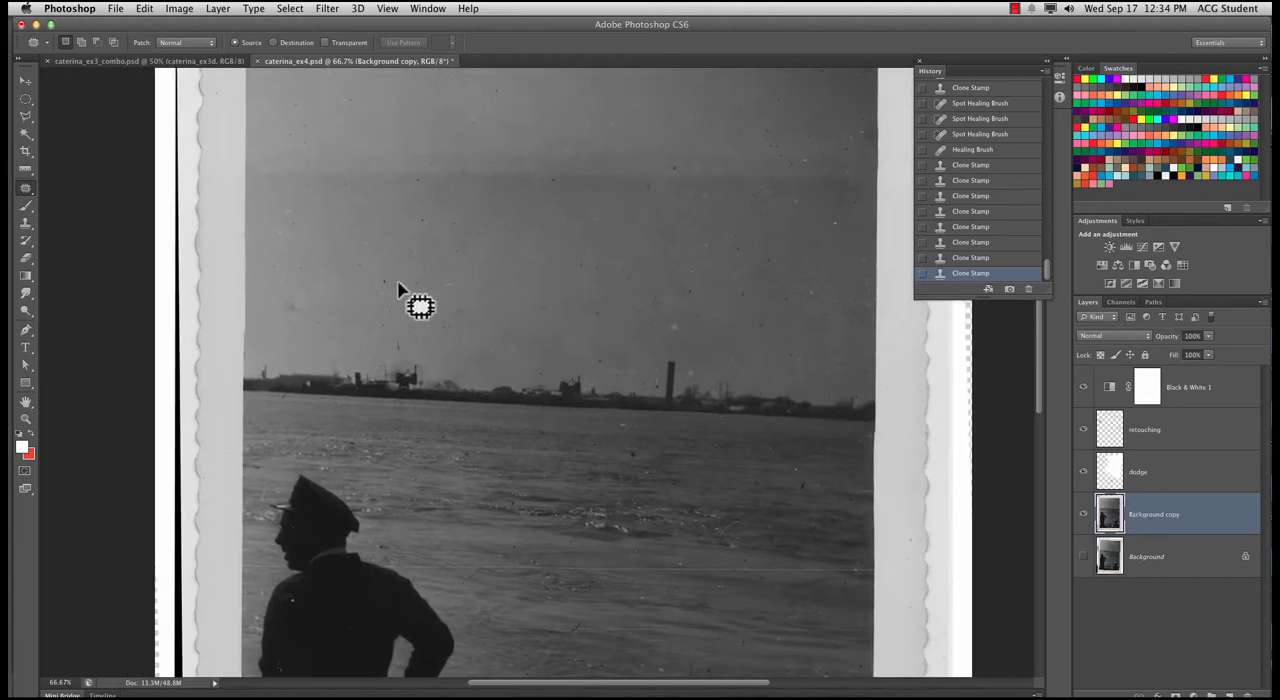
drag(361, 275, 384, 302)
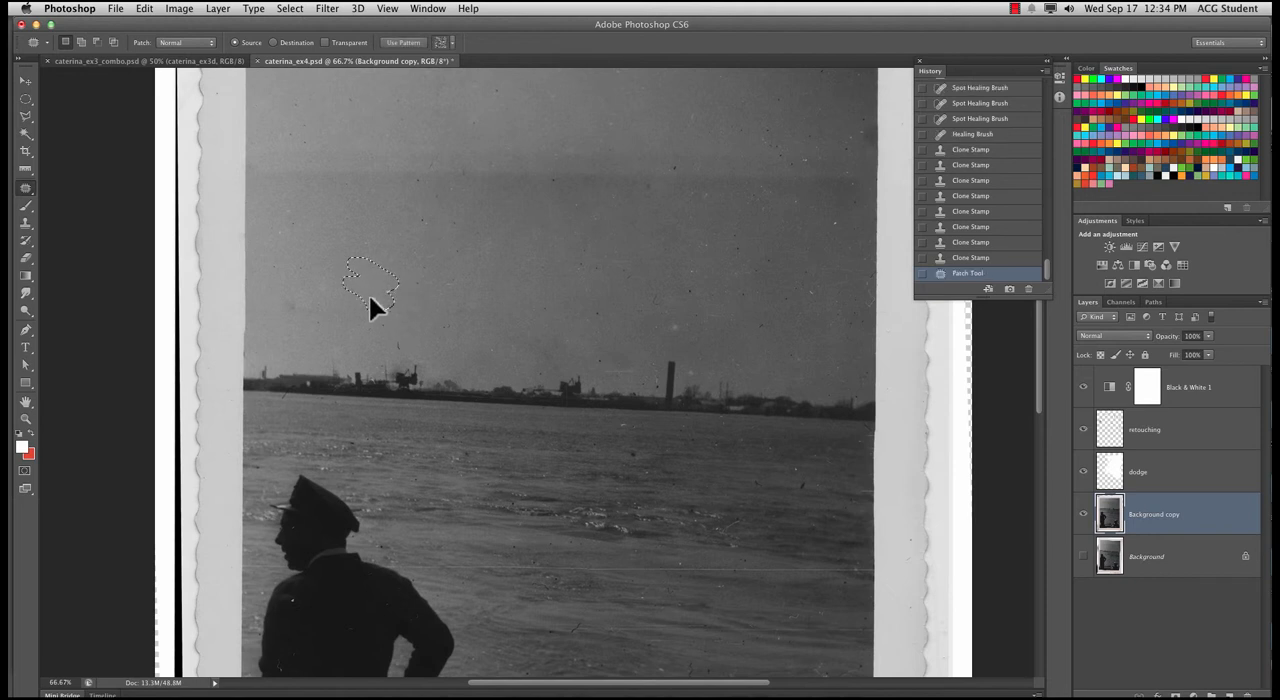
drag(362, 314, 392, 320)
key(ctrl+d)
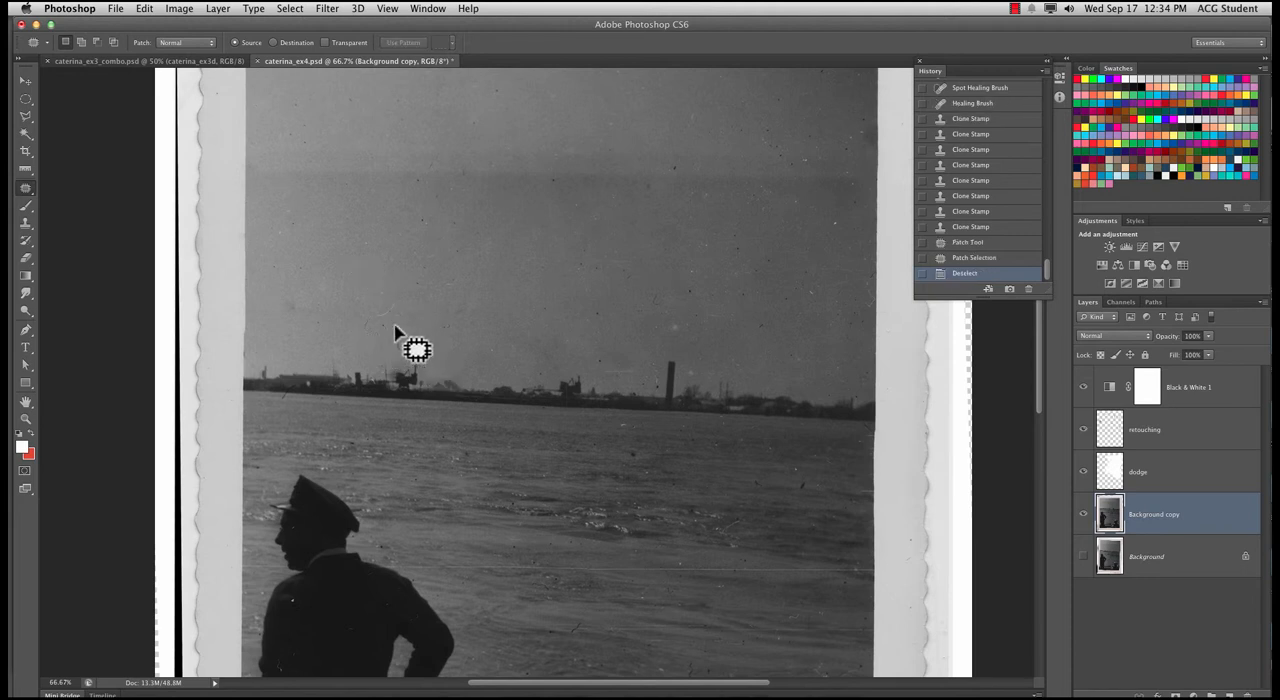
Patch two more small areas of sky just above the left part of the horizon, deselect each, and return to the Move tool
mouse_move(396, 308)
mouse_down()
mouse_move(390, 322)
mouse_move(432, 362)
mouse_up()
key(ctrl+d)
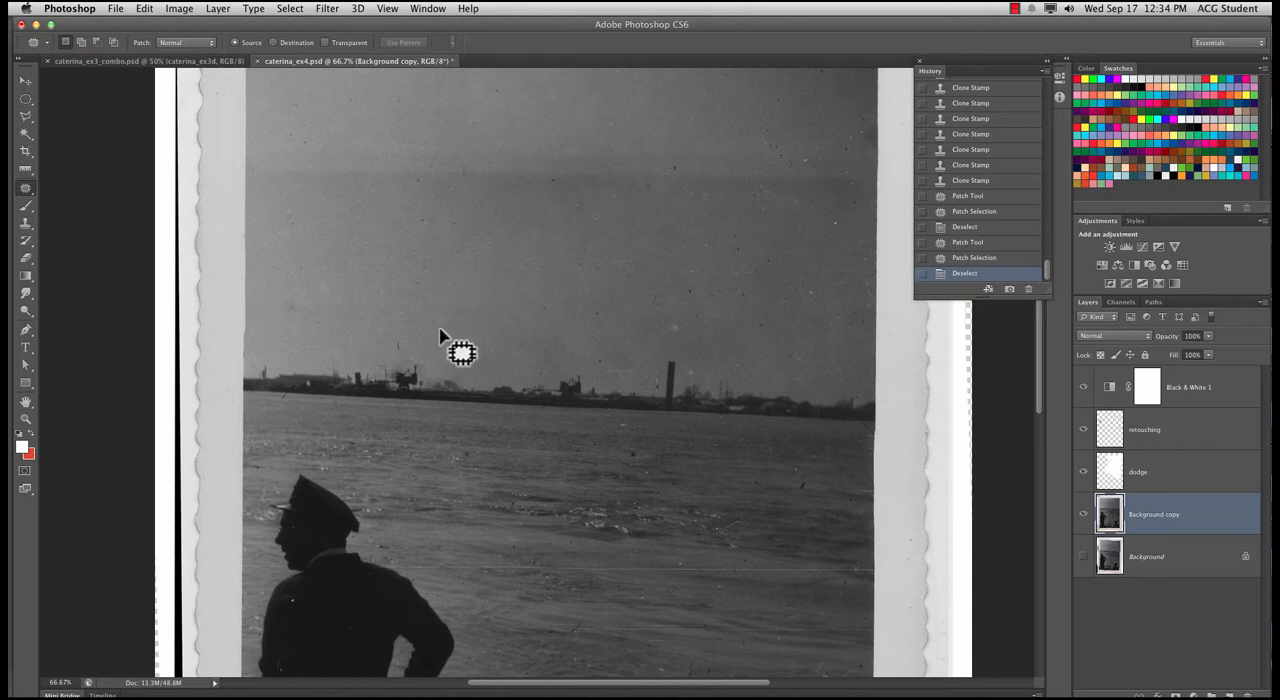
mouse_move(445, 319)
mouse_down()
mouse_move(477, 349)
mouse_move(403, 331)
mouse_move(474, 334)
mouse_up()
key(ctrl+d)
click(27, 193)
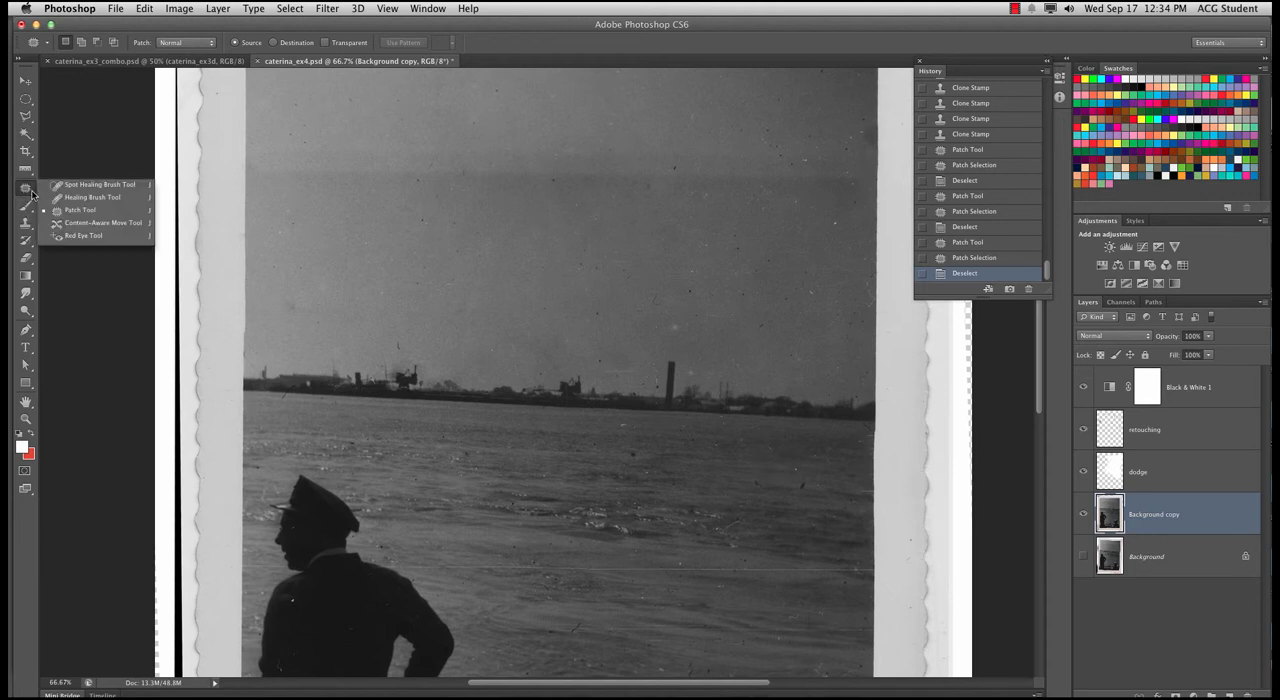
click(95, 184)
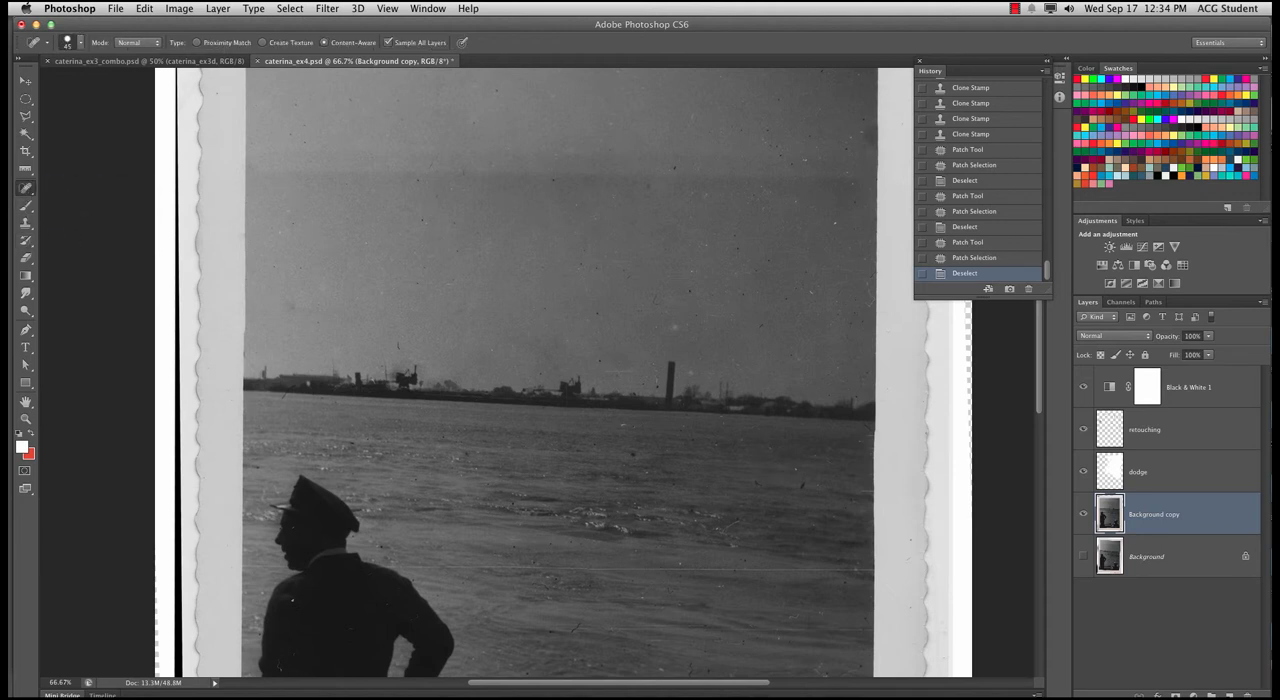
click(25, 80)
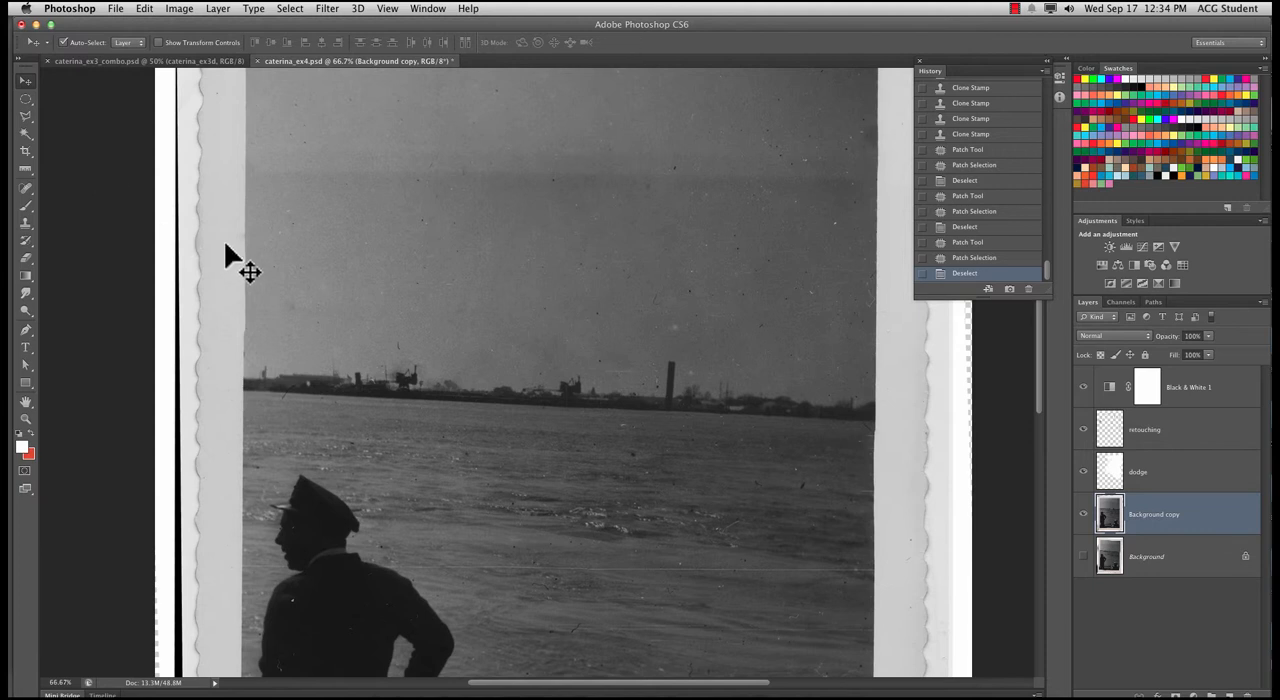
key(super+minus)
key(super+minus)
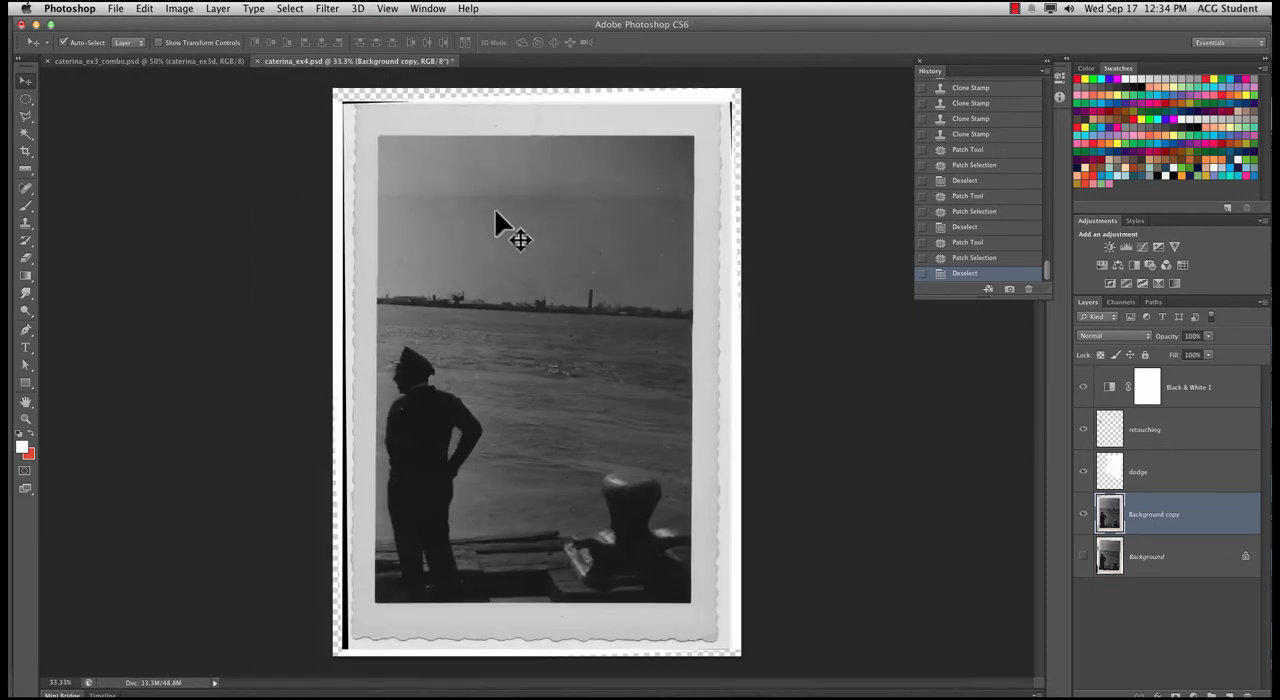